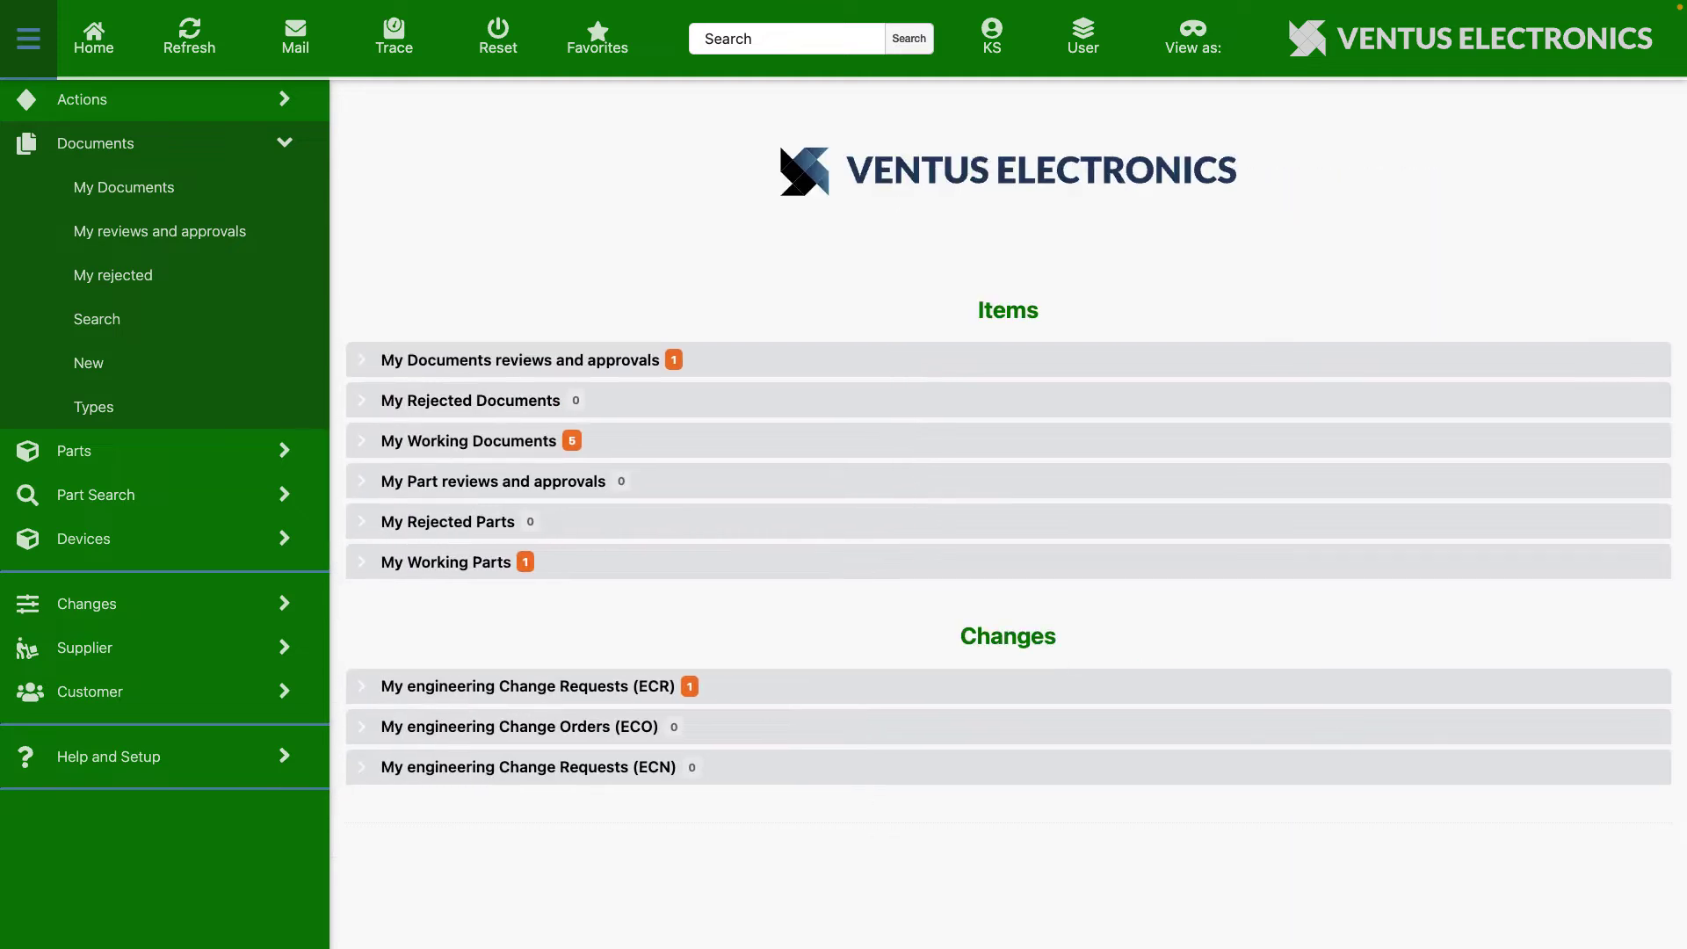
Step: Start a new document and set its type to QD (Quality Document) from all subtypes
left_click(88, 363)
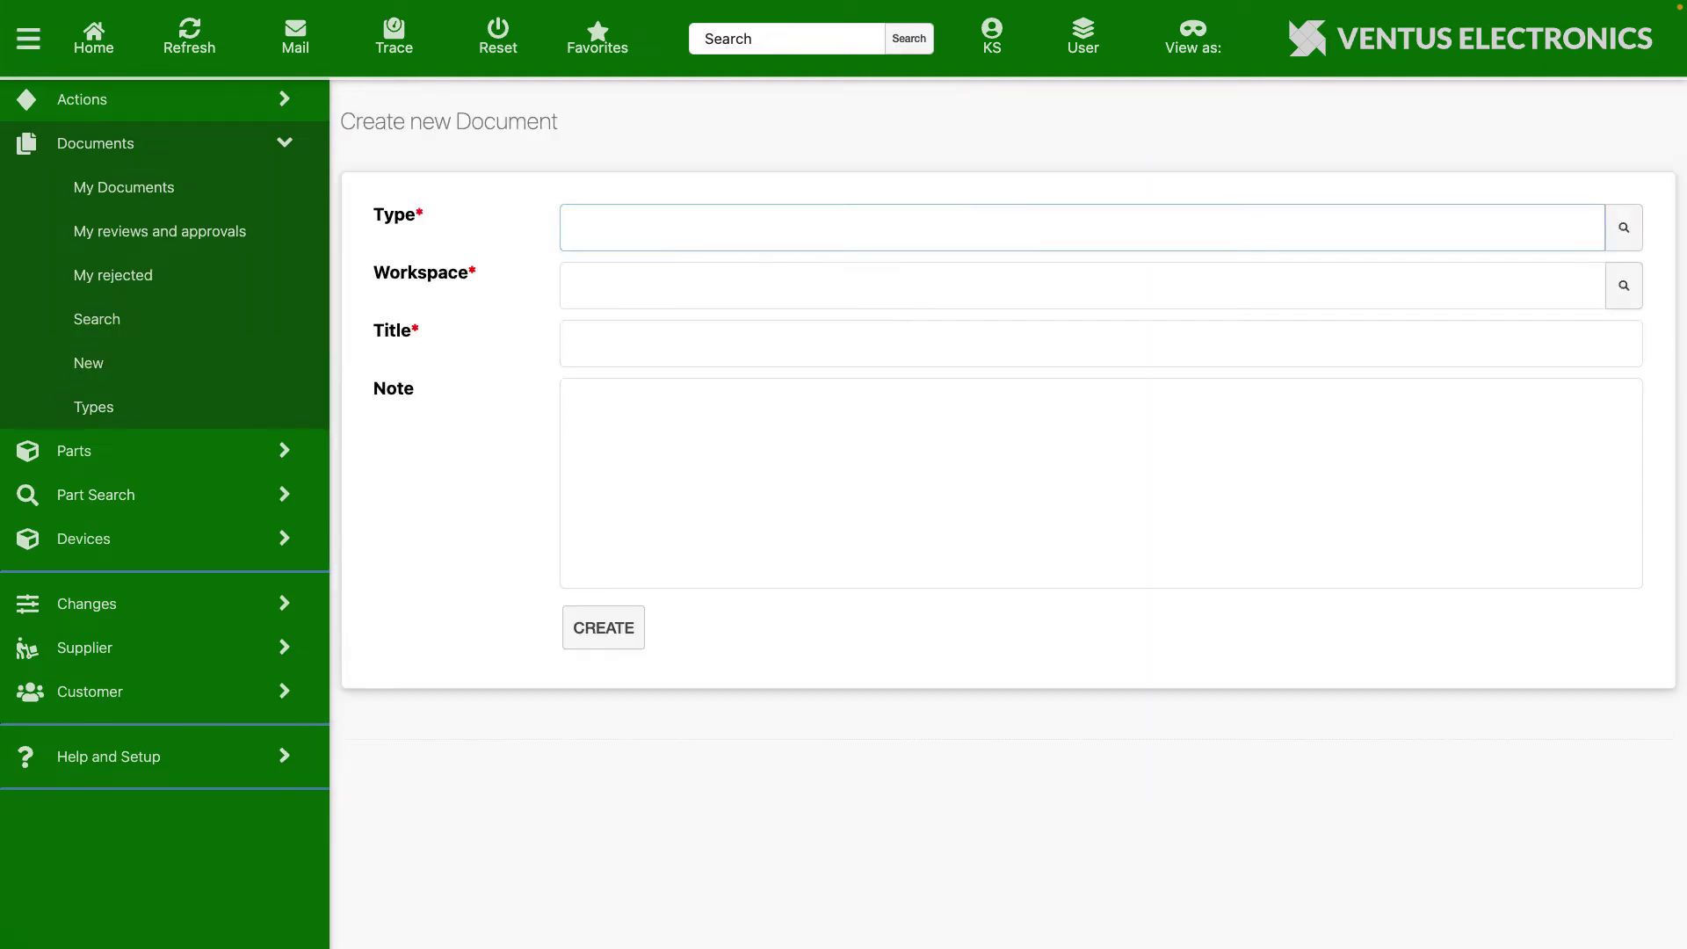
left_click(28, 38)
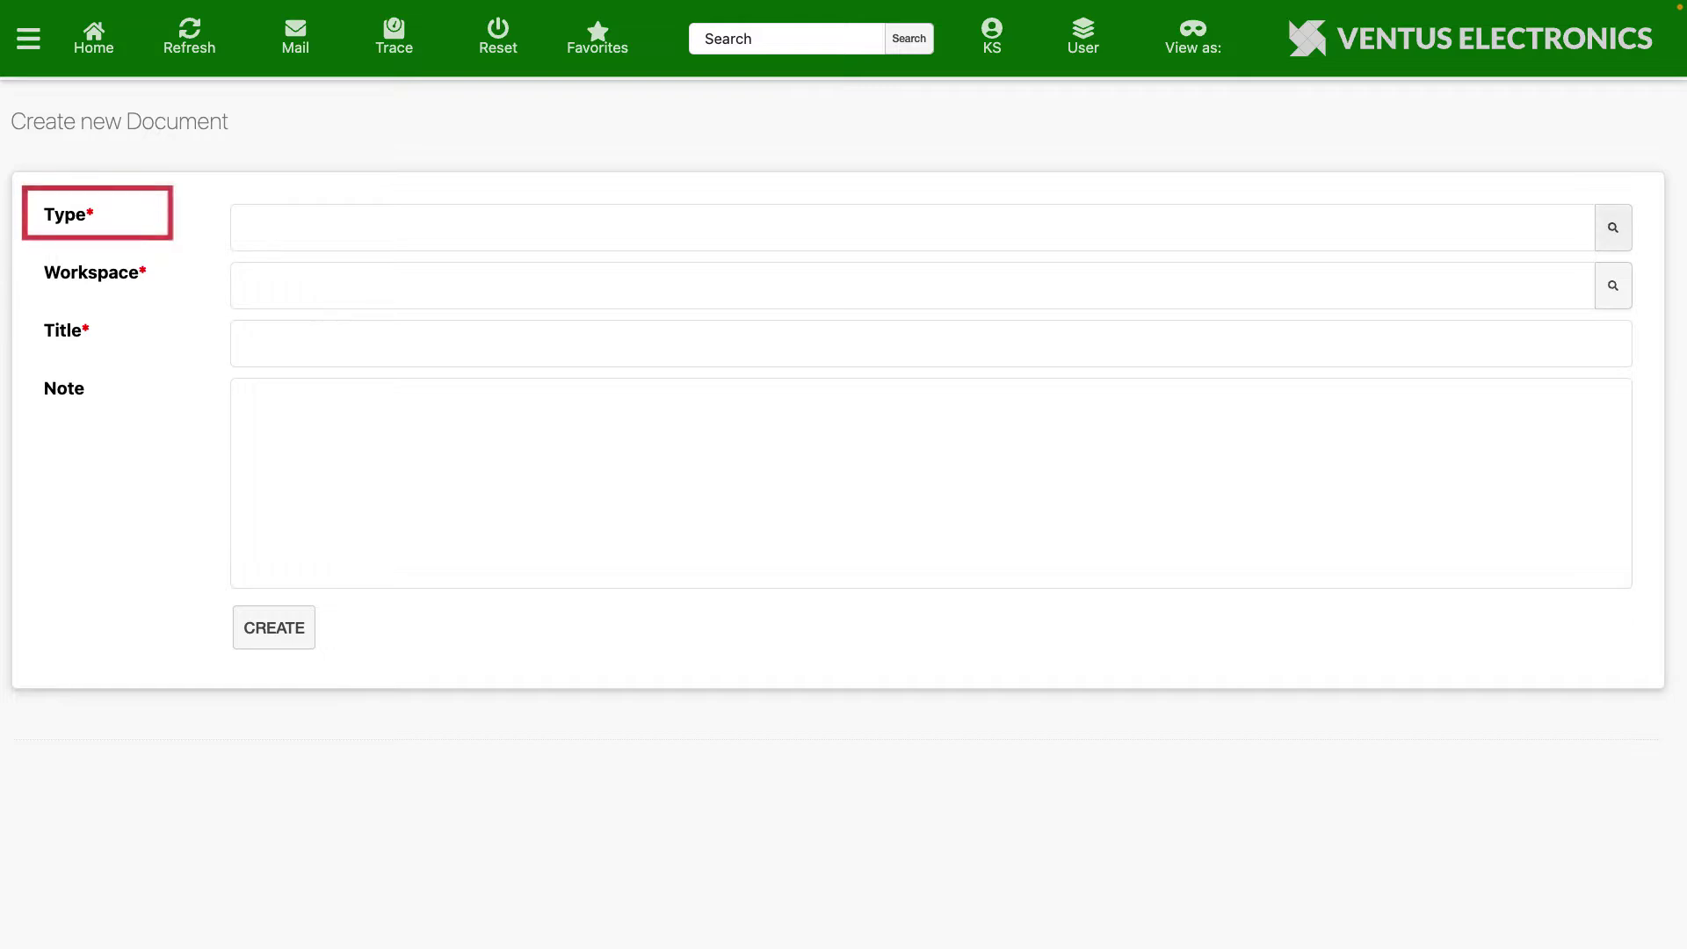
left_click(1611, 238)
left_click(848, 127)
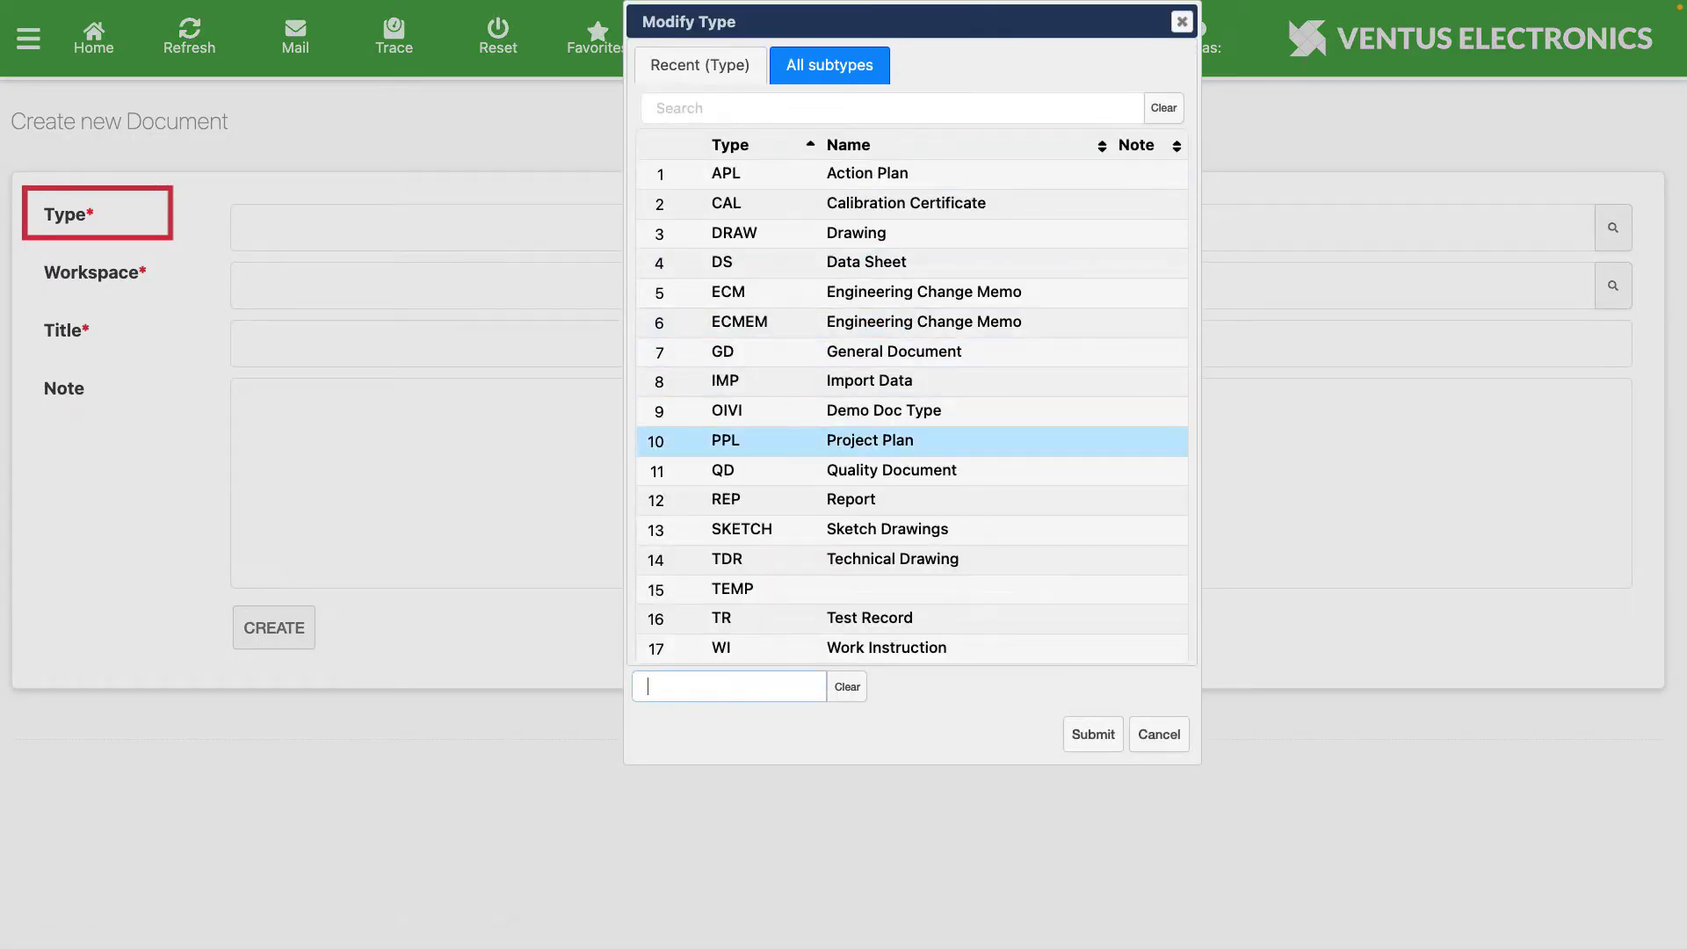
left_click(891, 469)
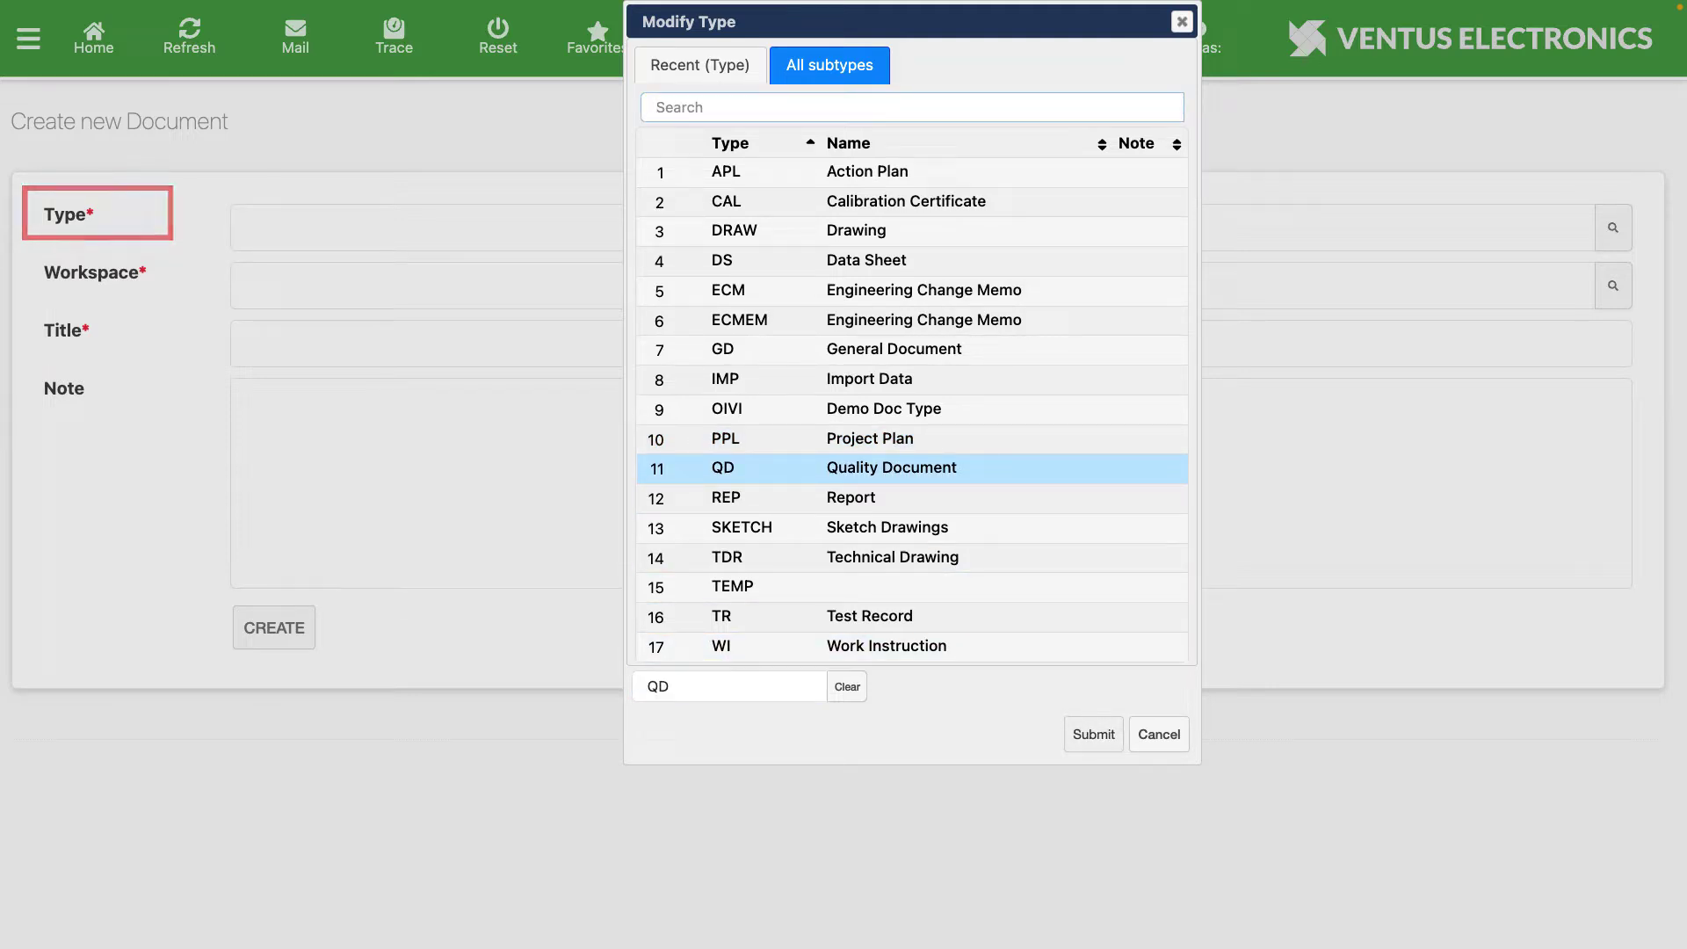
left_click(1094, 734)
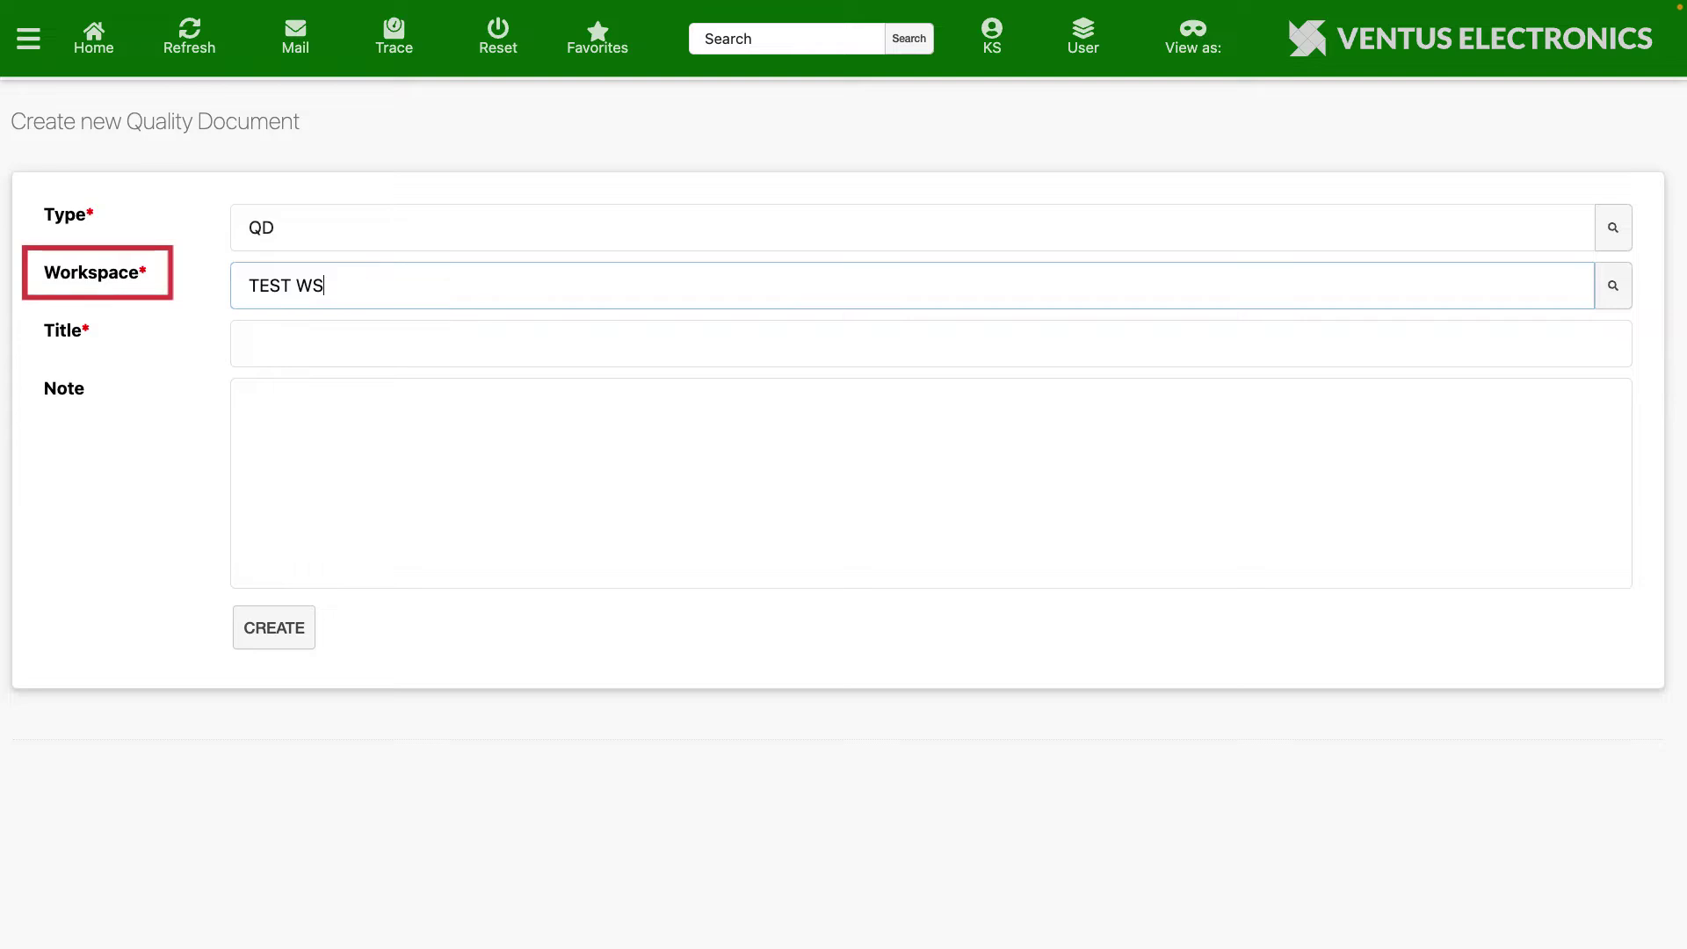
Step: Create the quality document in workspace TEST WS with the title "Procedure for calibration (for demo purpose)"
left_click(251, 343)
type("Procedure f")
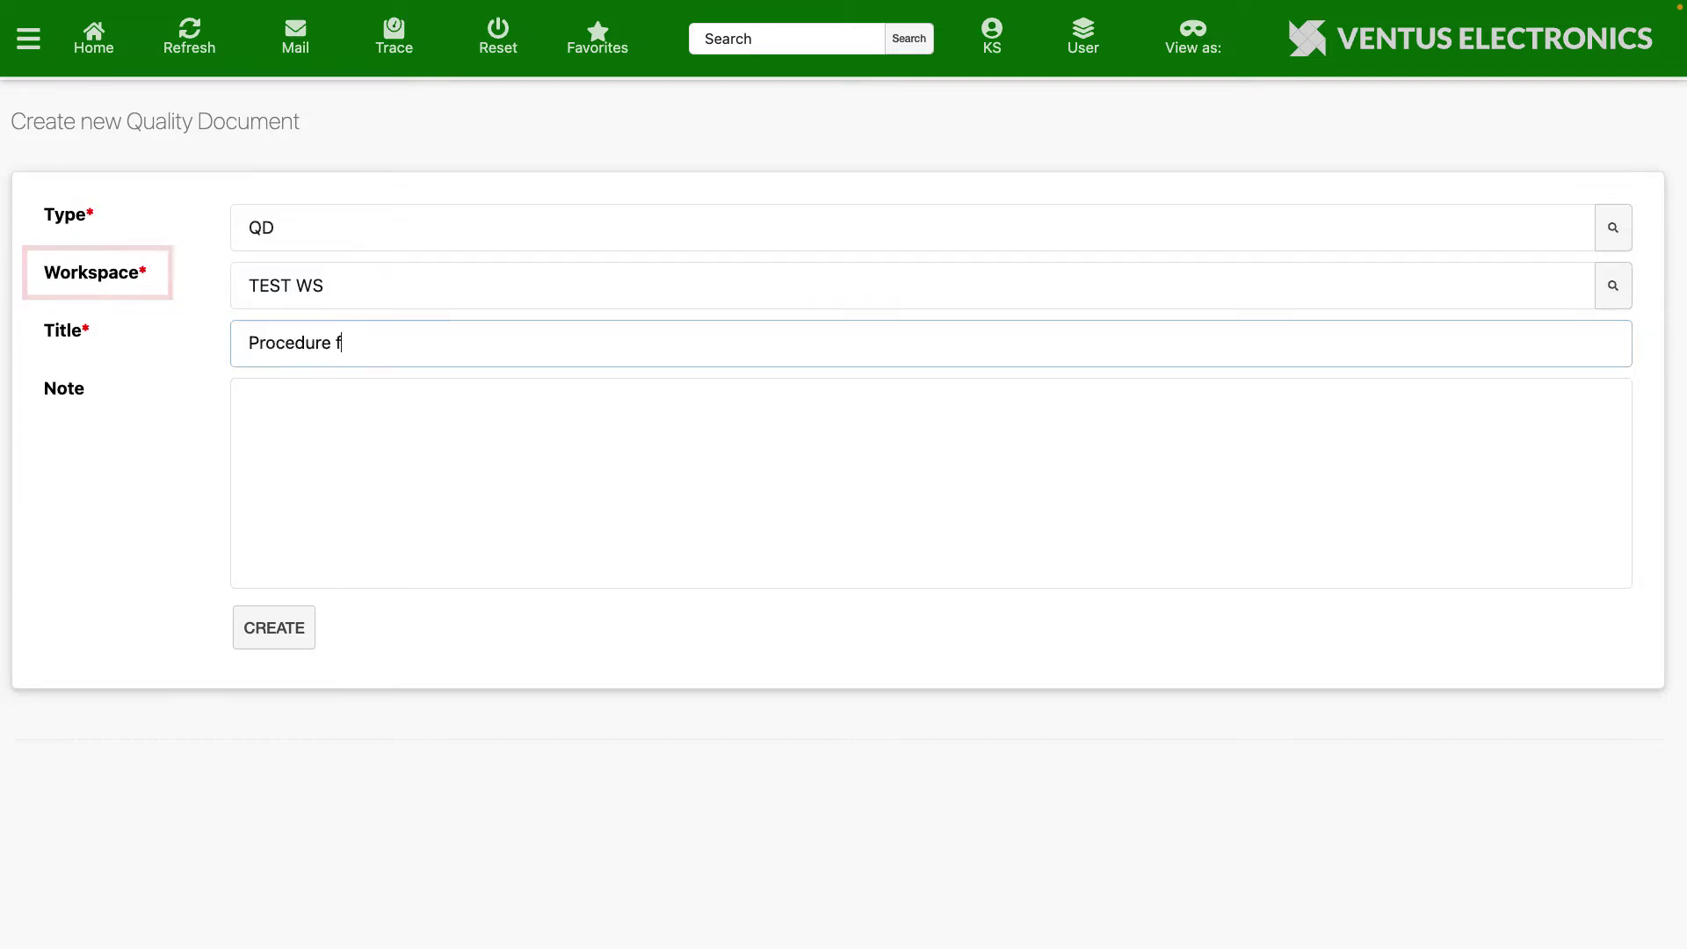
type("or calibration (f")
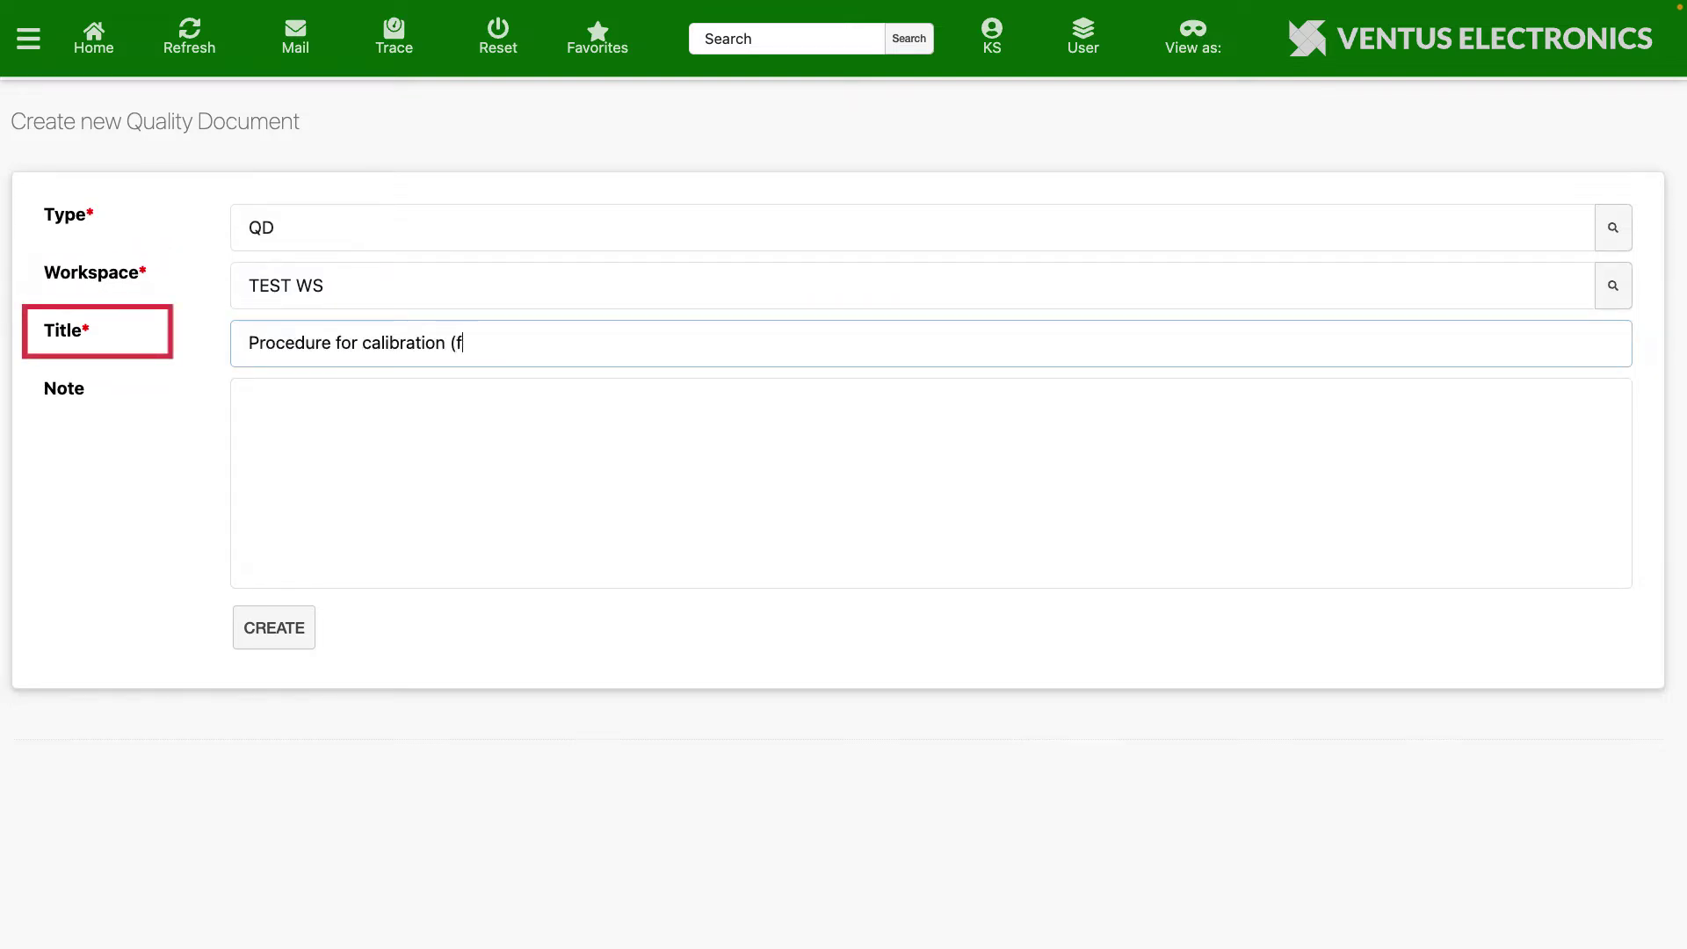
type("or demo purpose)")
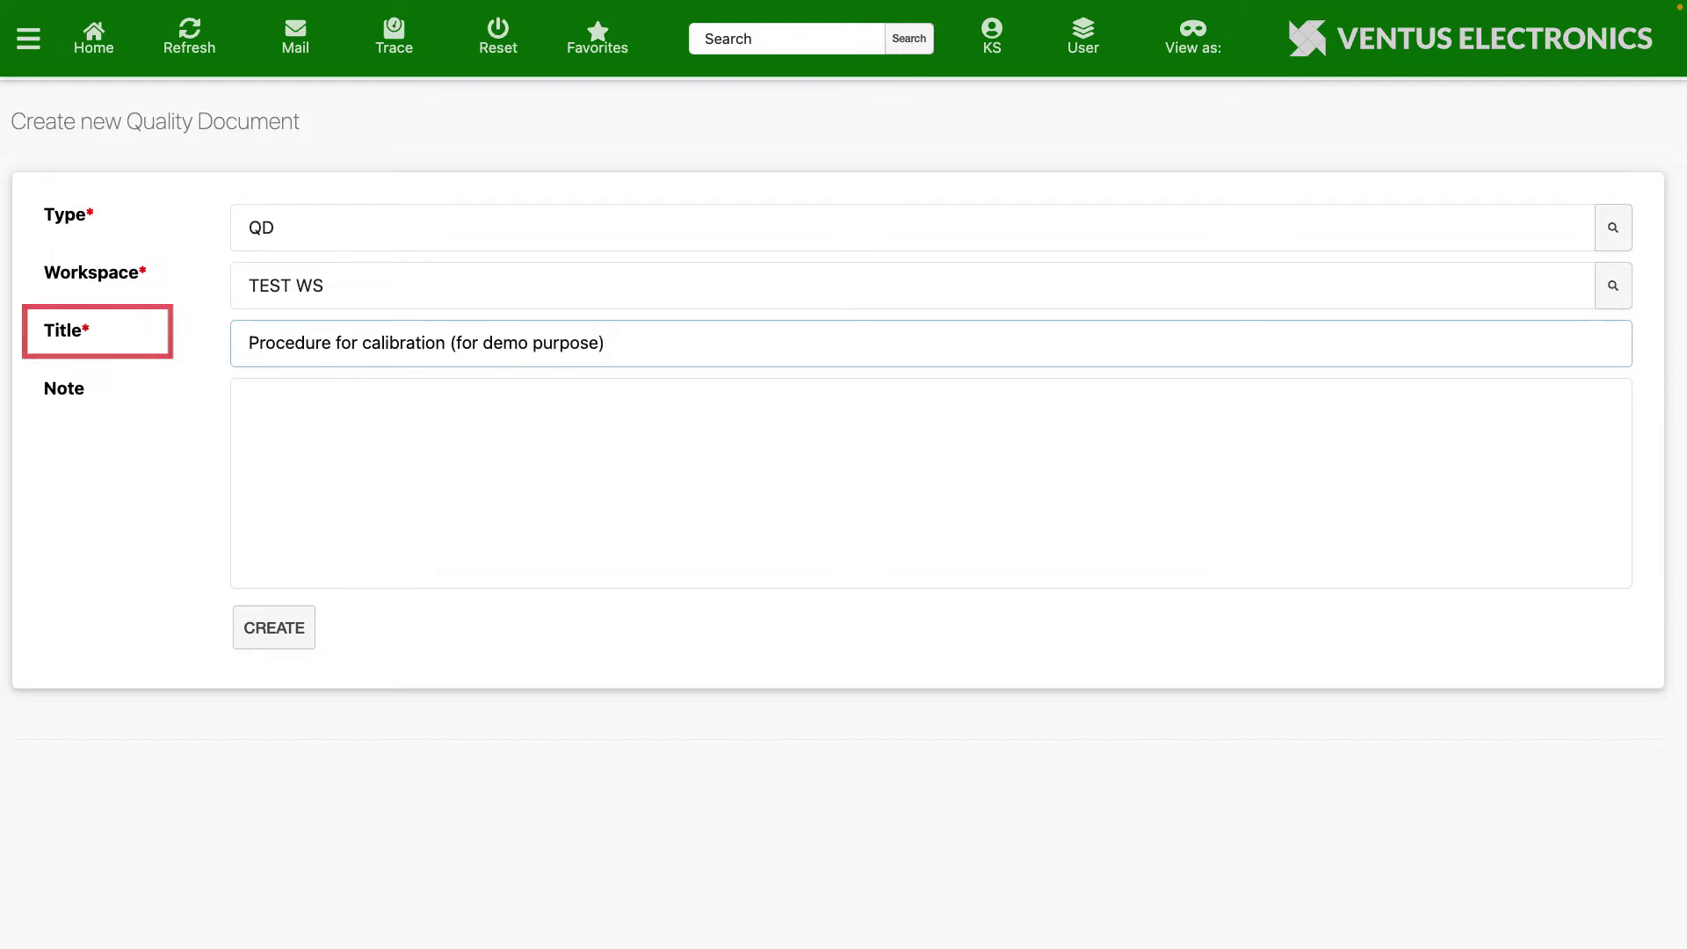
left_click(272, 639)
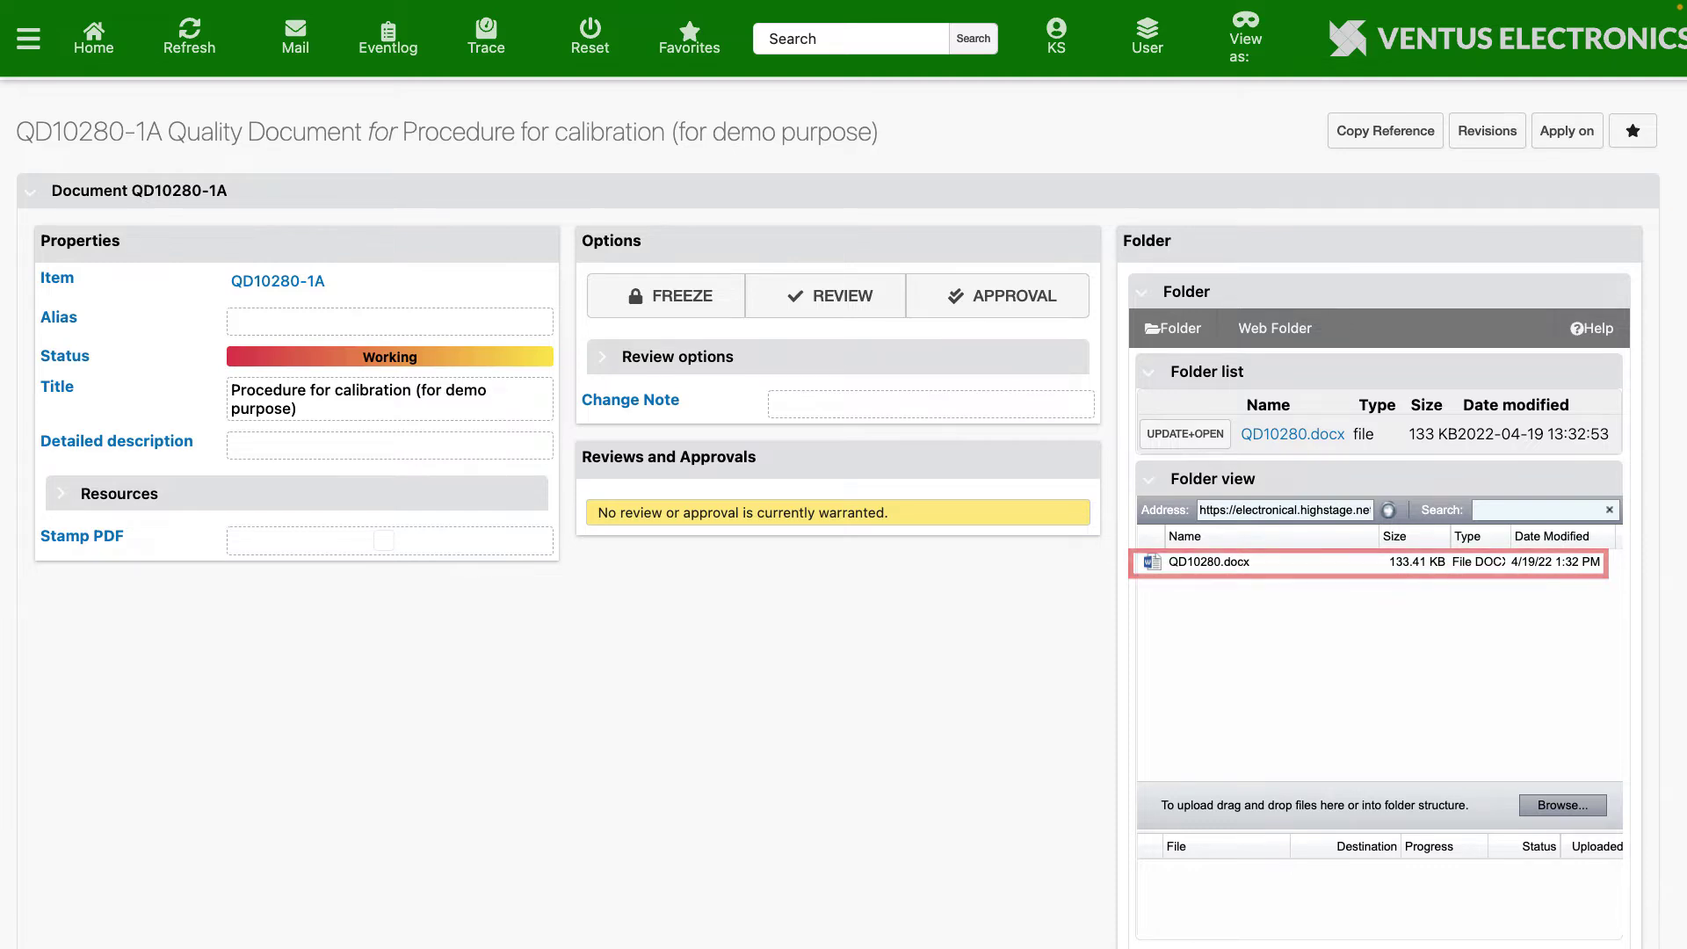
Step: Update and open QD10280.docx in Word and look through its cover page, contents and revision history
left_click(1200, 431)
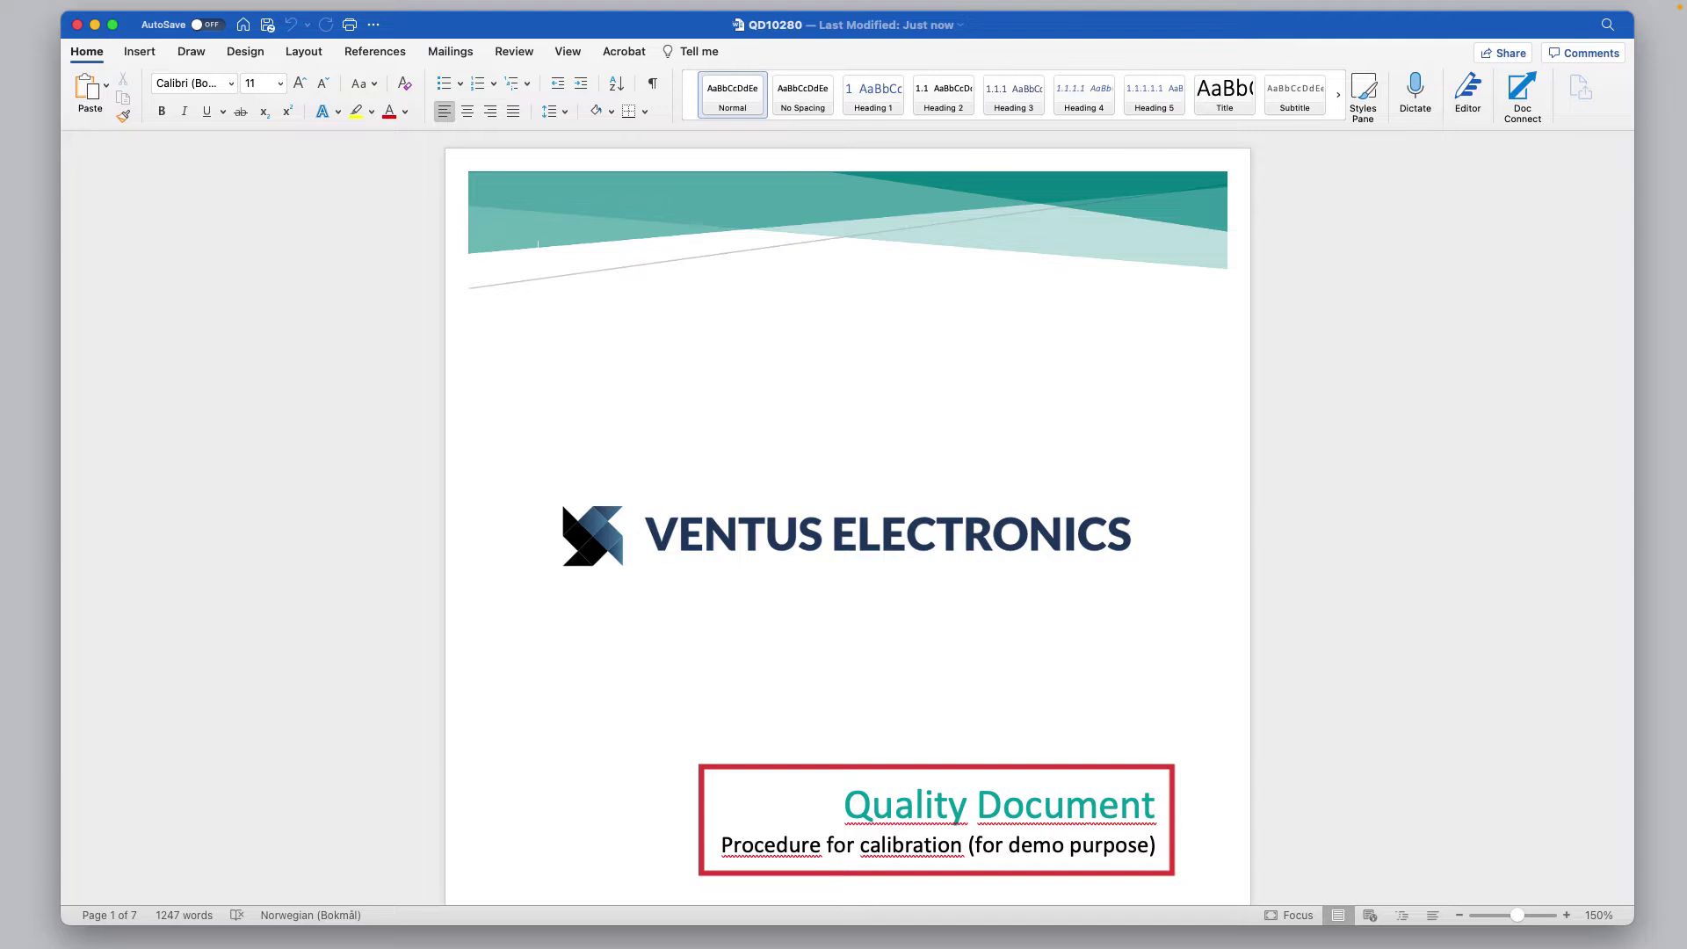
scroll(847, 527, "down", 5)
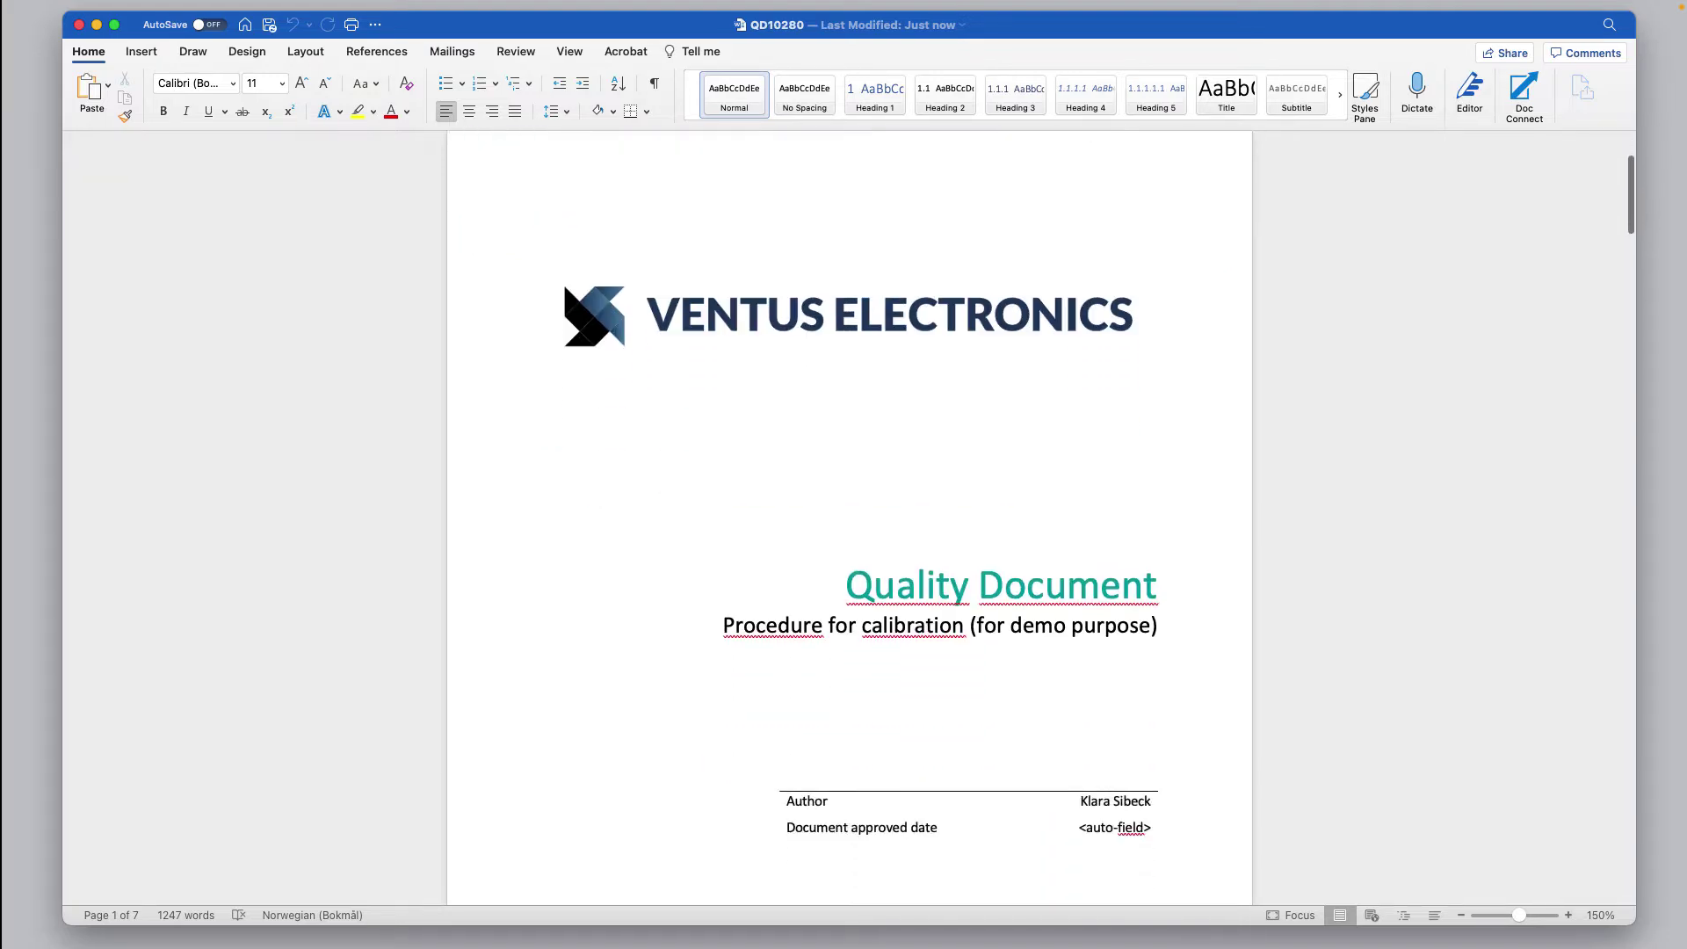
scroll(848, 518, "down", 3)
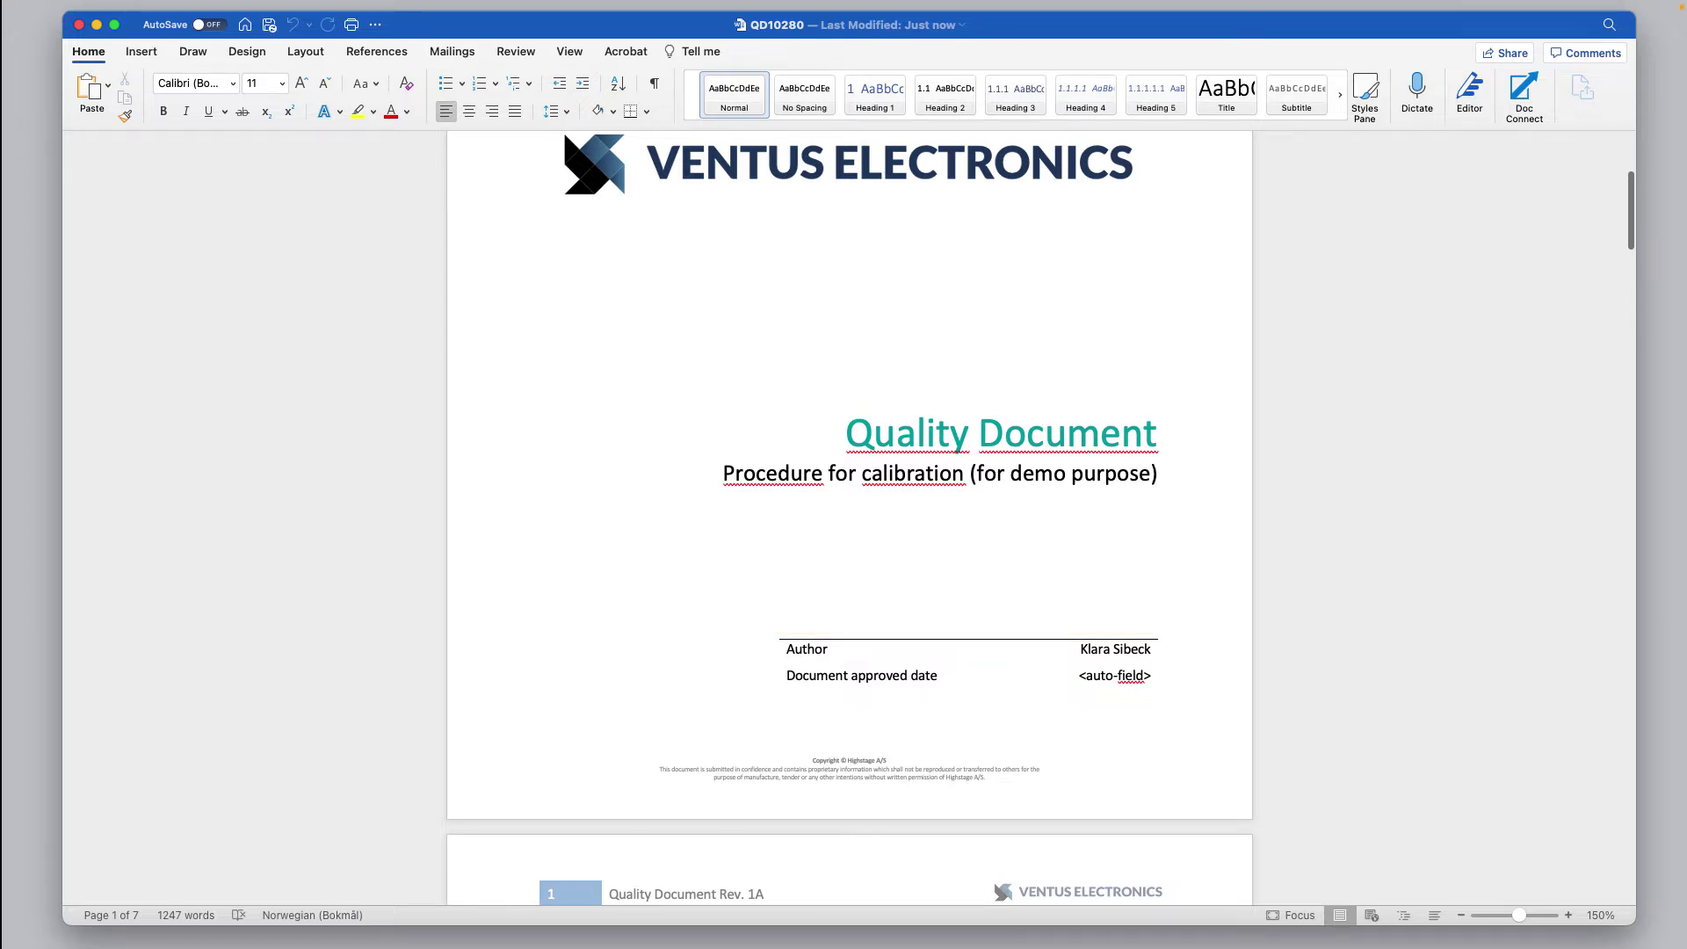
scroll(847, 518, "down", 15)
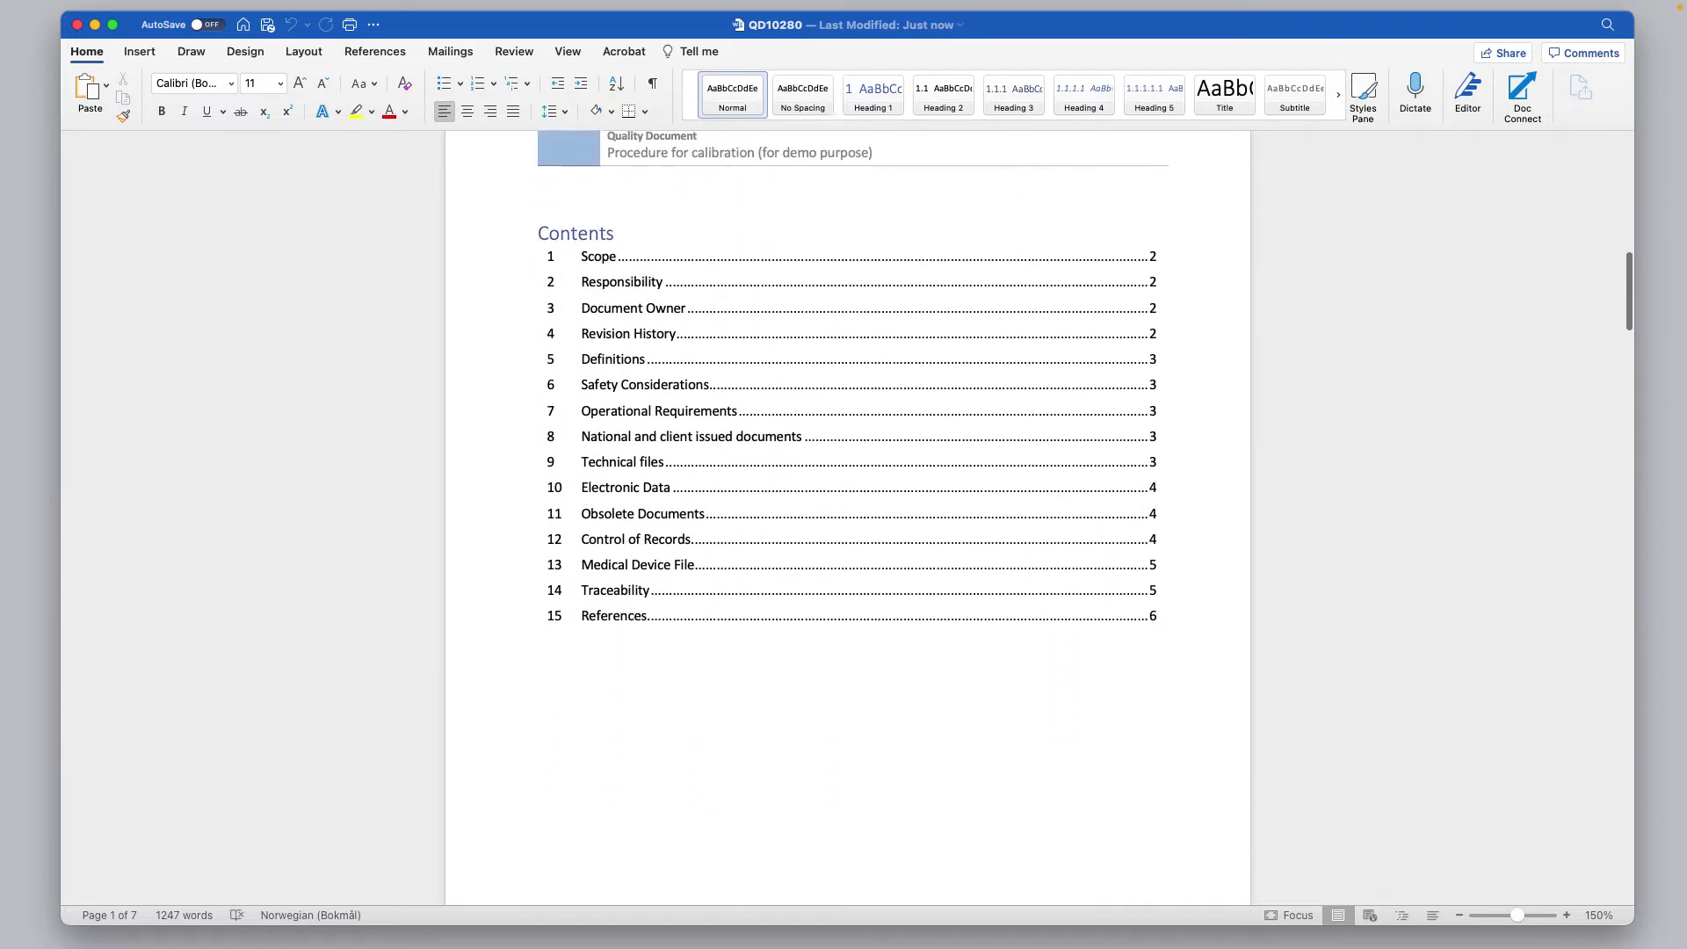
scroll(847, 518, "down", 15)
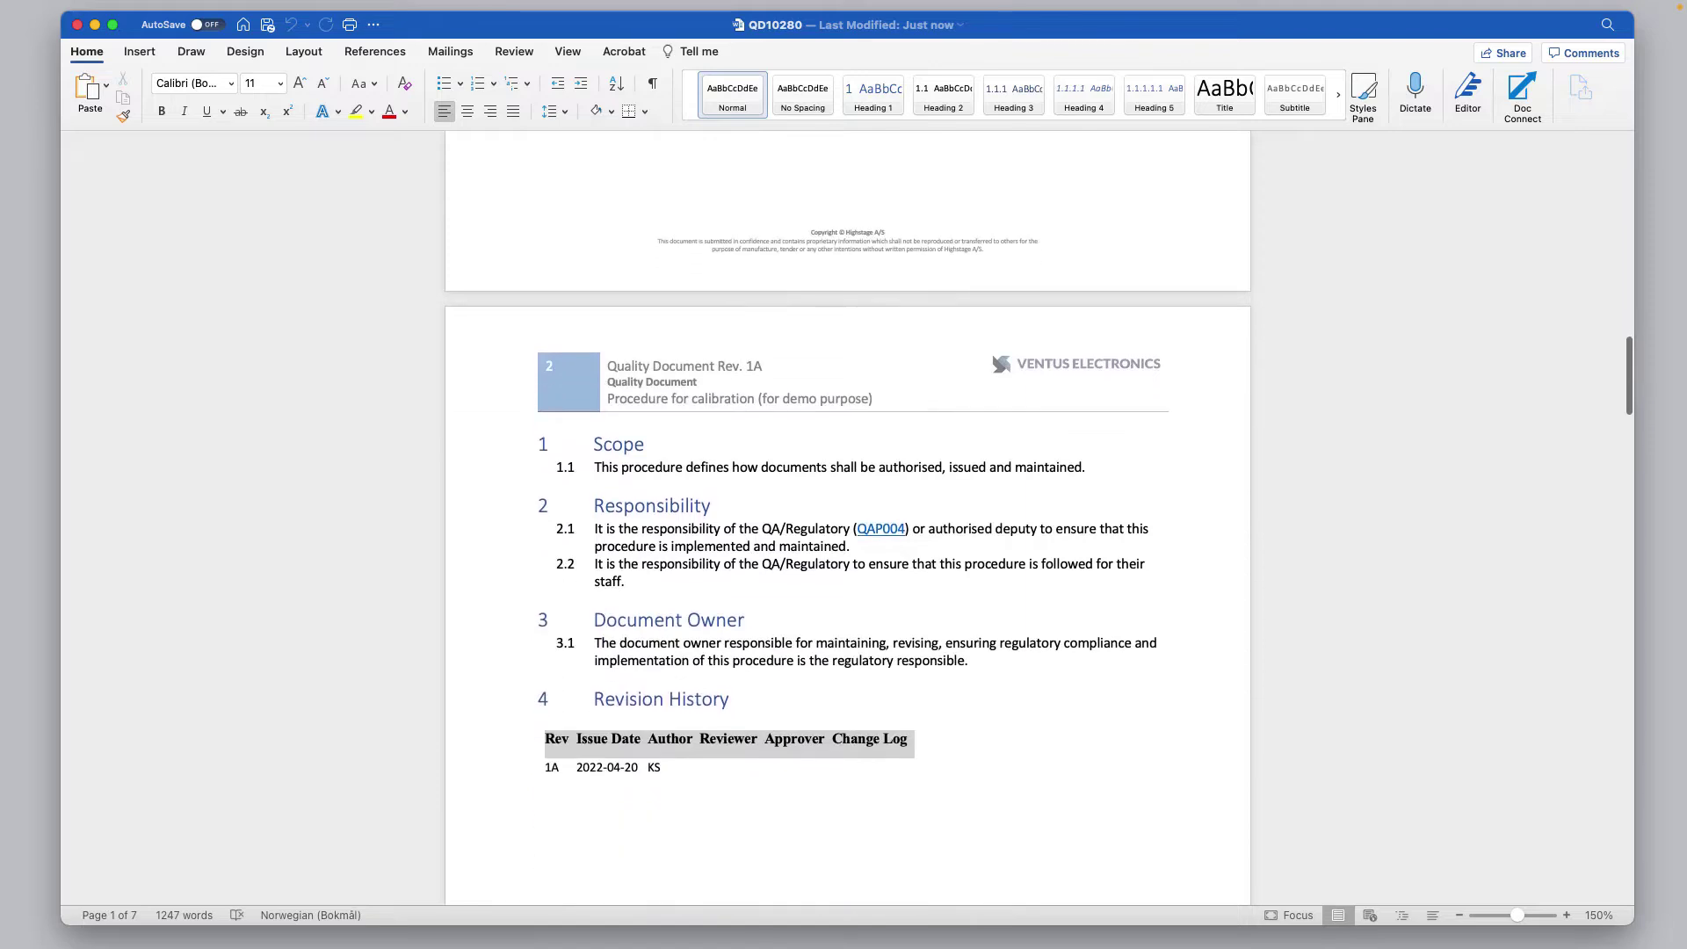
scroll(847, 518, "down", 2)
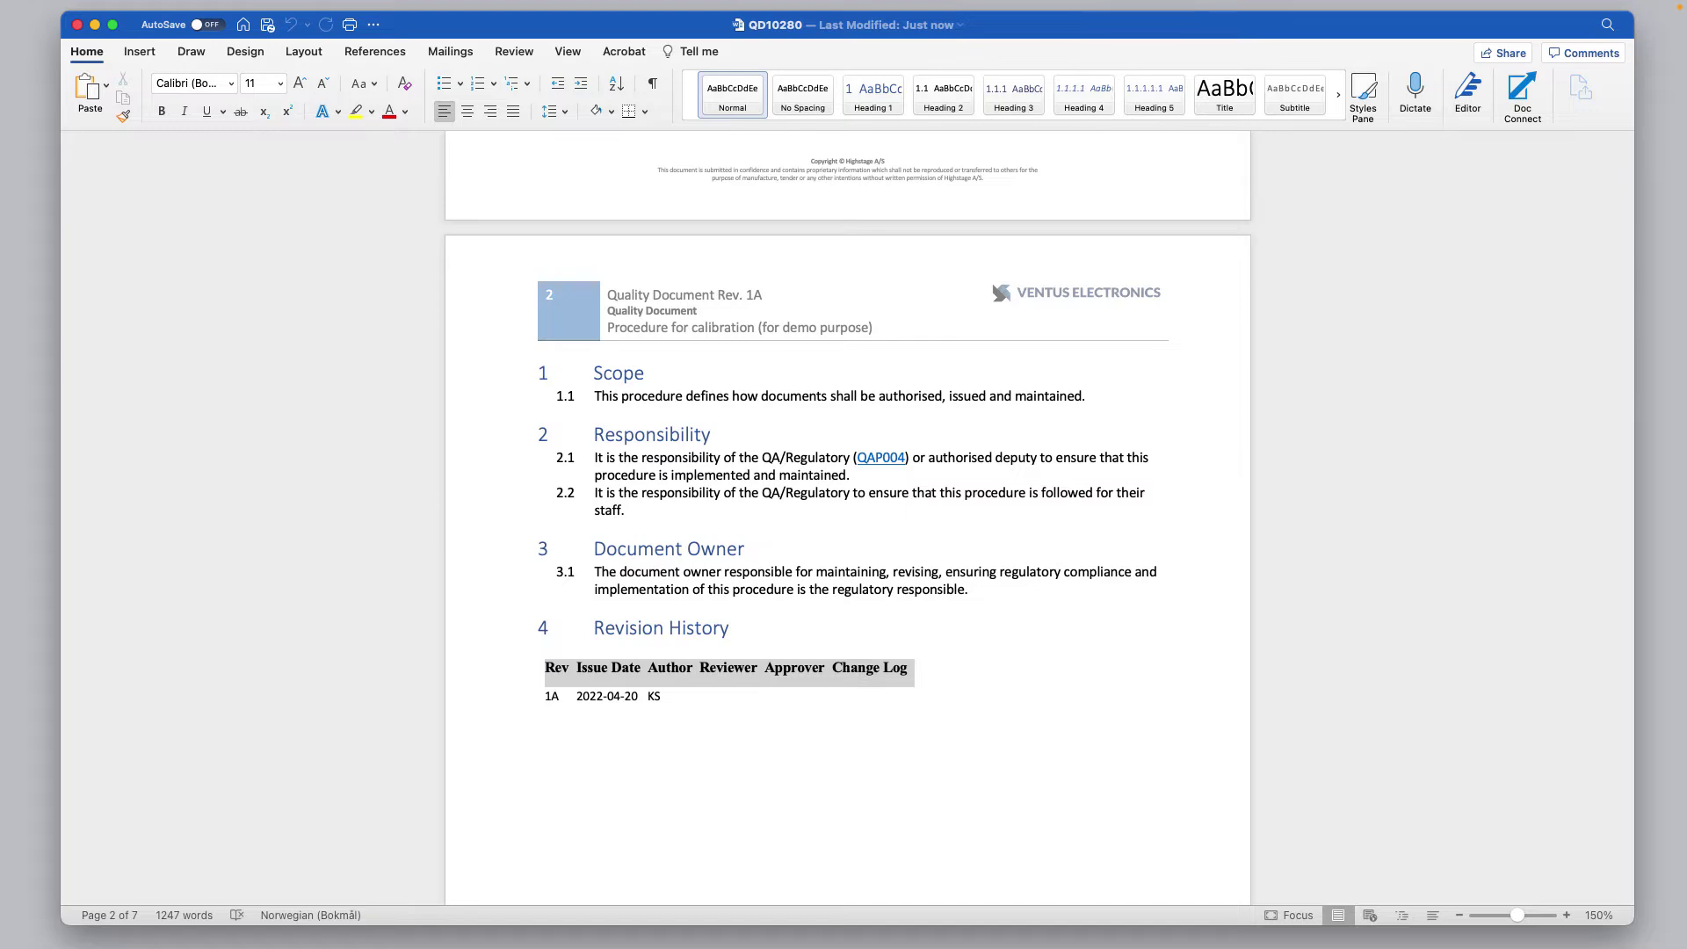
scroll(847, 518, "down", 10)
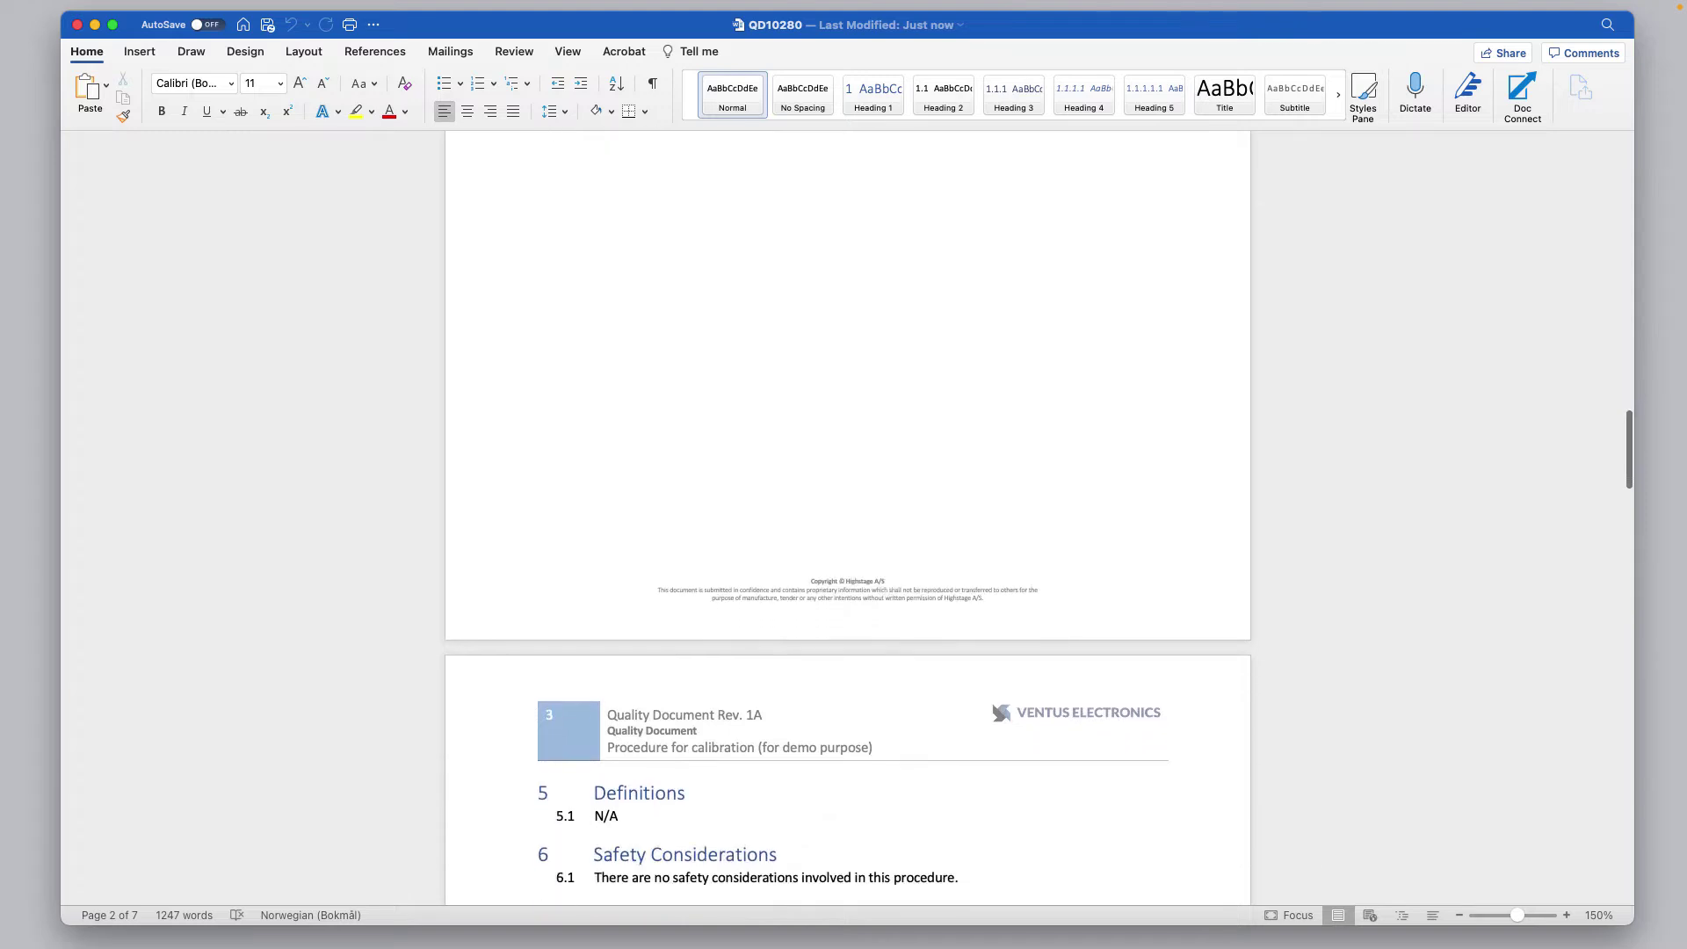
Step: Replace the N/A text under Definitions, item 5.1, with "This is the definition of the calibration procedure document..."
scroll(847, 519, "down", 3)
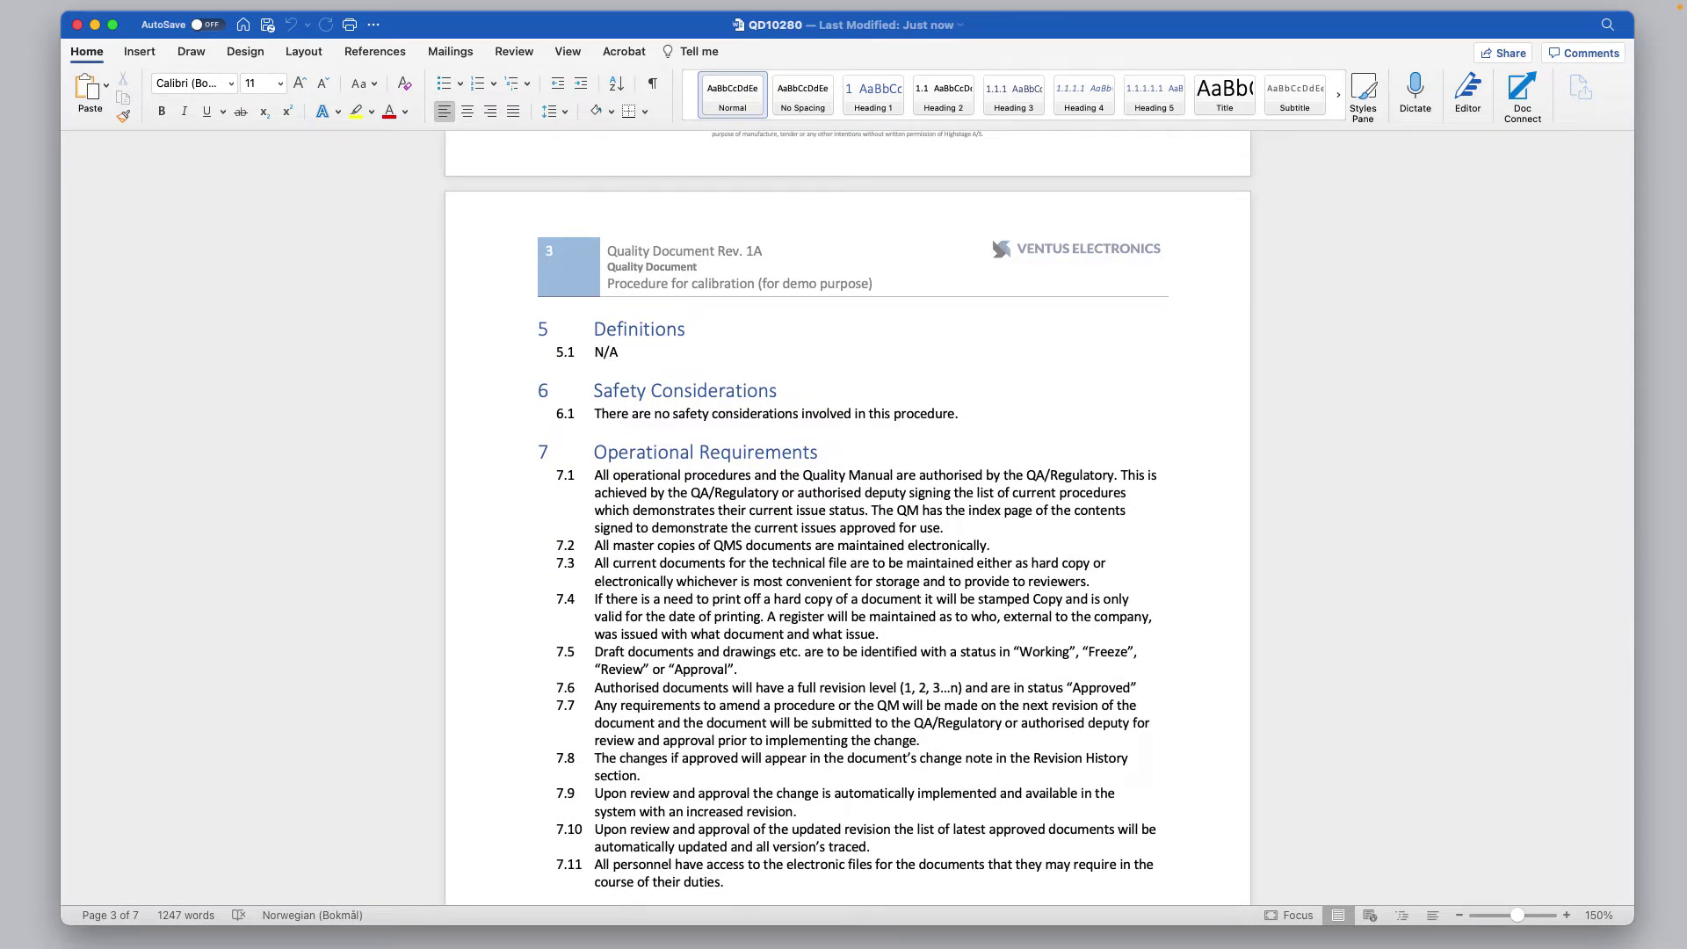
double_click(606, 351)
type("T")
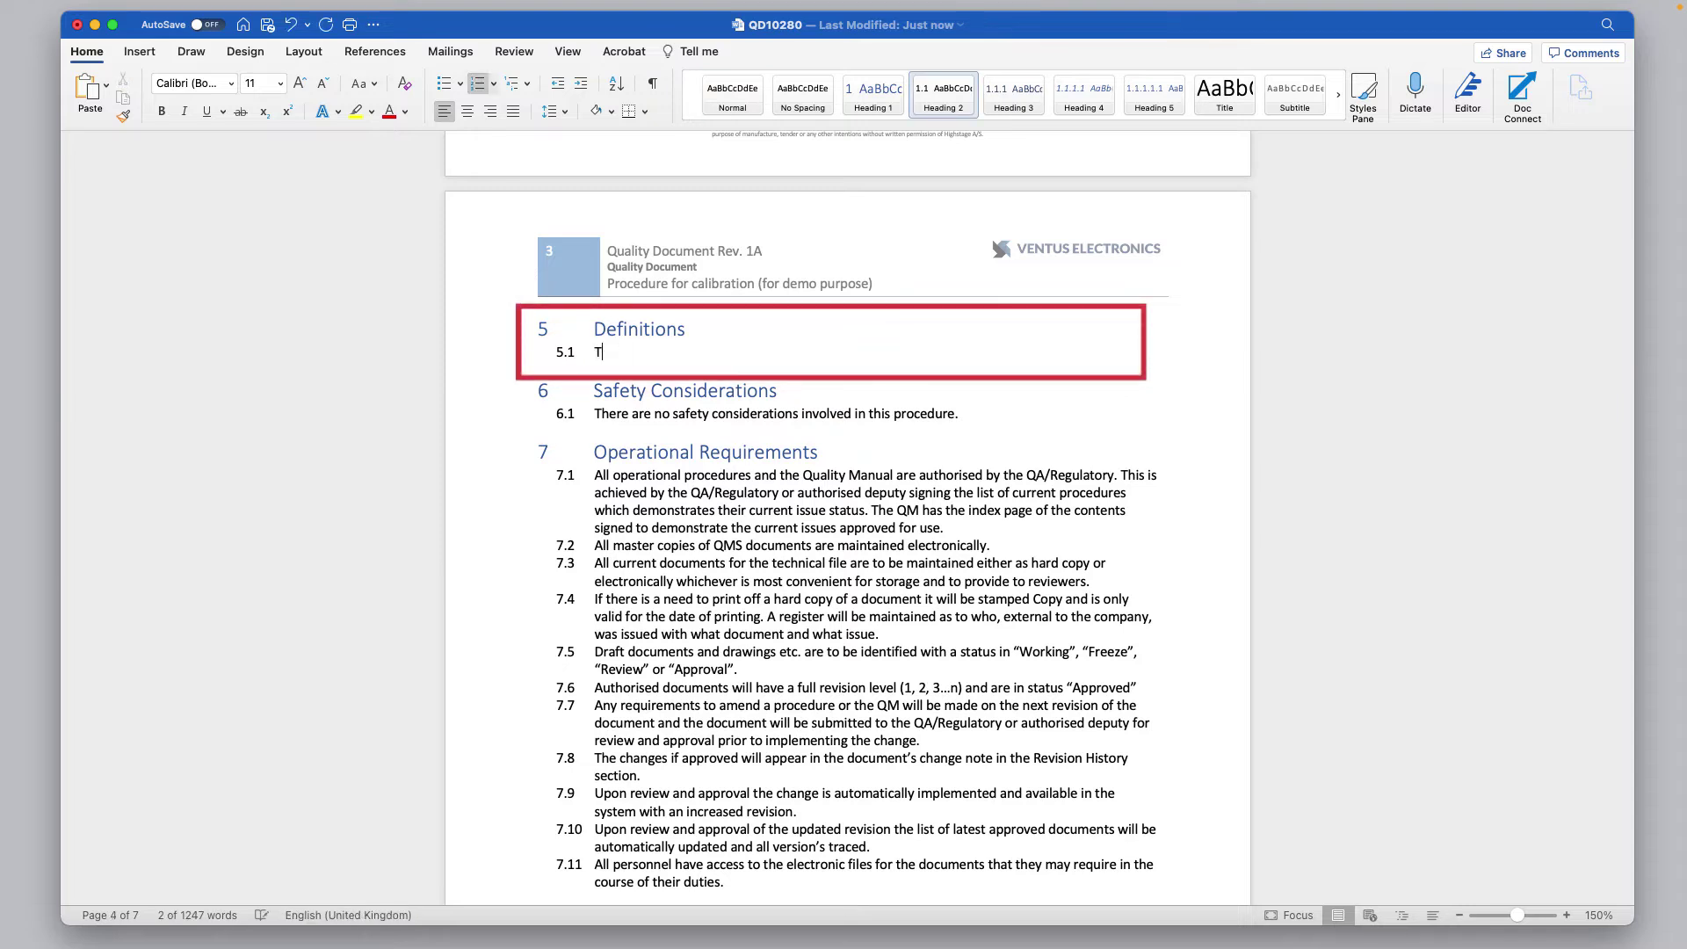
type("his is the definition of the calibration p")
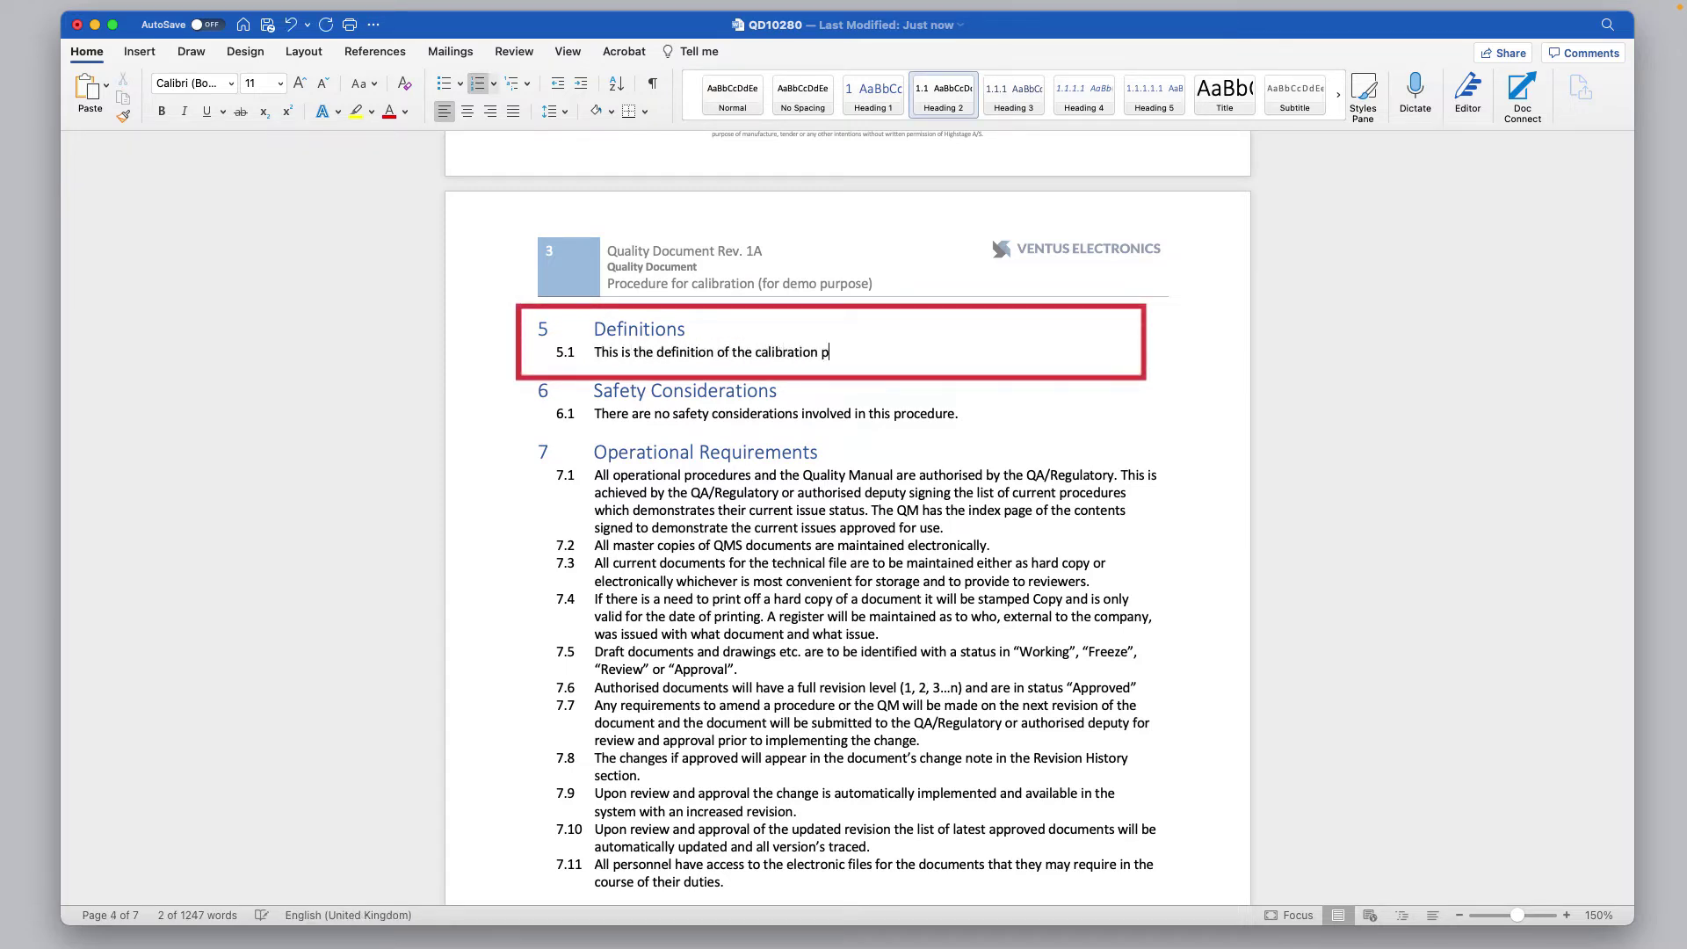
type("rocedure docum")
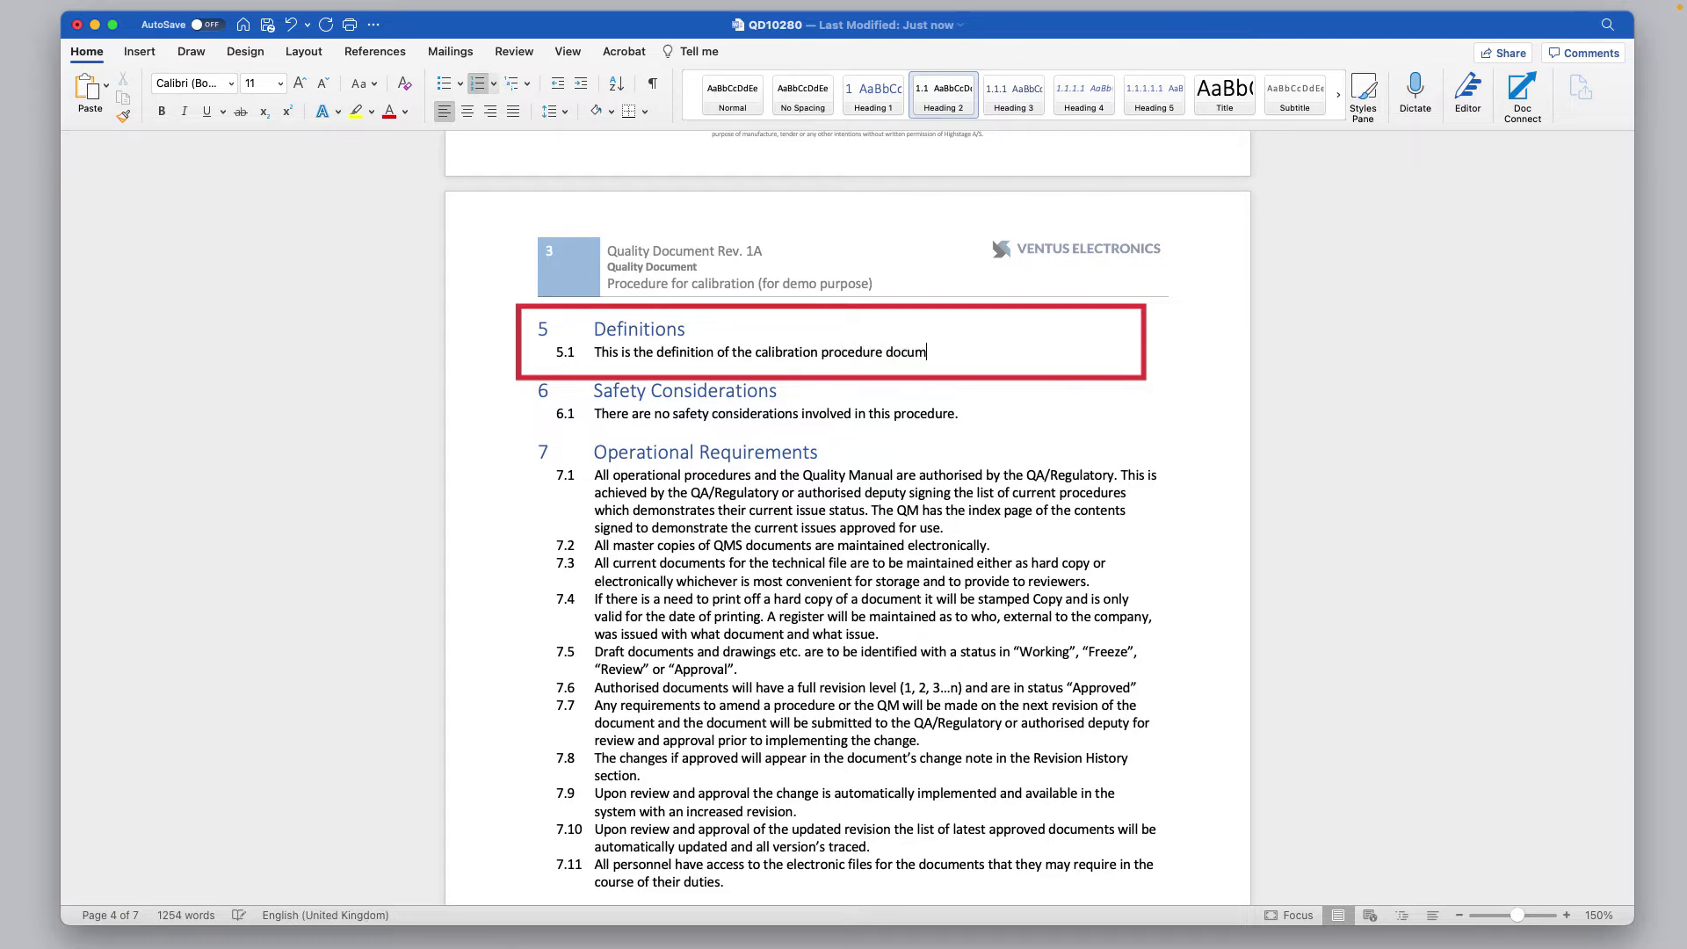
type("ent...")
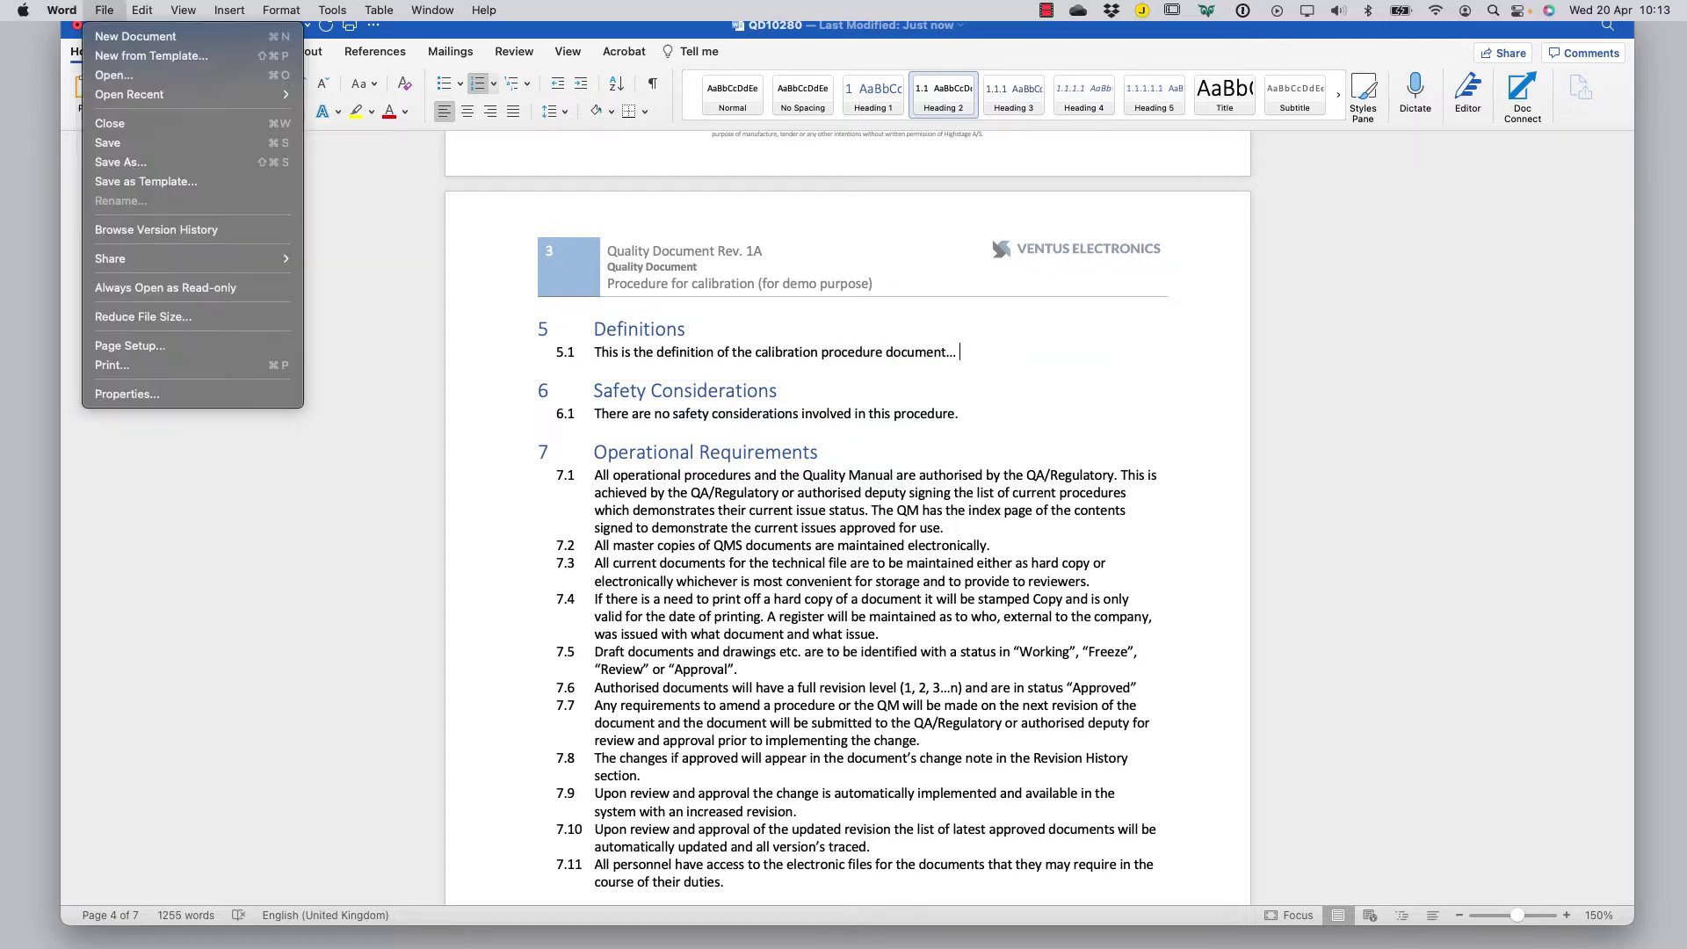
Step: Save the edited QD10280 document and close it
key("Down")
key("Down")
key("Return")
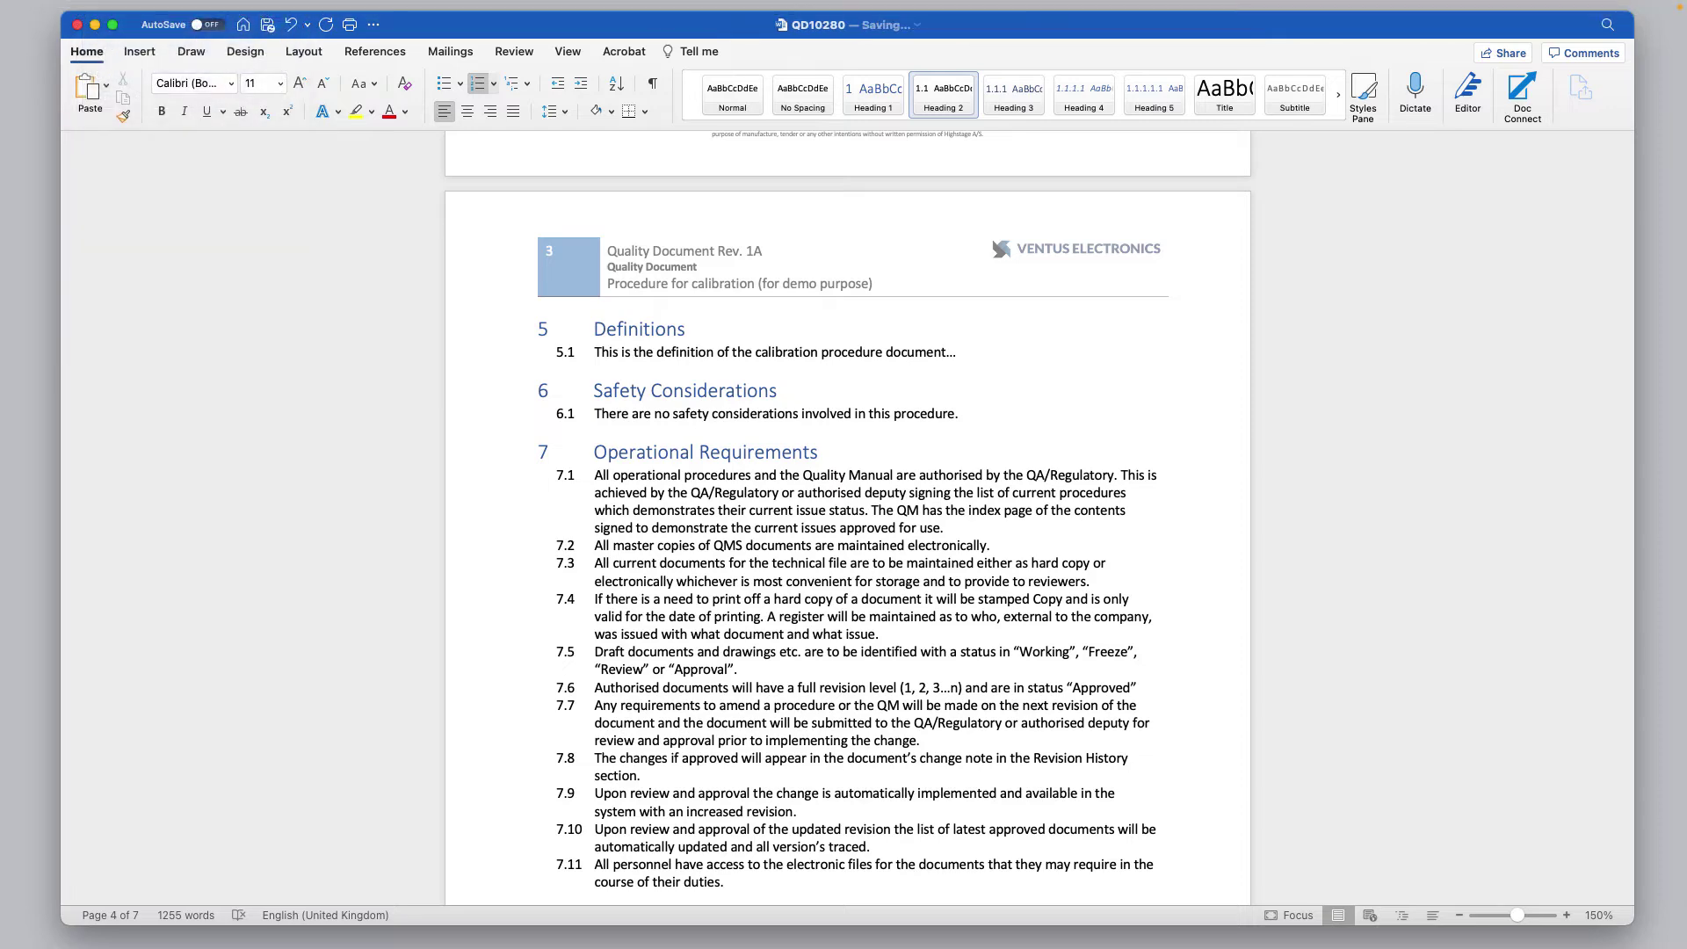
key("ctrl+F2")
key("Right")
key("Right")
key("Down")
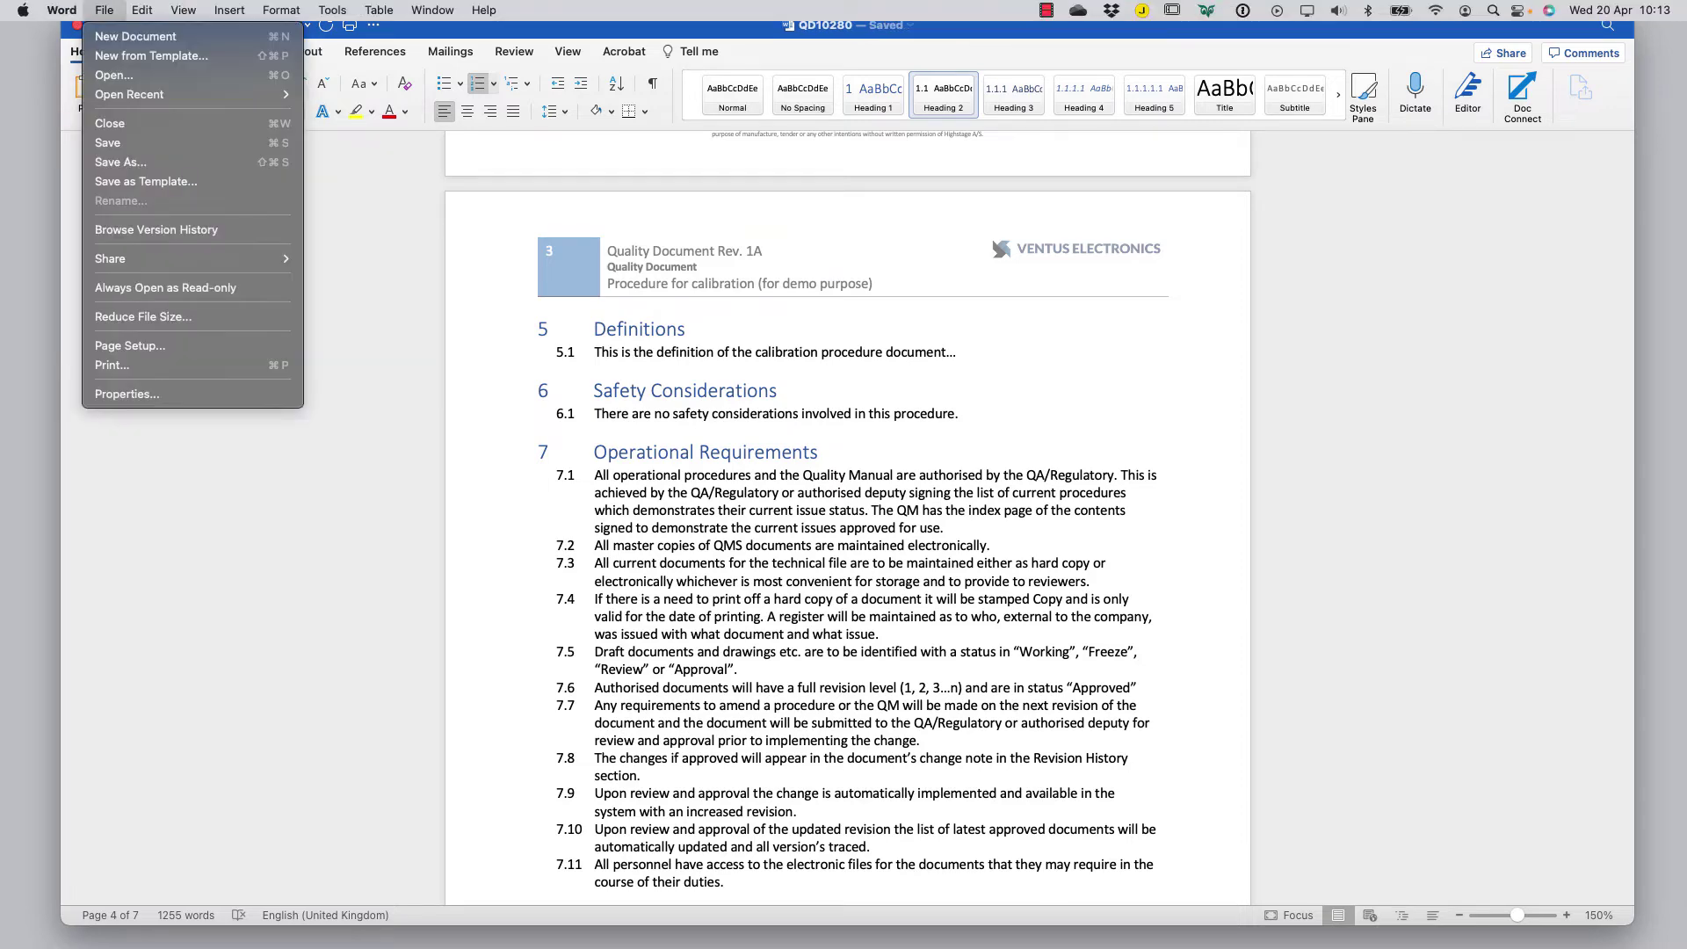
key("Down")
key("Up")
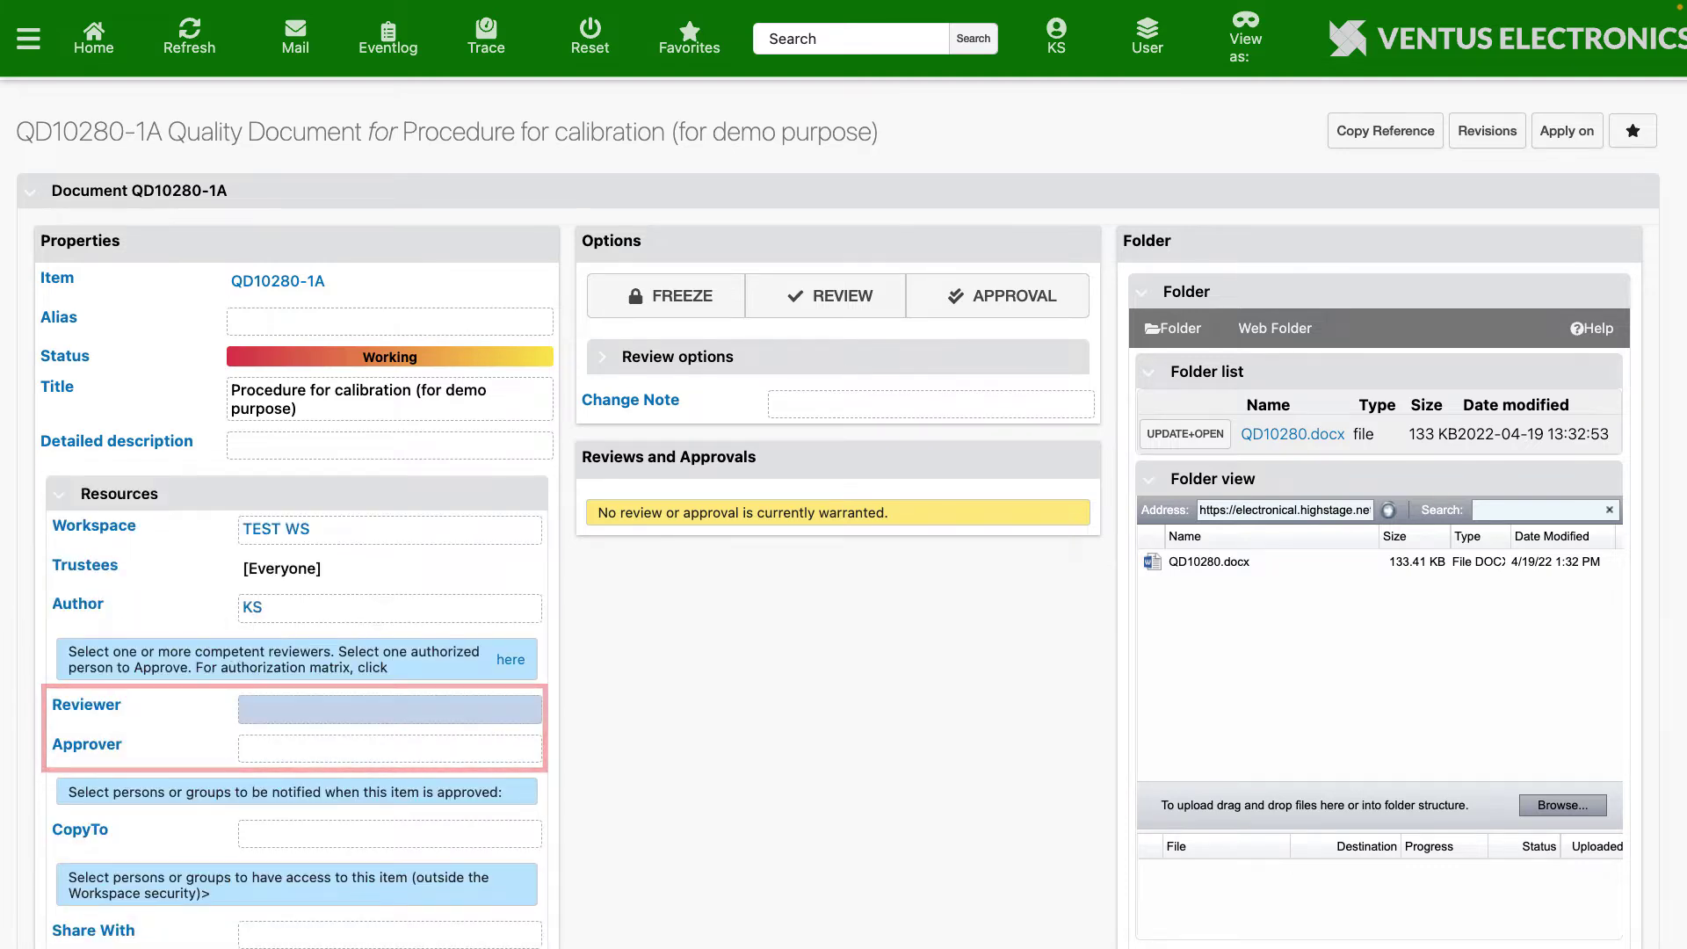
Step: Assign the document's author as both its reviewer and its approver under the document's resources
left_click(389, 708)
left_click(170, 720)
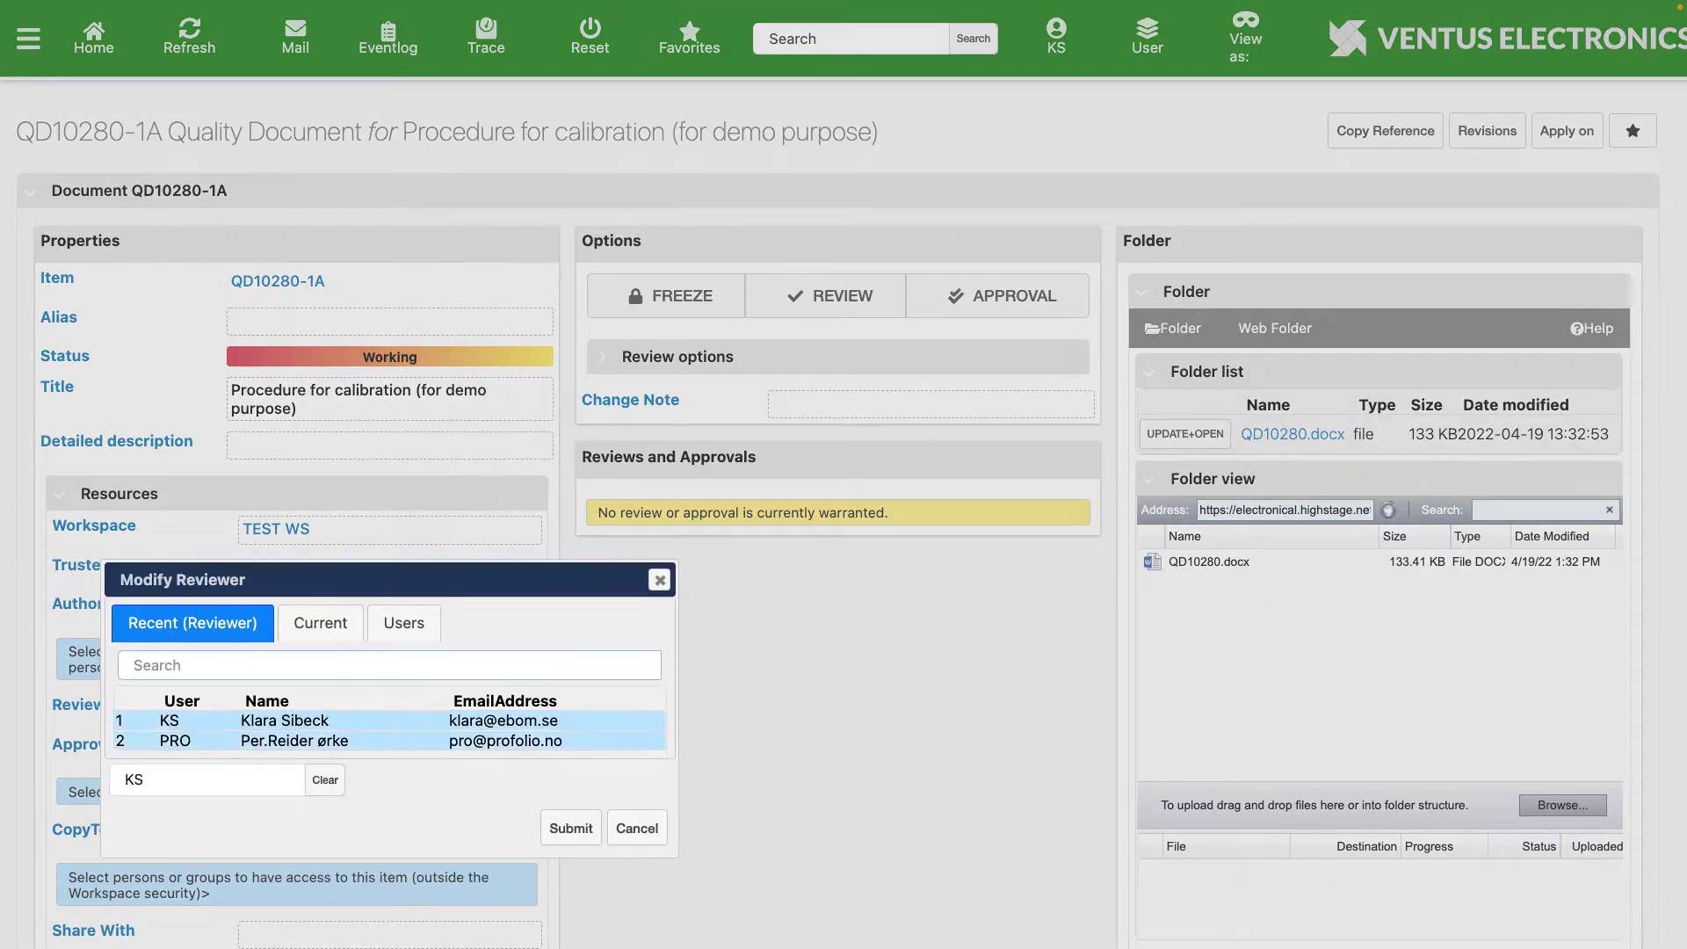
left_click(571, 828)
left_click(365, 749)
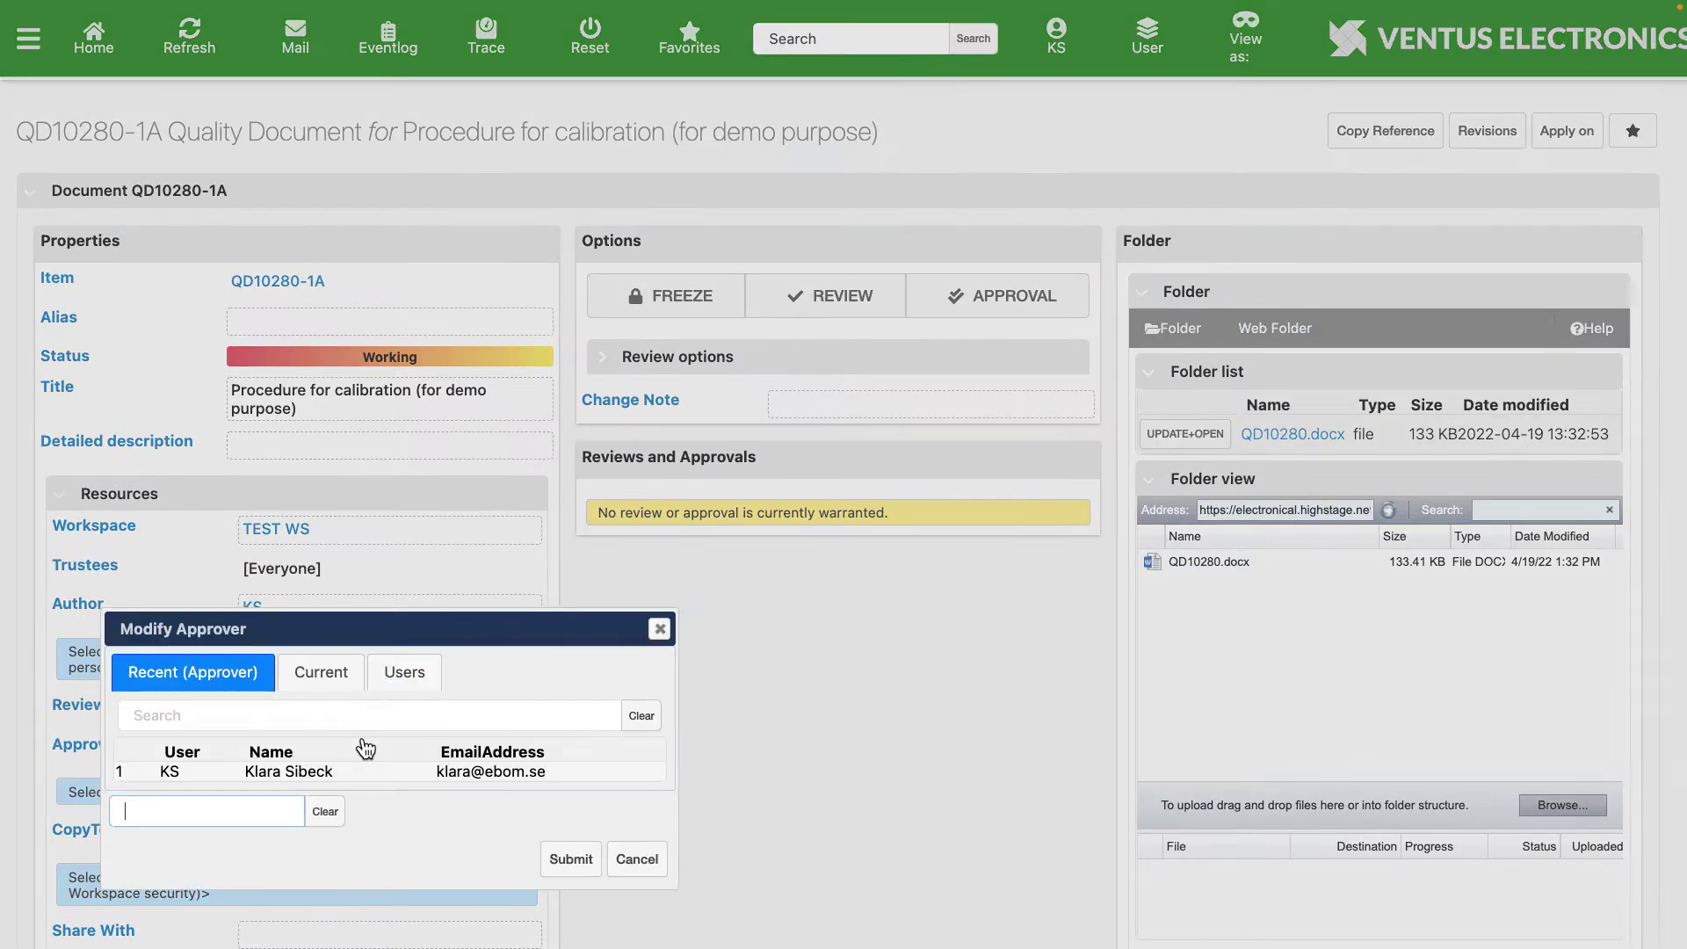
left_click(365, 772)
left_click(557, 852)
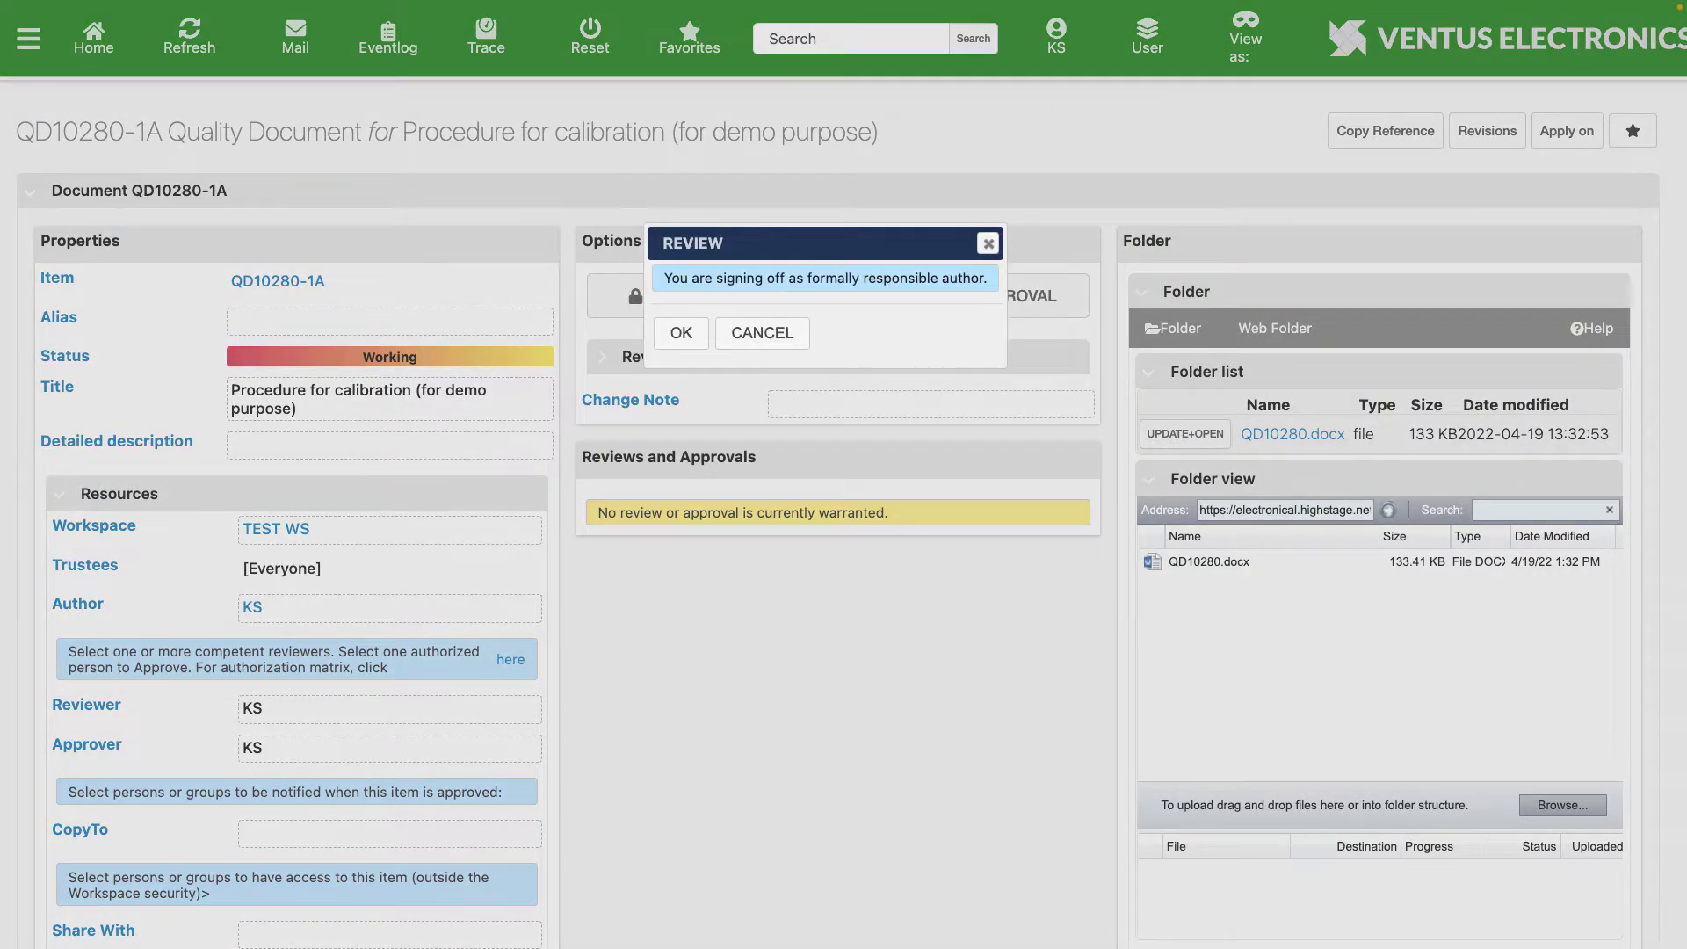
Step: Sign off the document for review as the responsible author and create a new revision of it
key("Return")
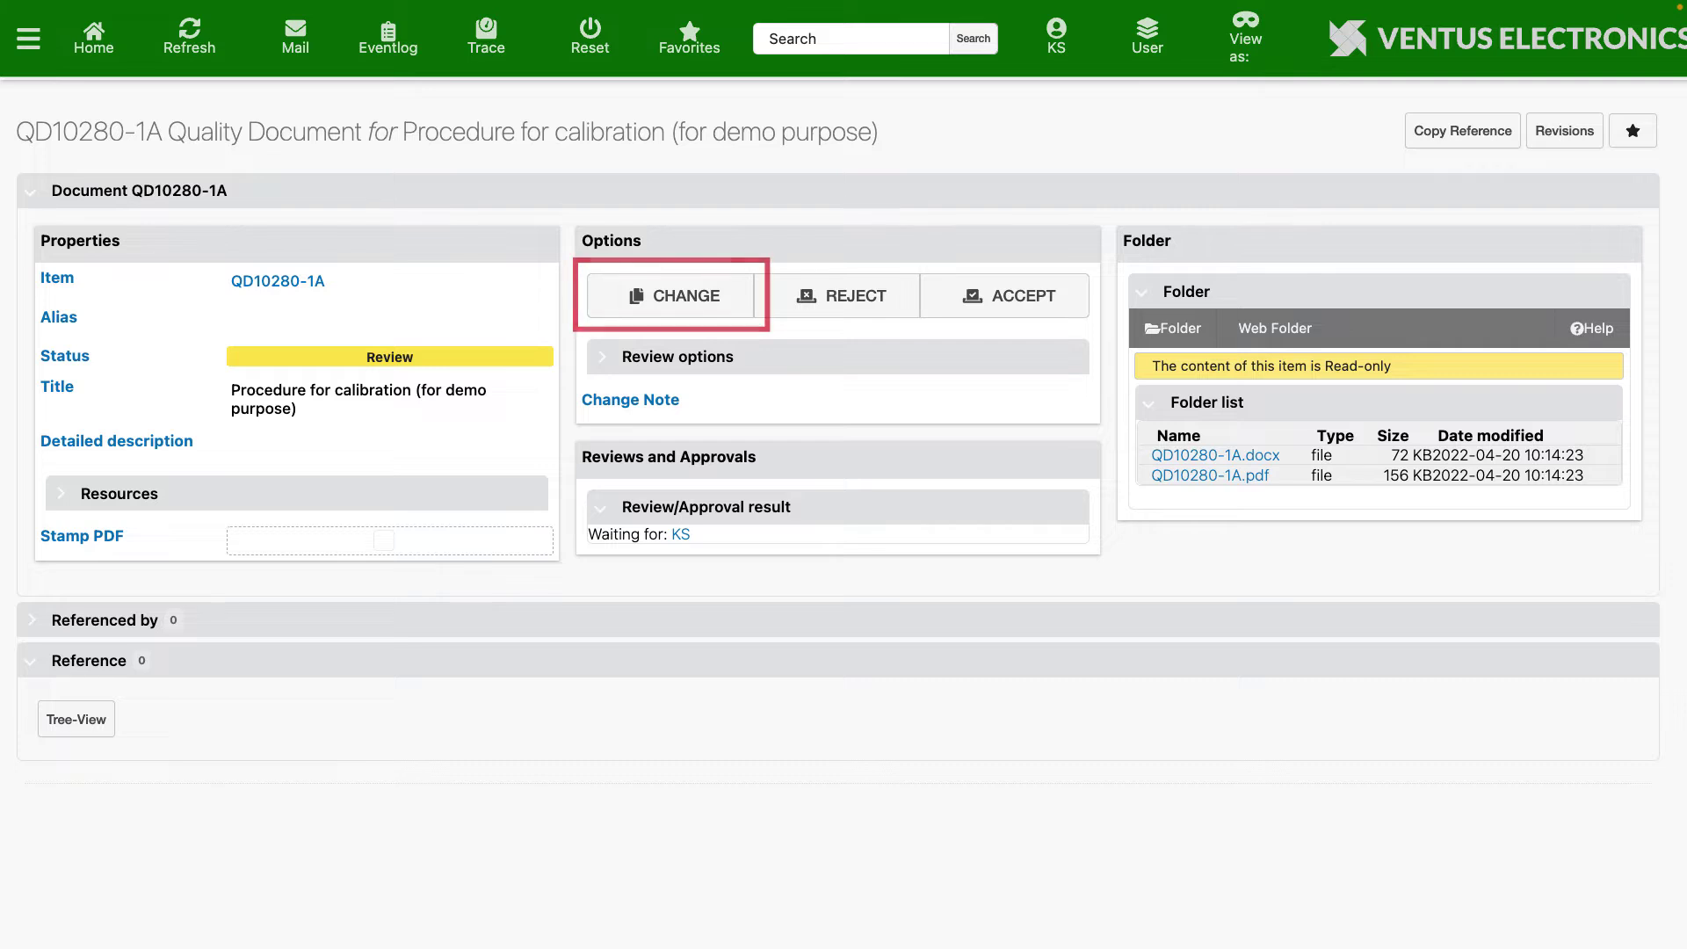
left_click(715, 302)
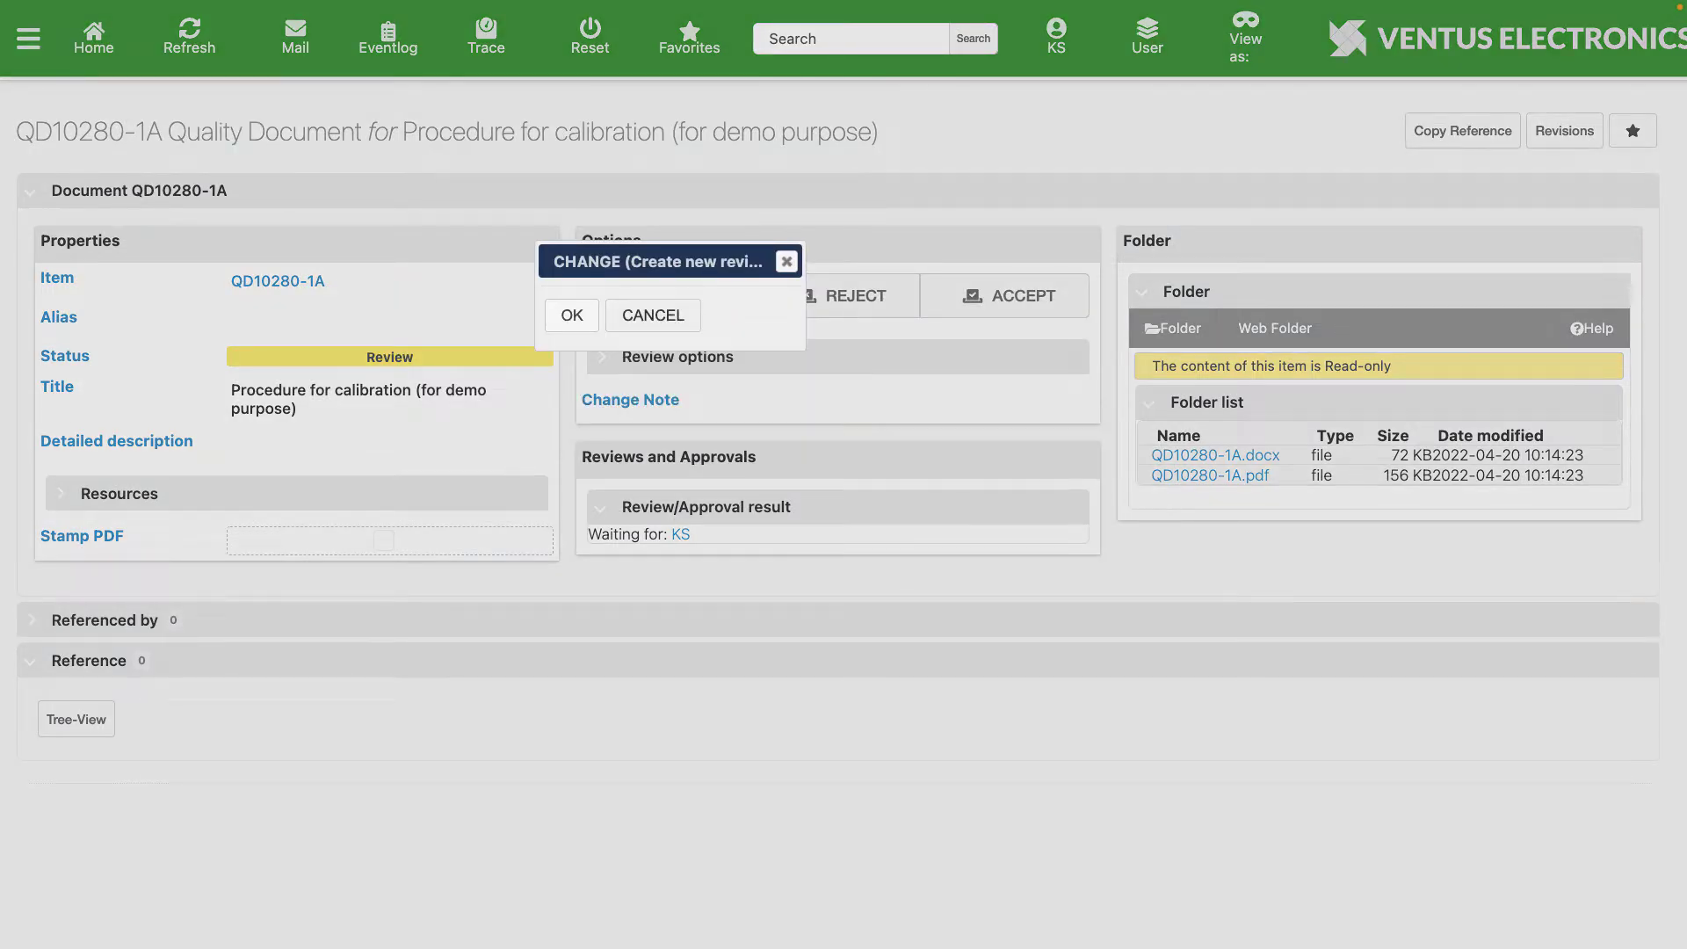
left_click(572, 314)
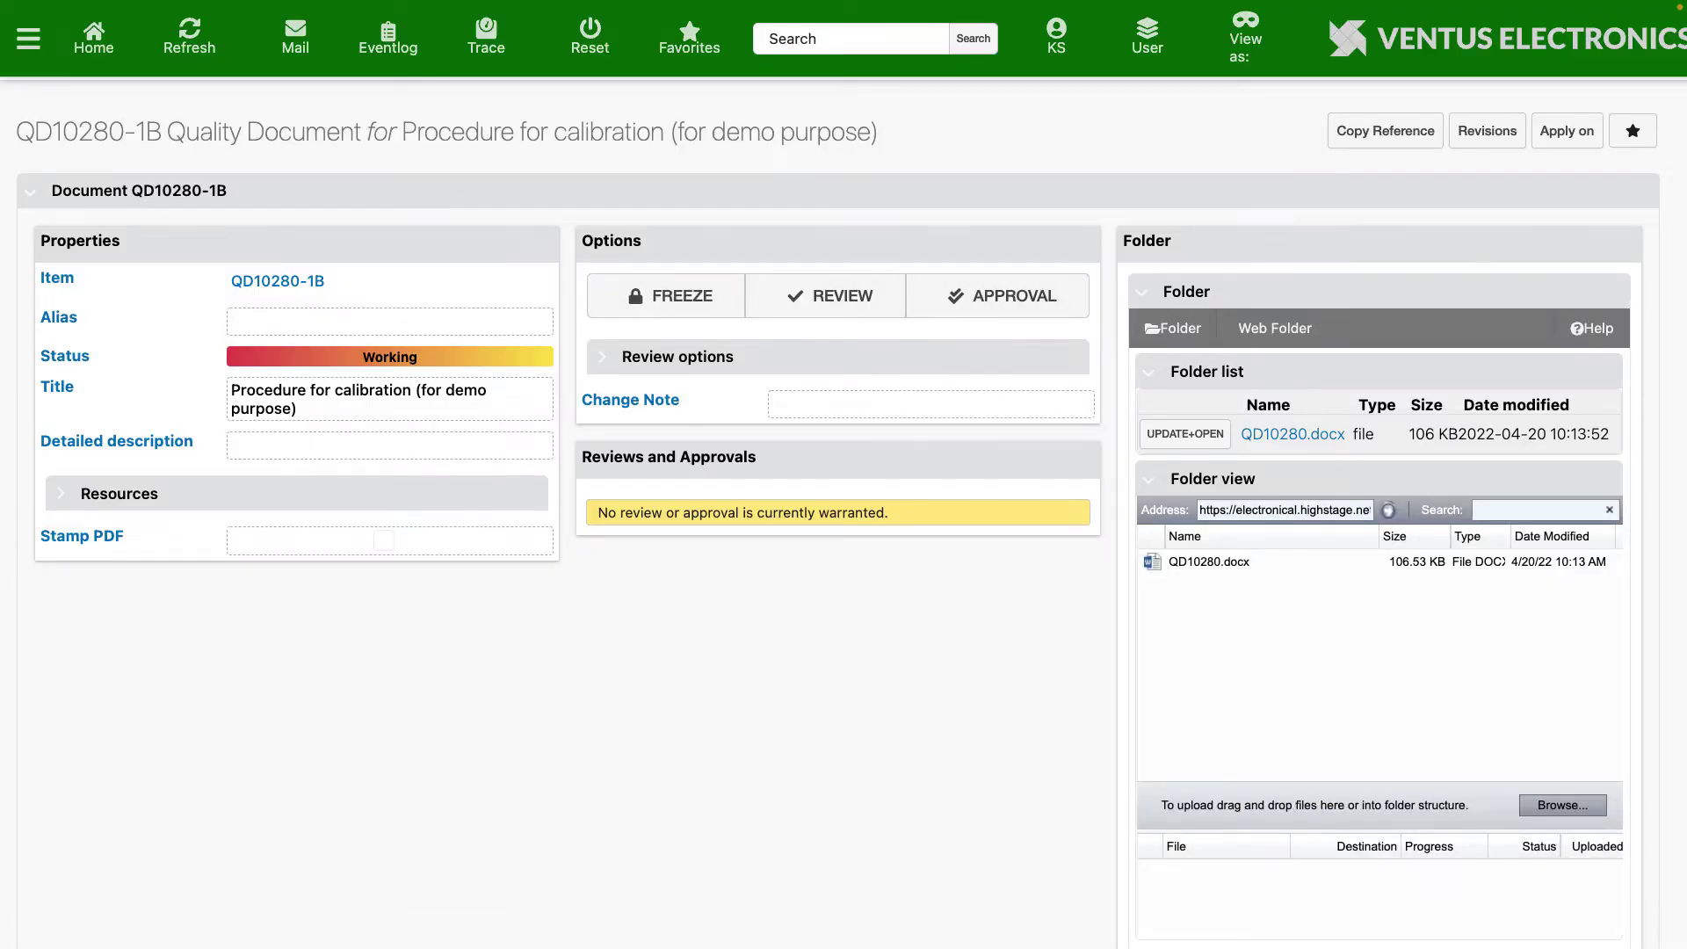
Step: Change the new revision's title to "Procedure for calibration (new title!)"
left_click(389, 399)
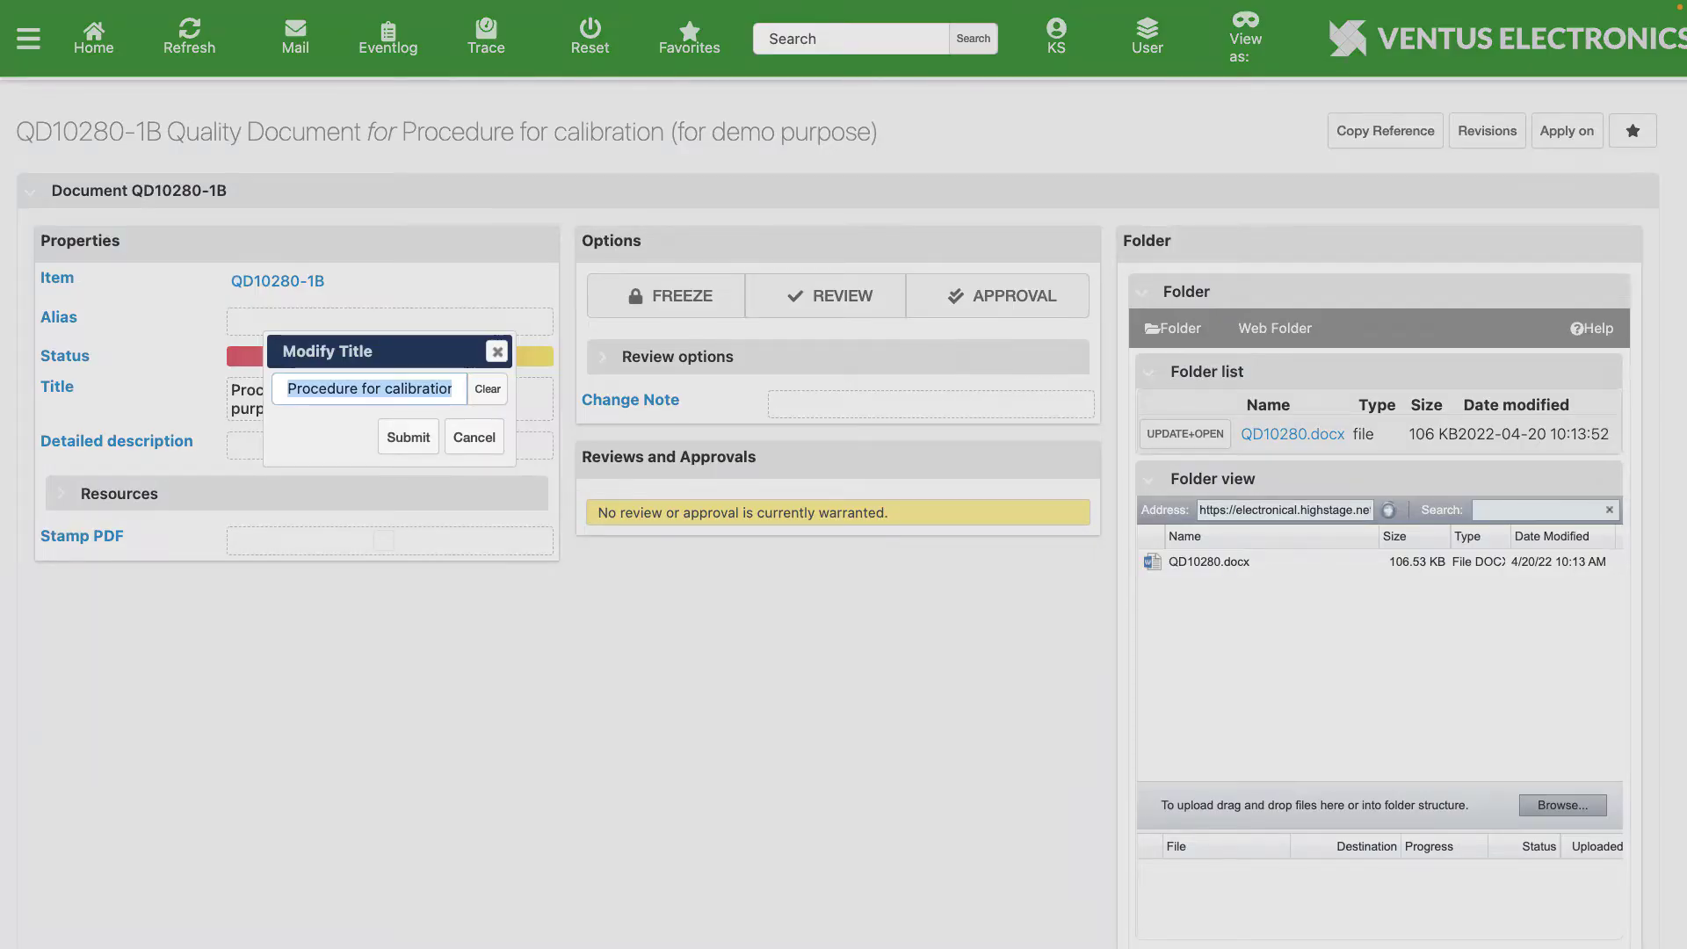
key("Right")
key("BackSpace")
key("BackSpace")
key("BackSpace")
key("BackSpace")
key("BackSpace")
key("BackSpace")
key("BackSpace")
key("BackSpace")
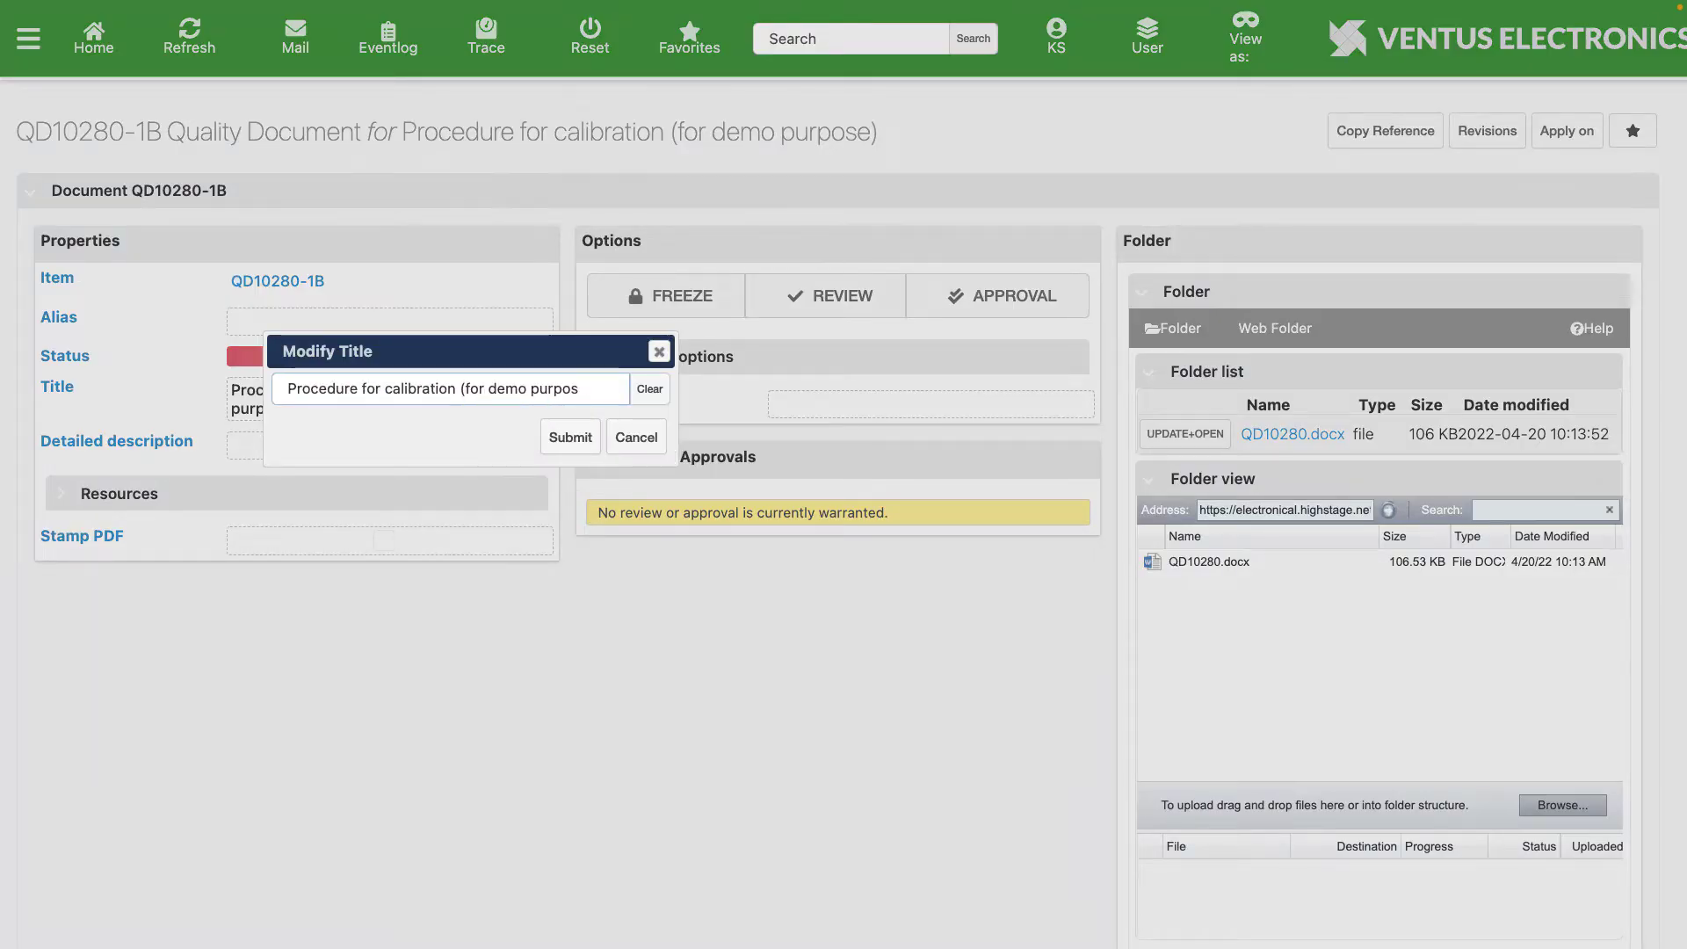
key("BackSpace")
key("BackSpace")
key("BackSpace")
key("BackSpace")
key("BackSpace")
key("BackSpace")
key("BackSpace")
key("BackSpace")
key("BackSpace")
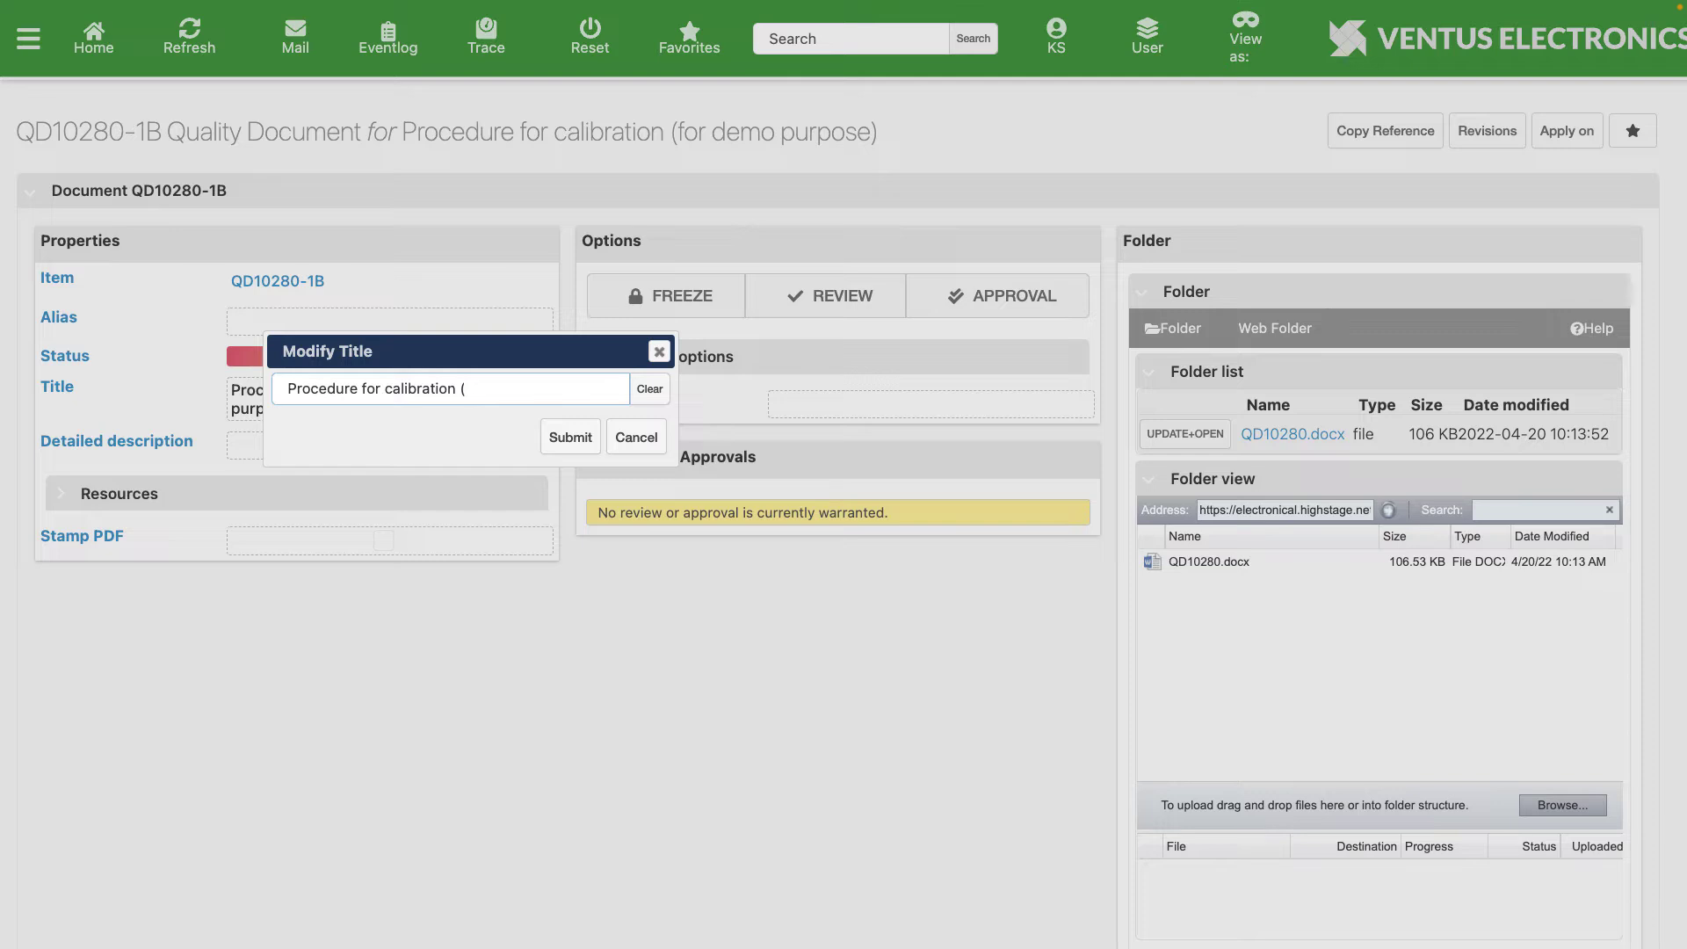
type("new title!)")
left_click(562, 430)
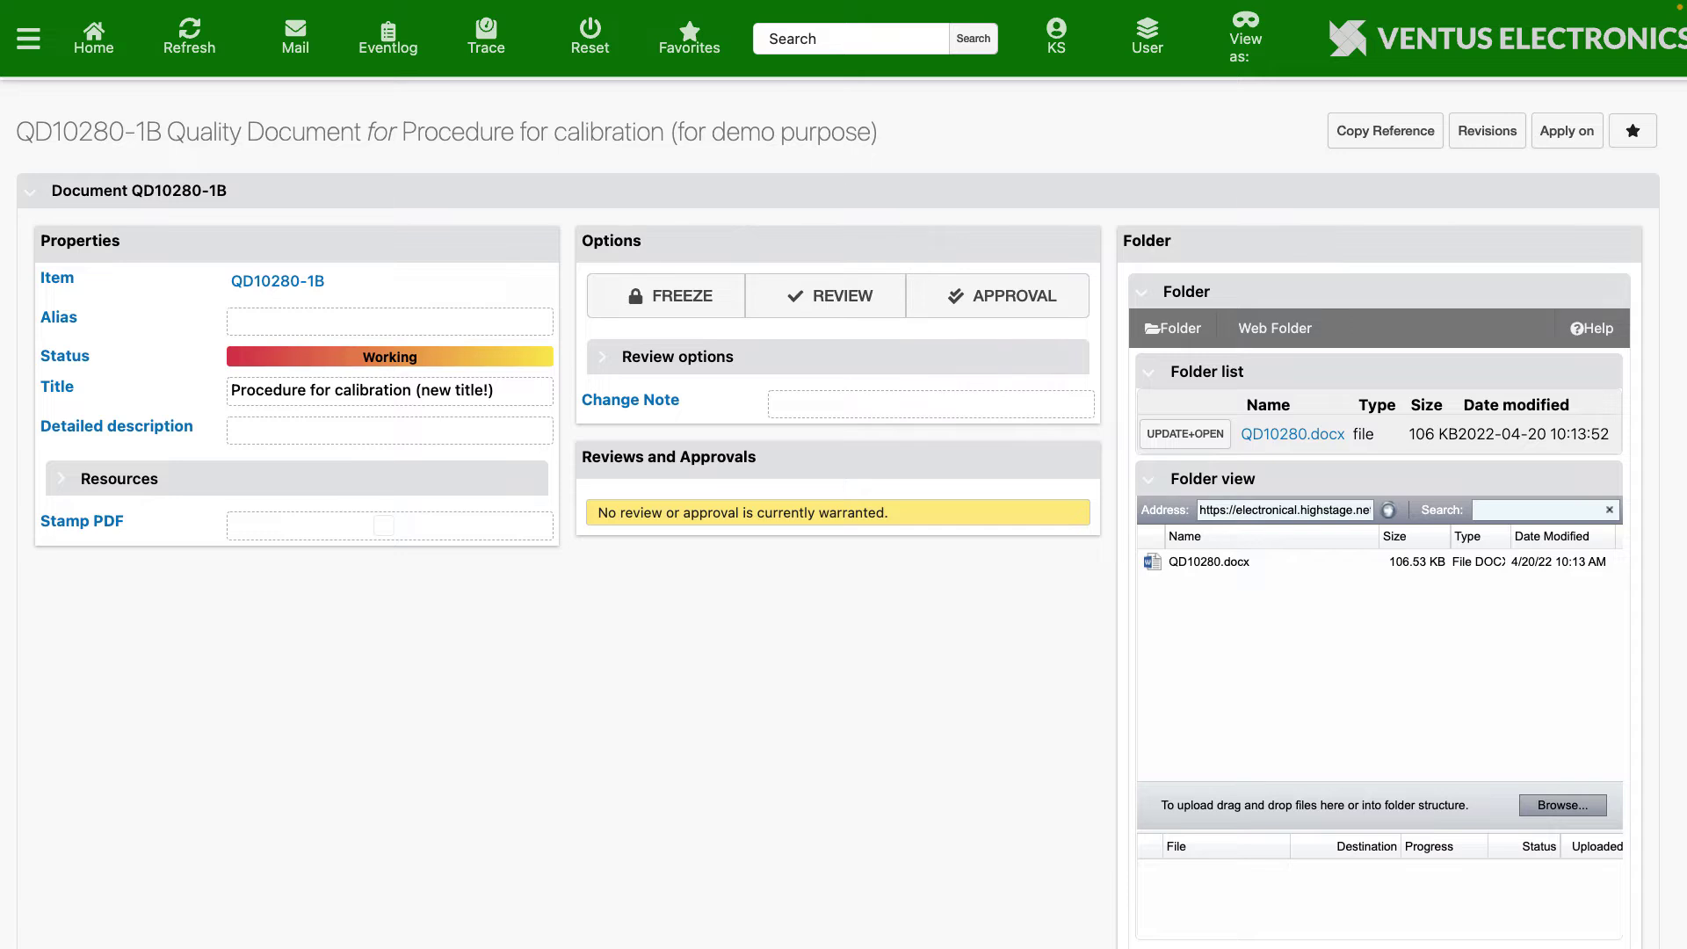
Step: Filter the document search by the title "quality", open the approved Quality Manual QD10281-1 and copy its reference
left_click(28, 37)
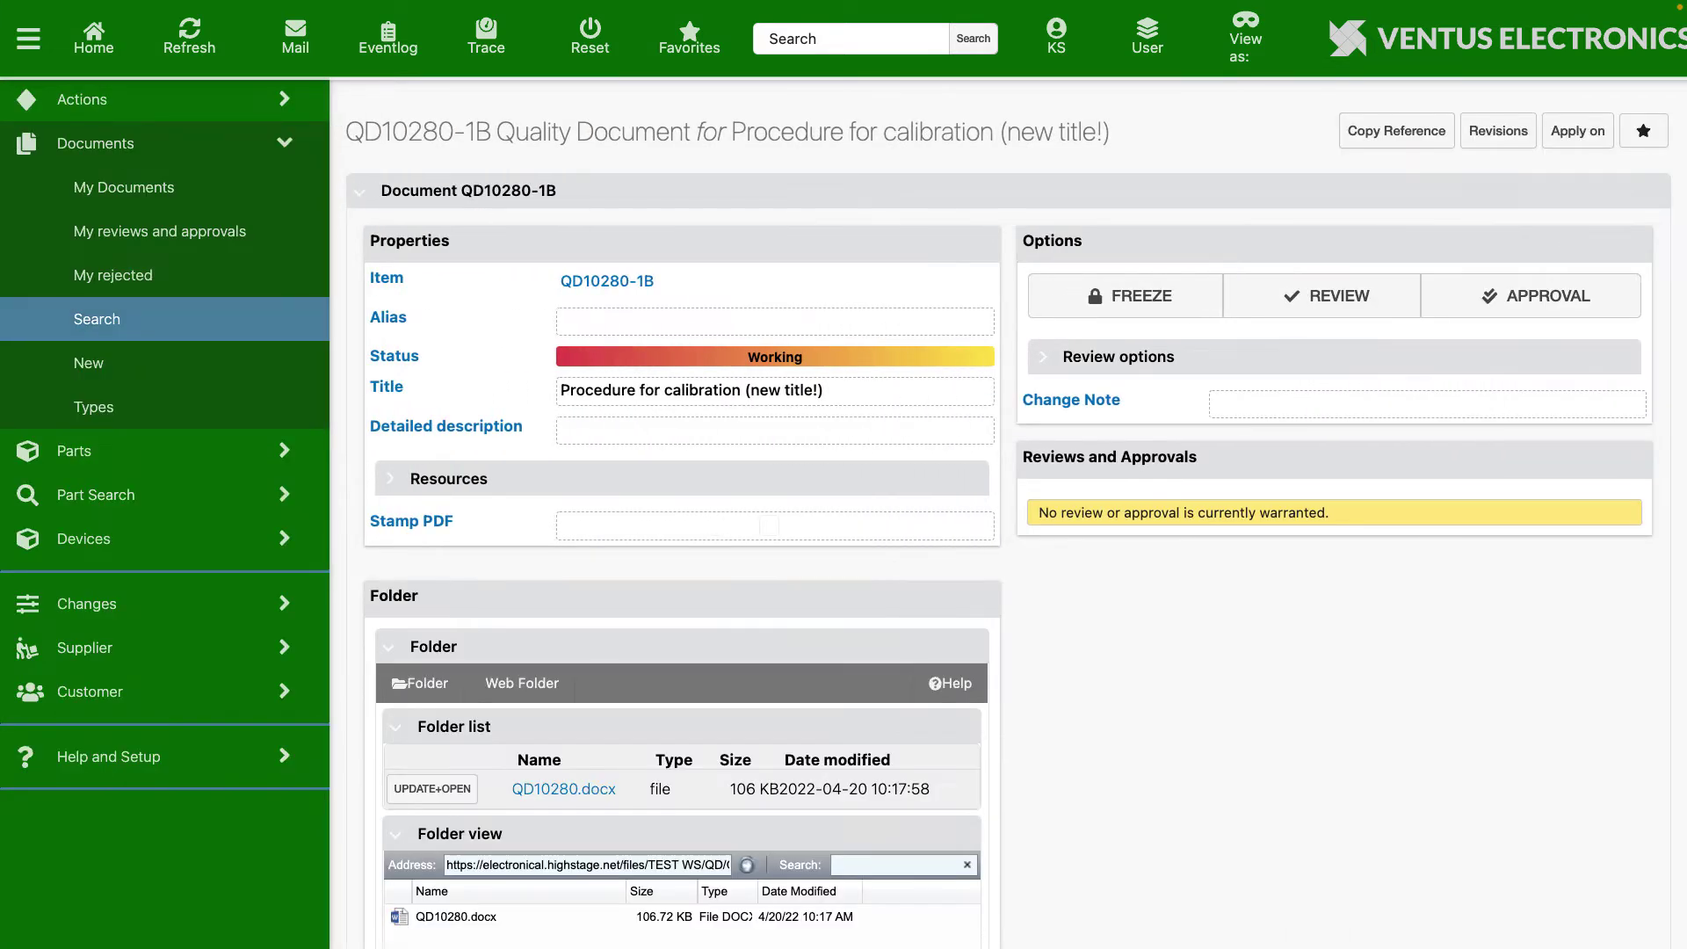
left_click(97, 319)
left_click(835, 275)
type("quality")
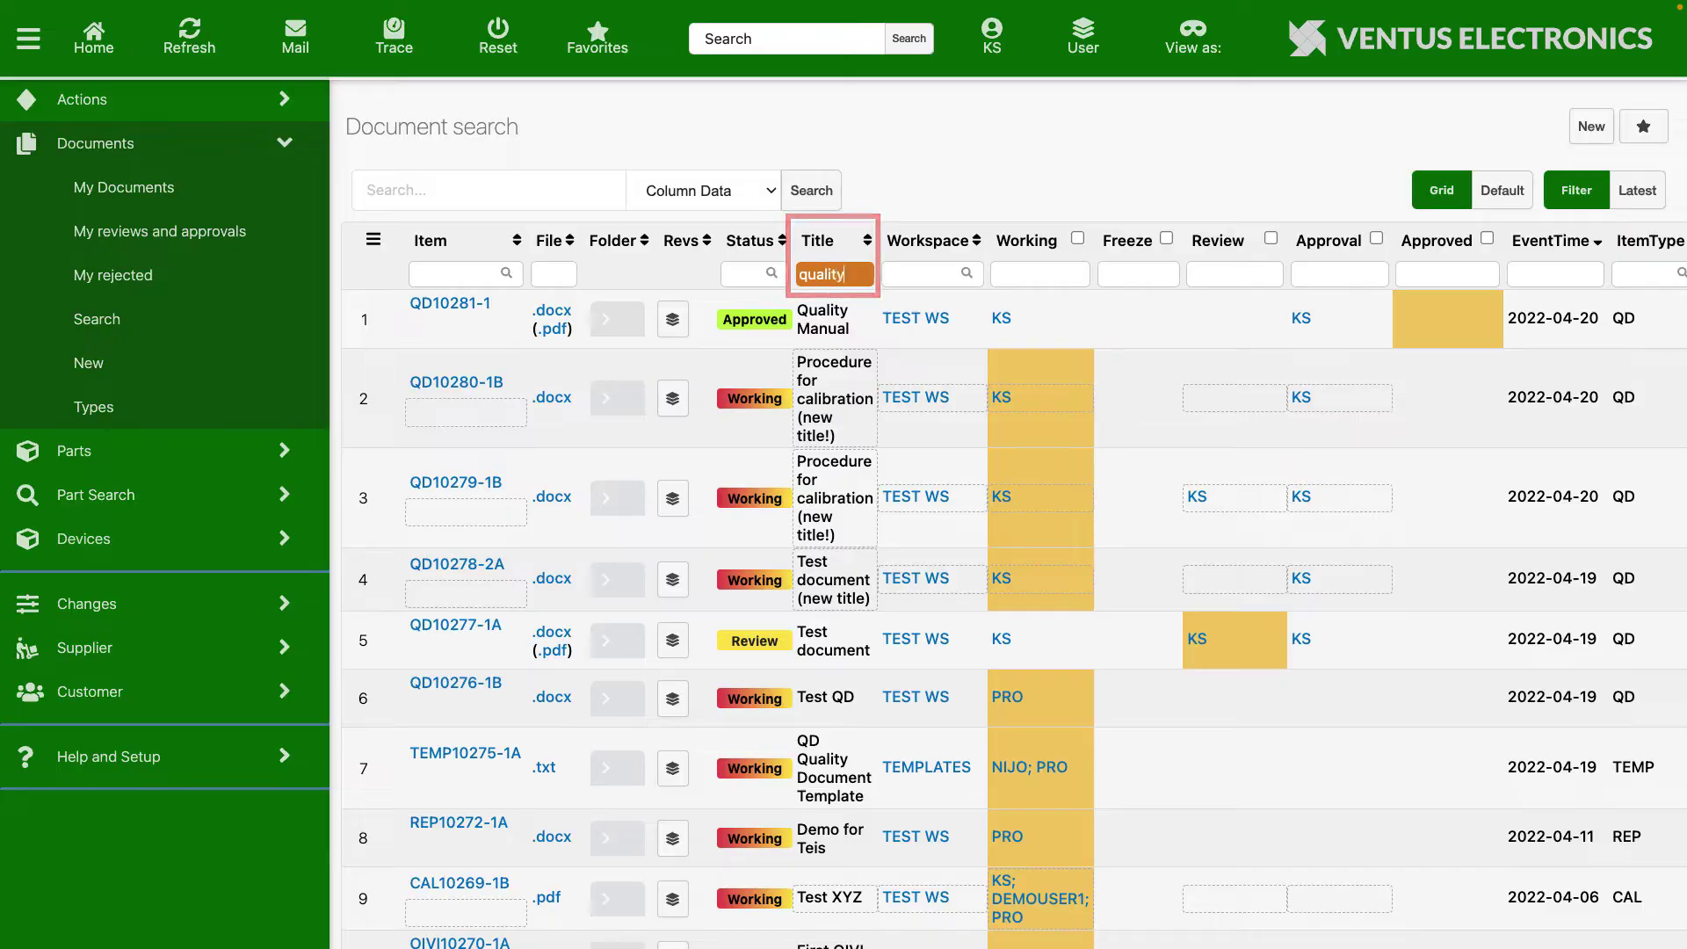
key("Return")
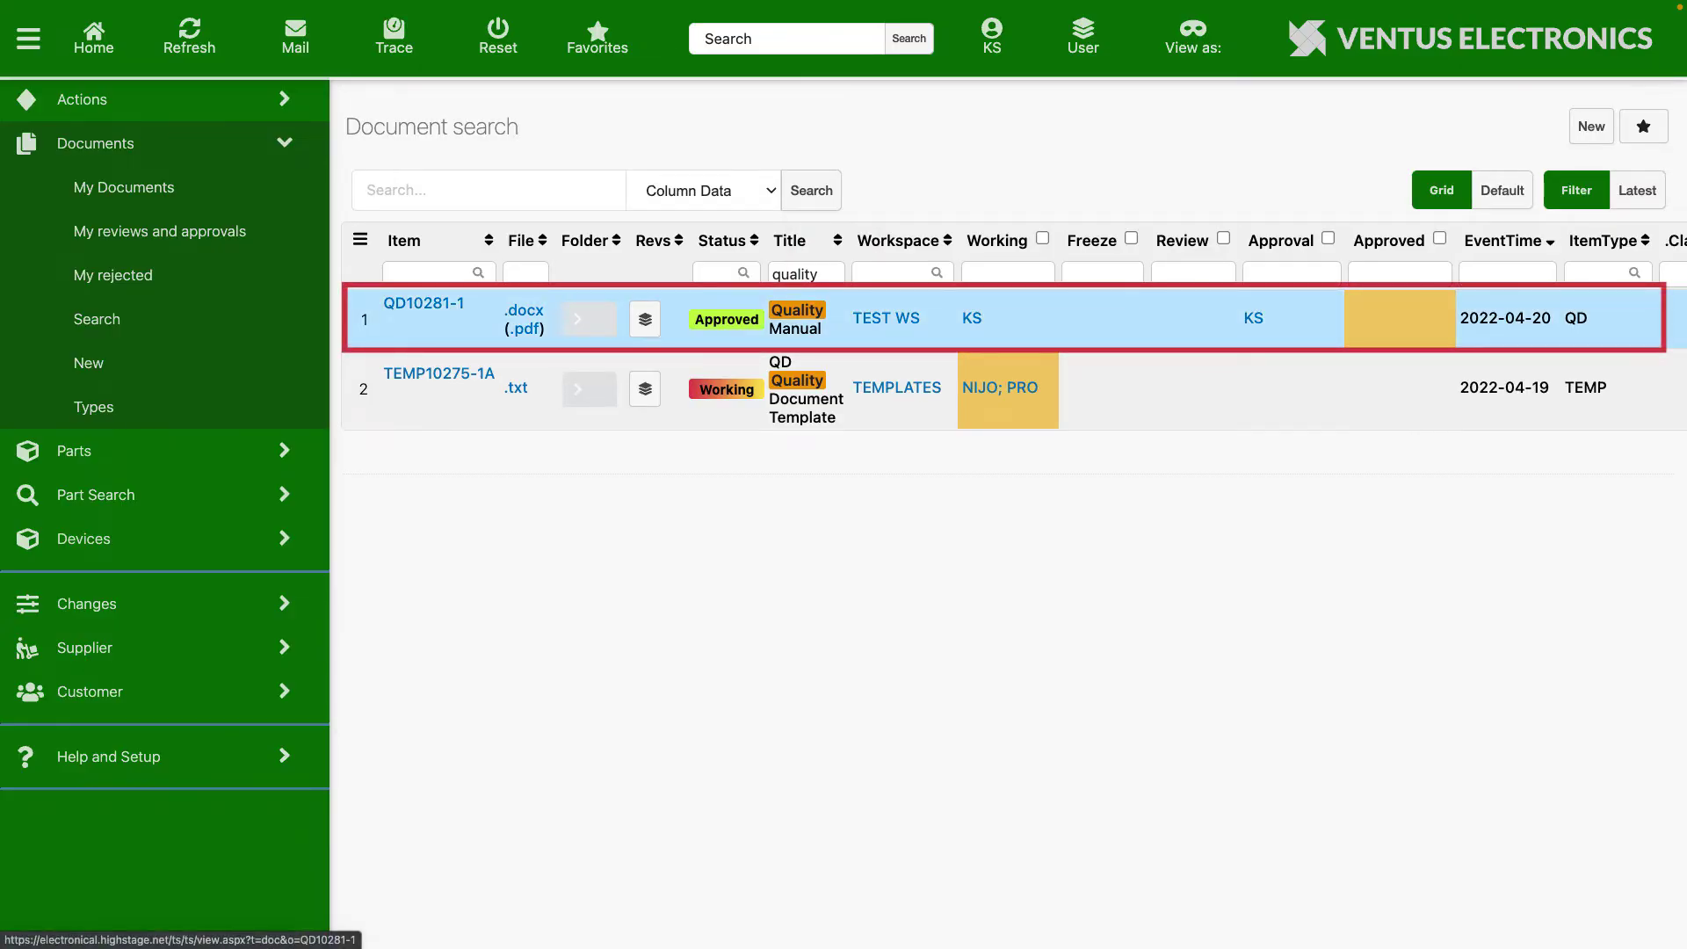
left_click(423, 304)
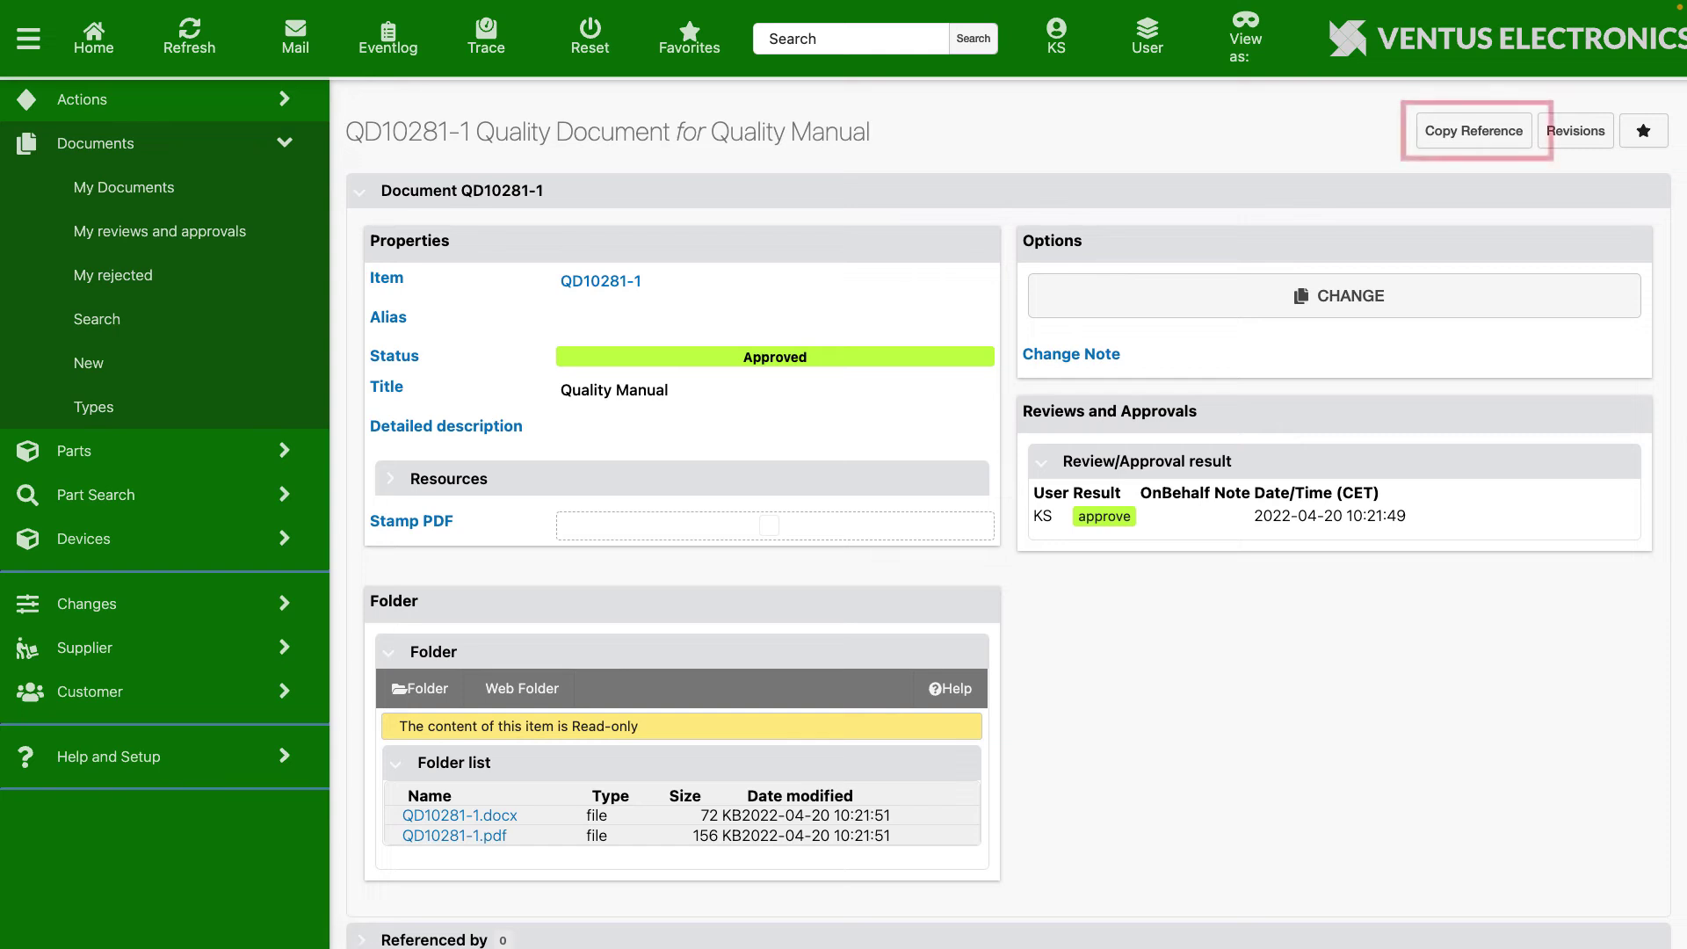
left_click(1475, 131)
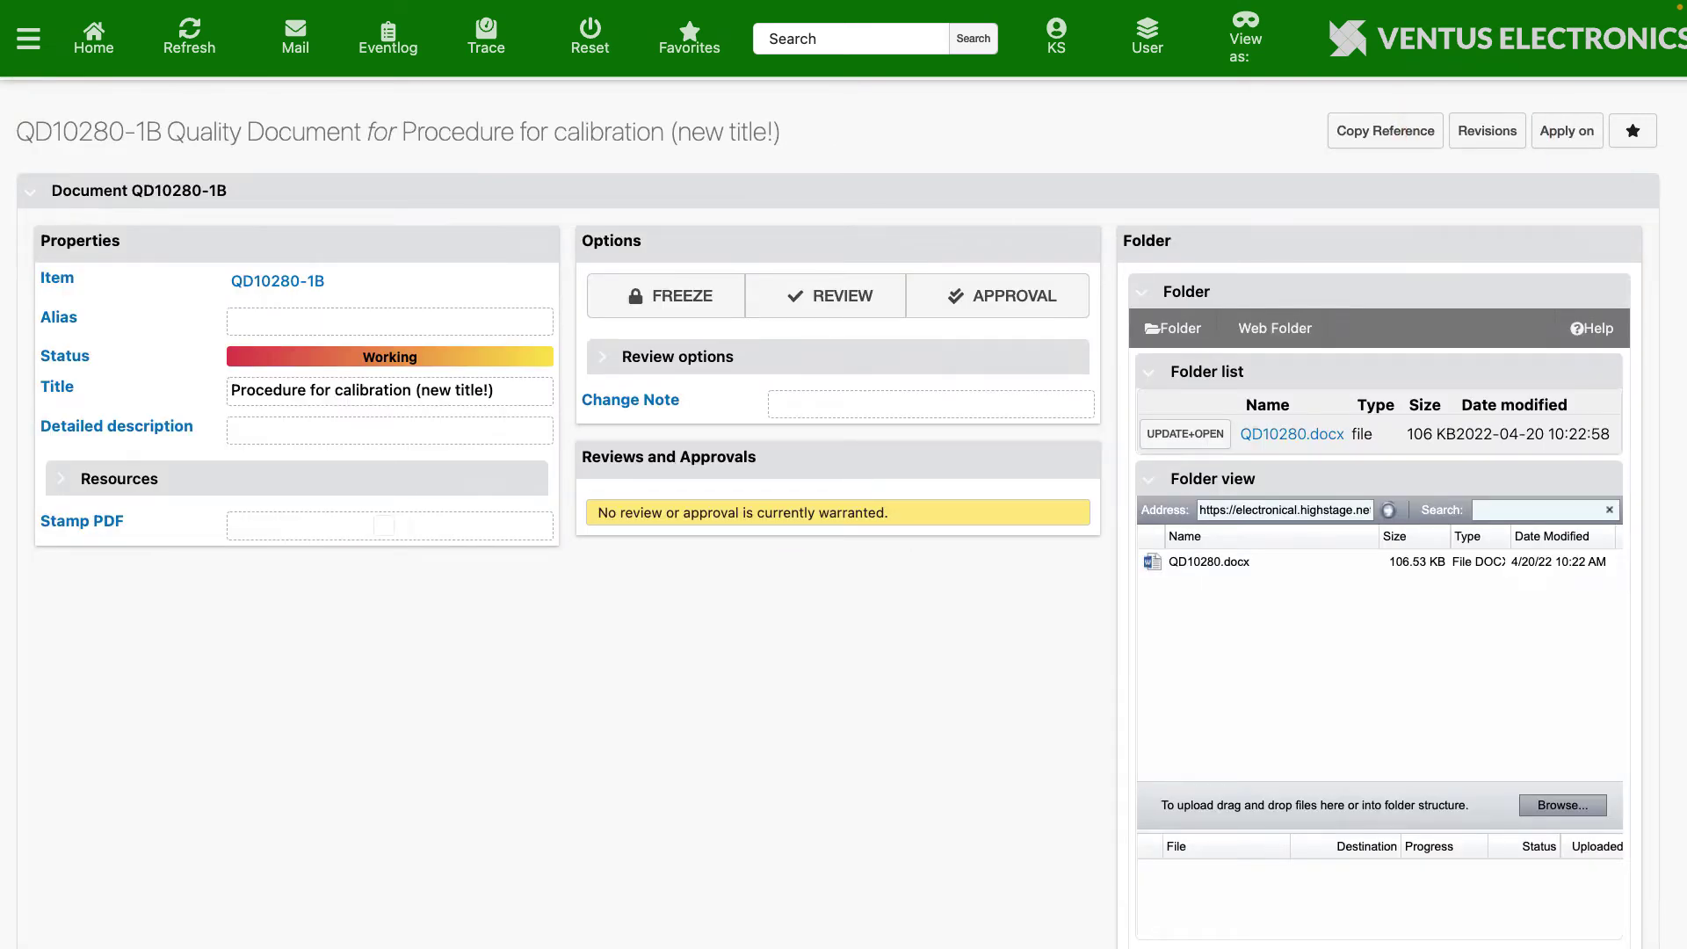
Step: Paste the copied QD10281-1 reference into the references of document QD10280-1B and confirm it
scroll(844, 510, "down", 4)
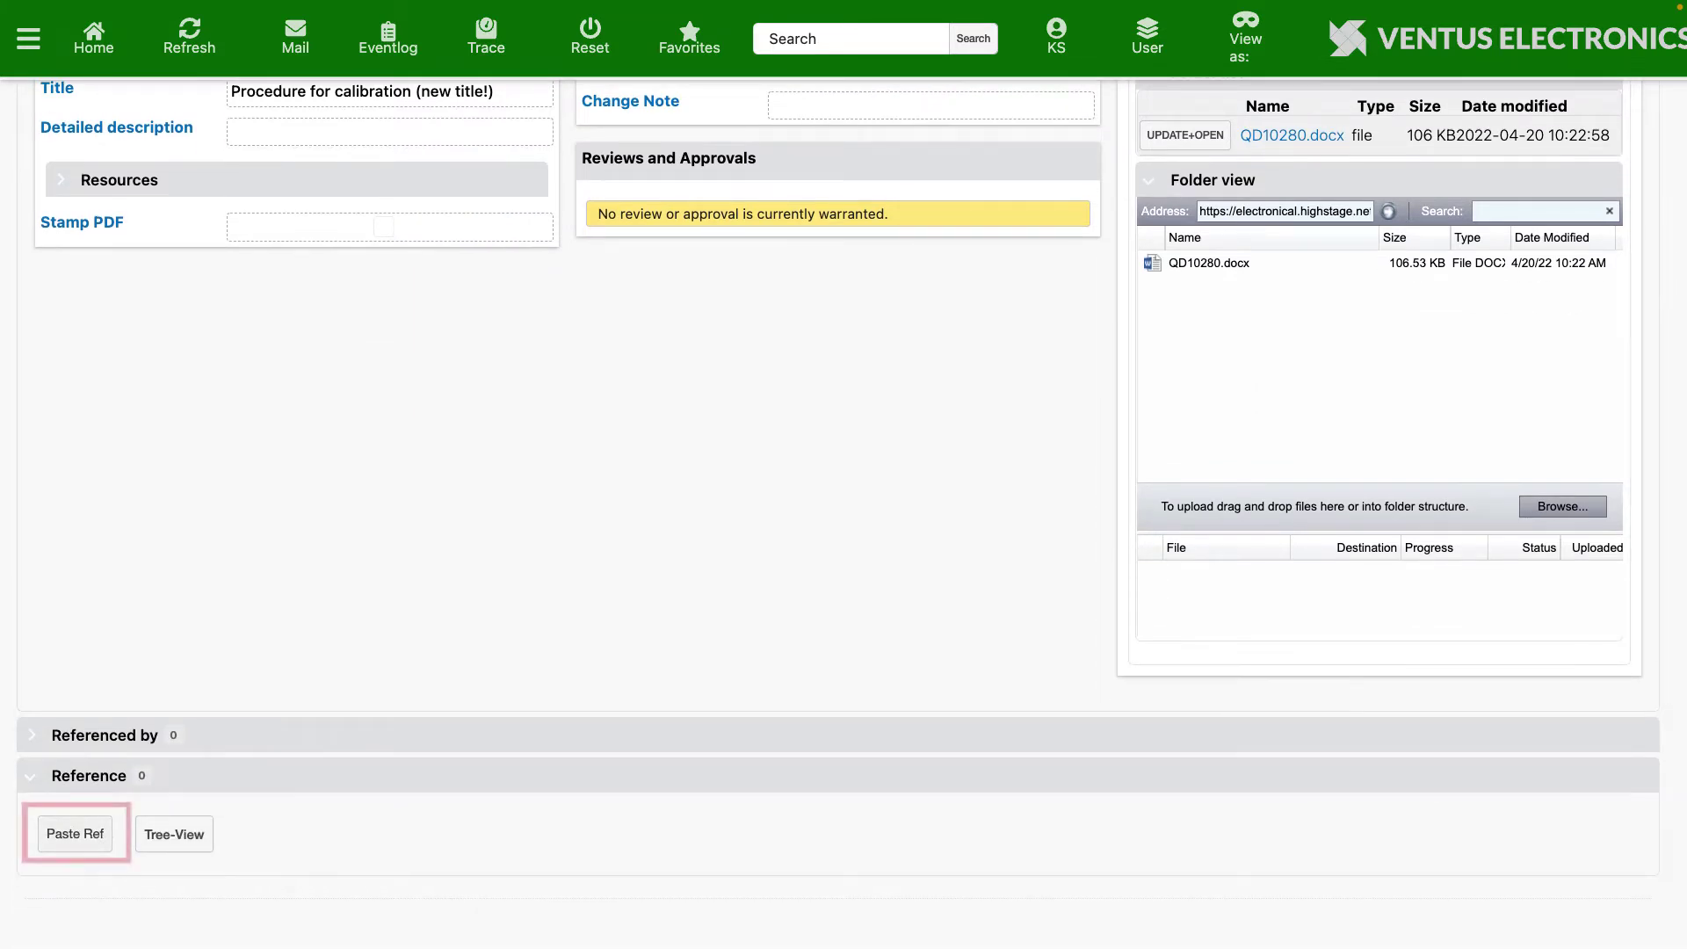
left_click(55, 841)
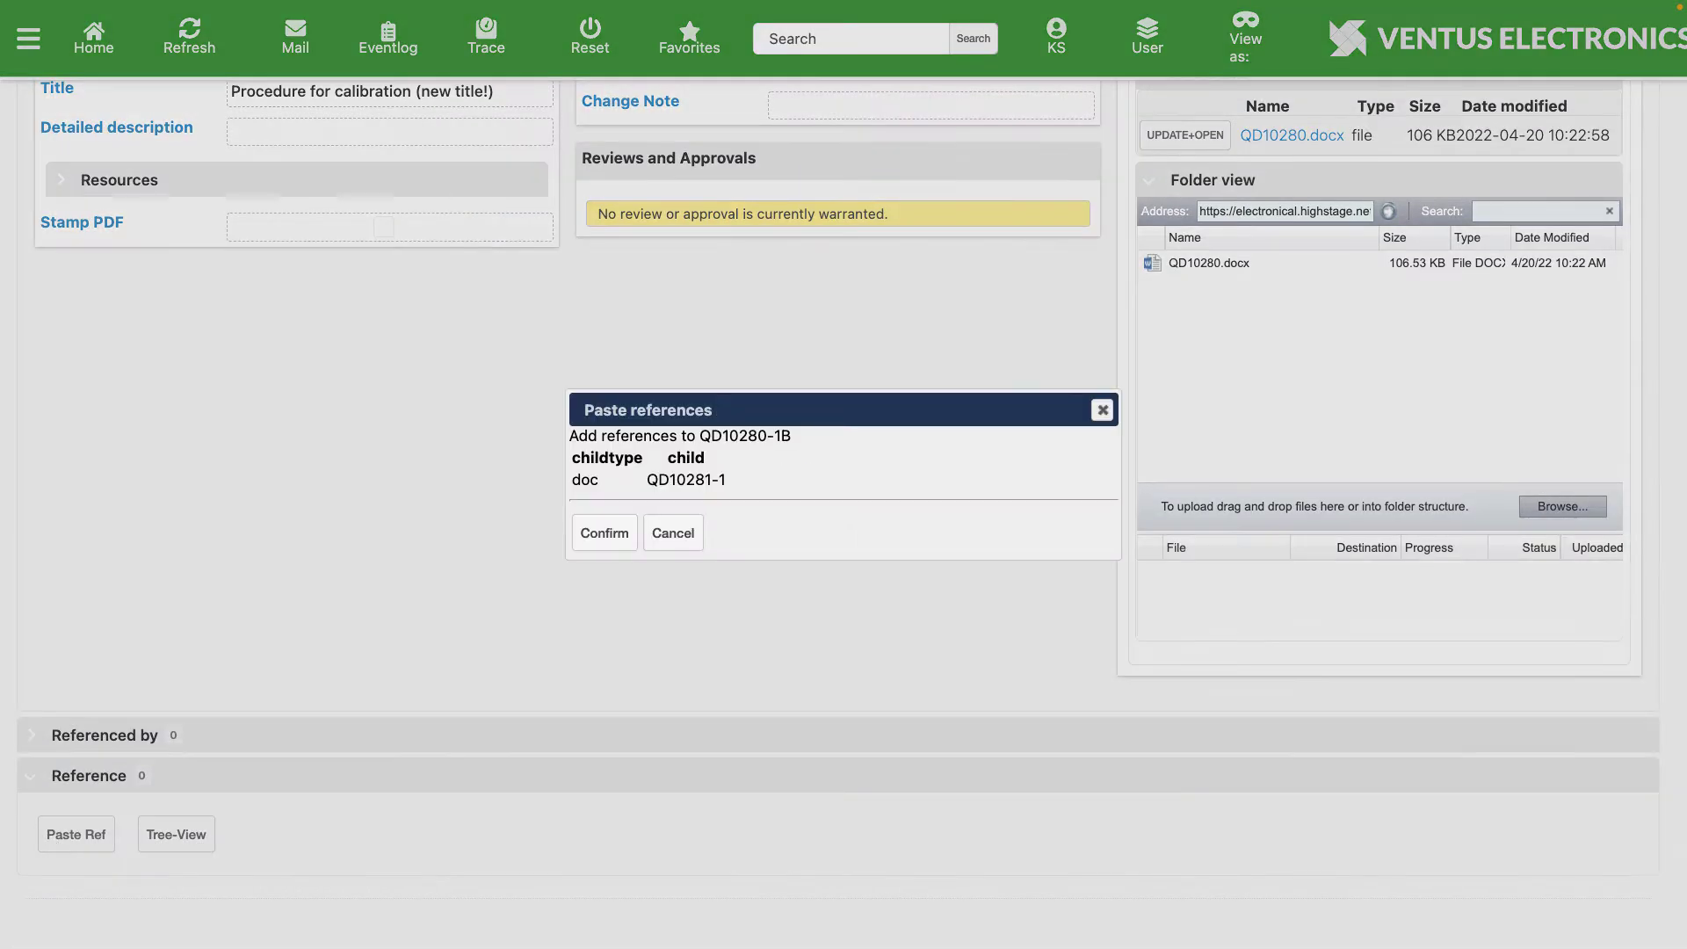
left_click(605, 533)
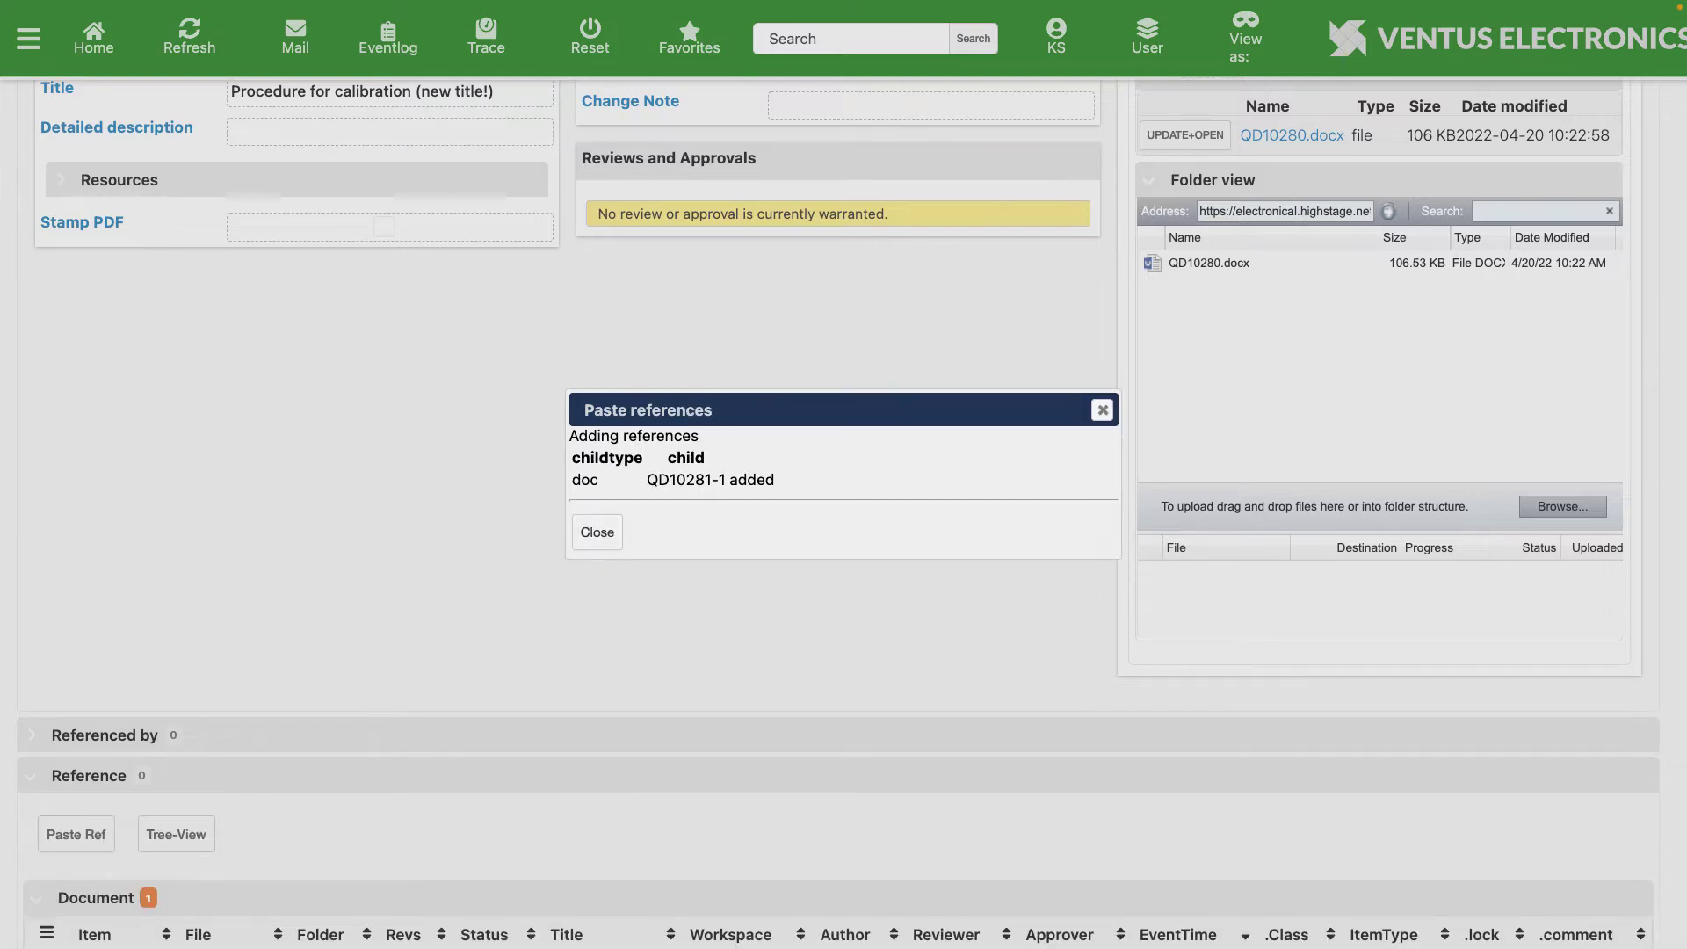
left_click(598, 531)
scroll(844, 493, "down", 10)
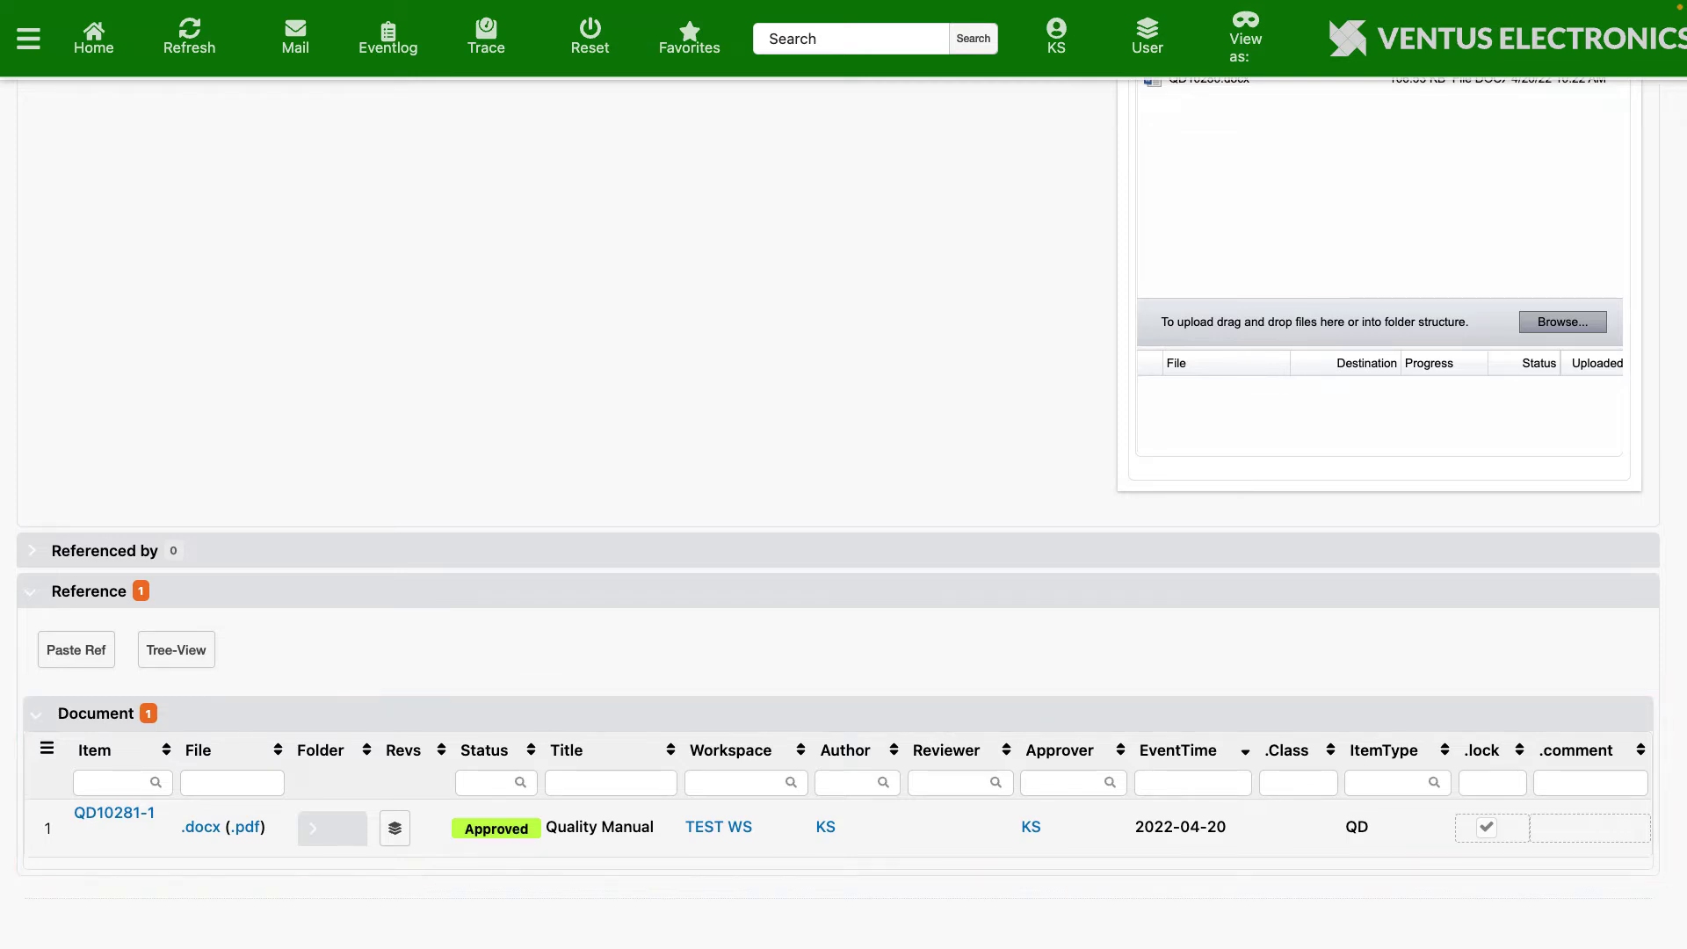
scroll(843, 492, "up", 10)
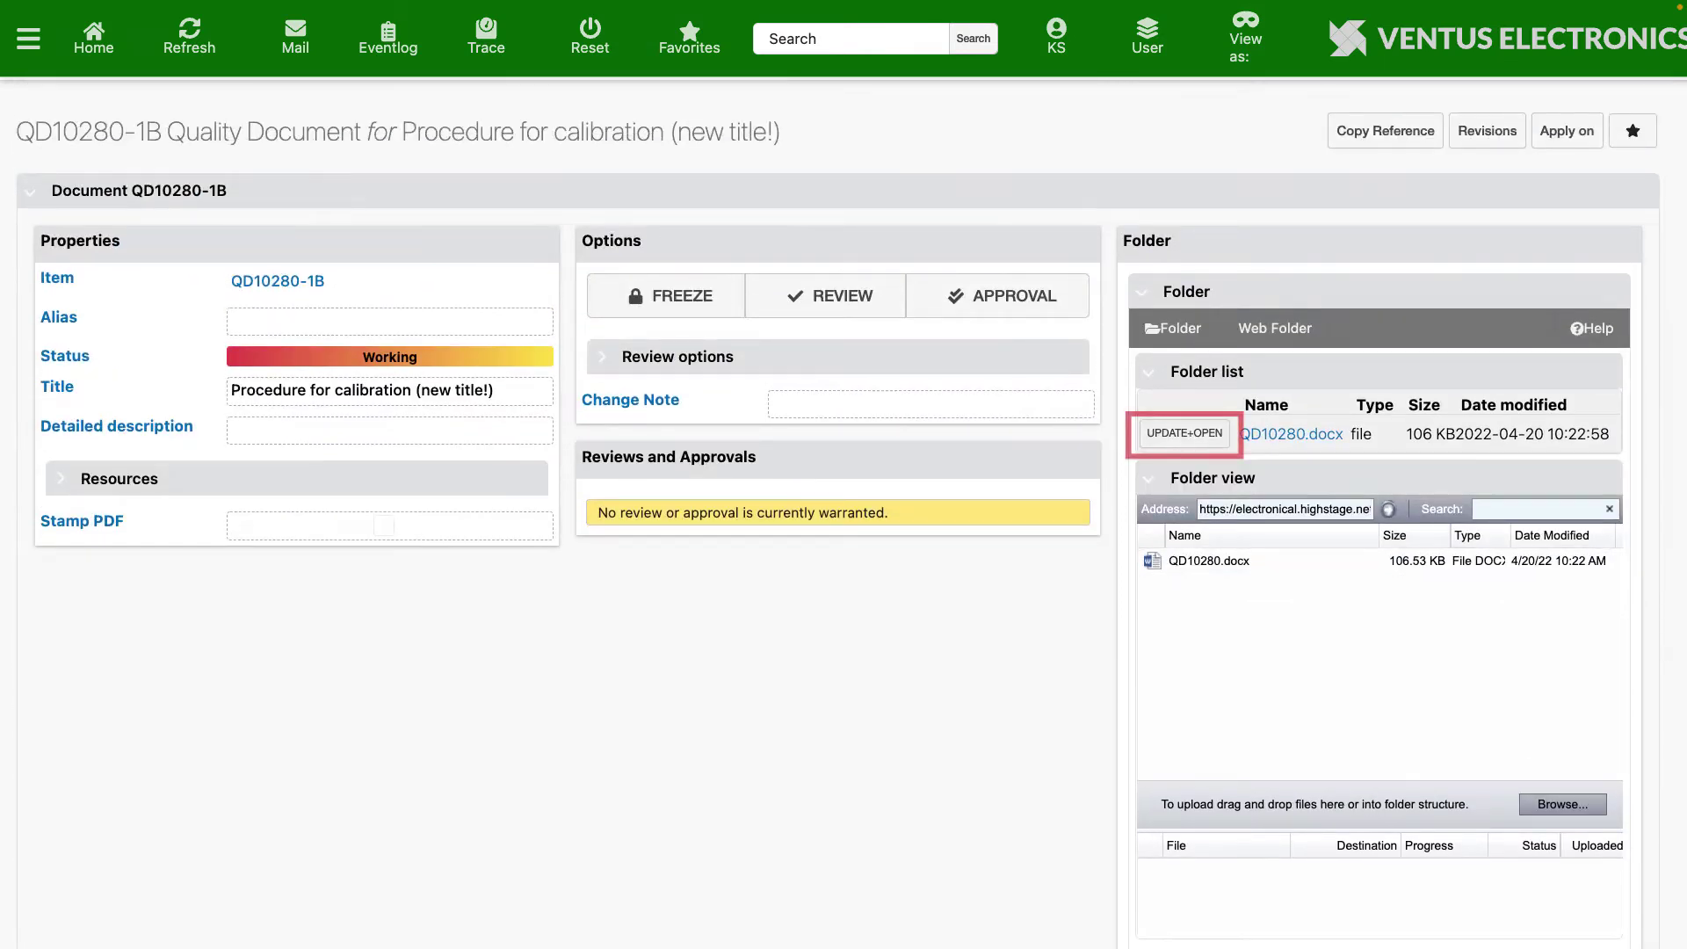
Step: Update and open QD10280.docx in Word, and check the title, headers and reference list through section 15
left_click(1200, 437)
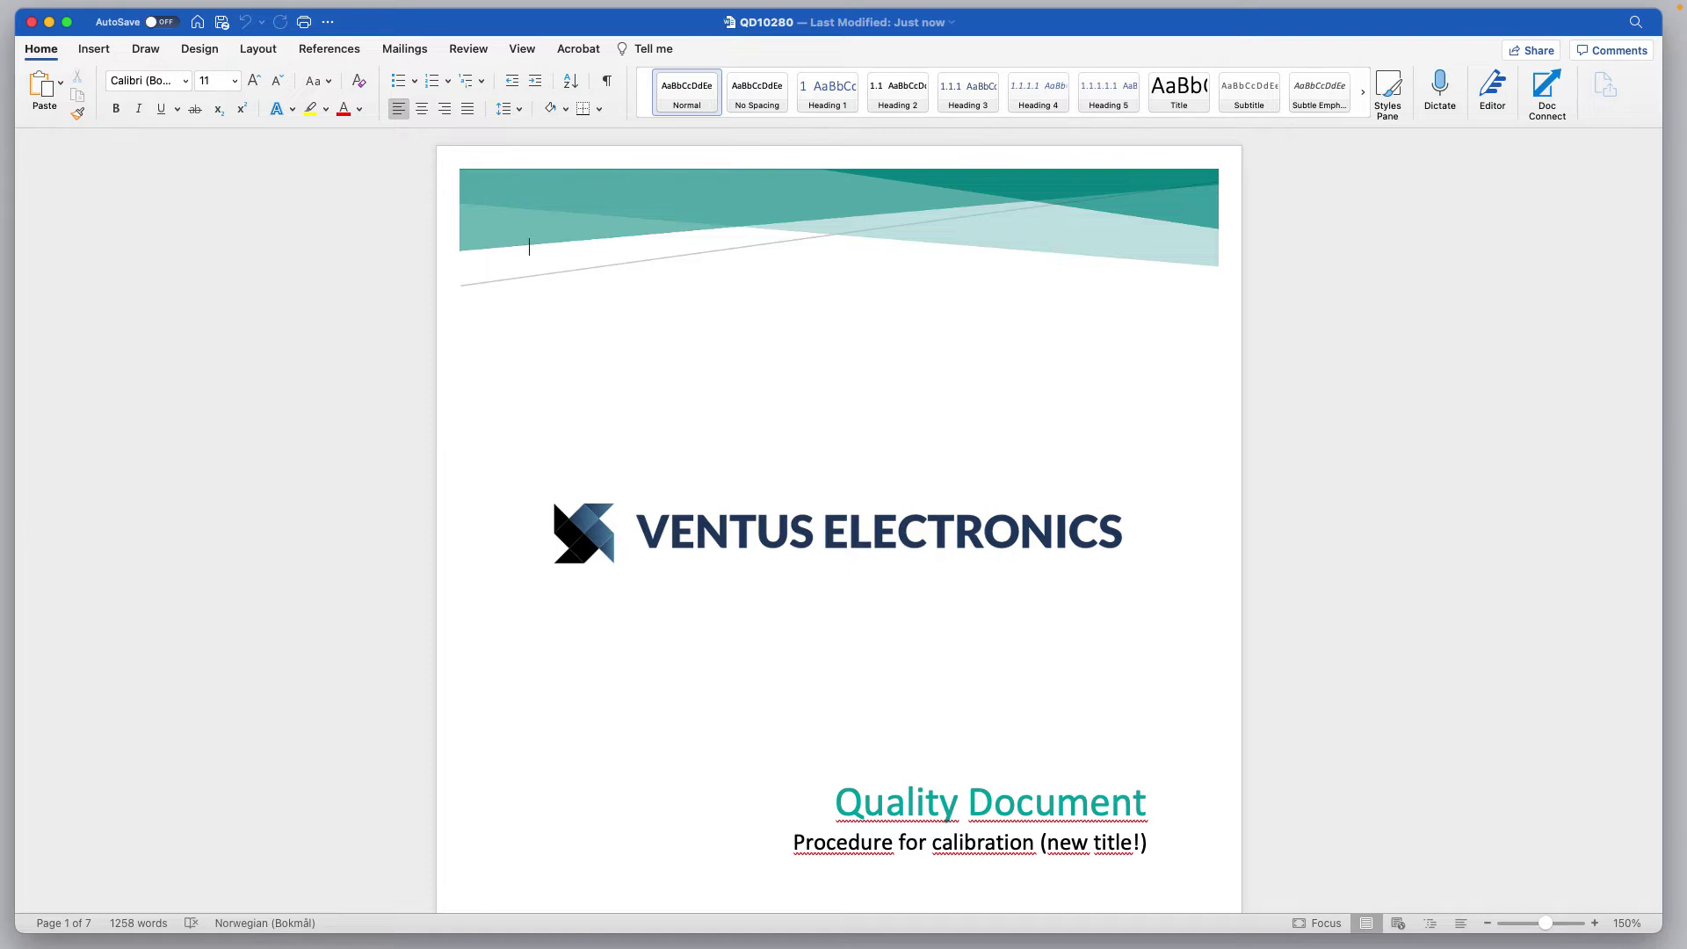
scroll(839, 519, "down", 5)
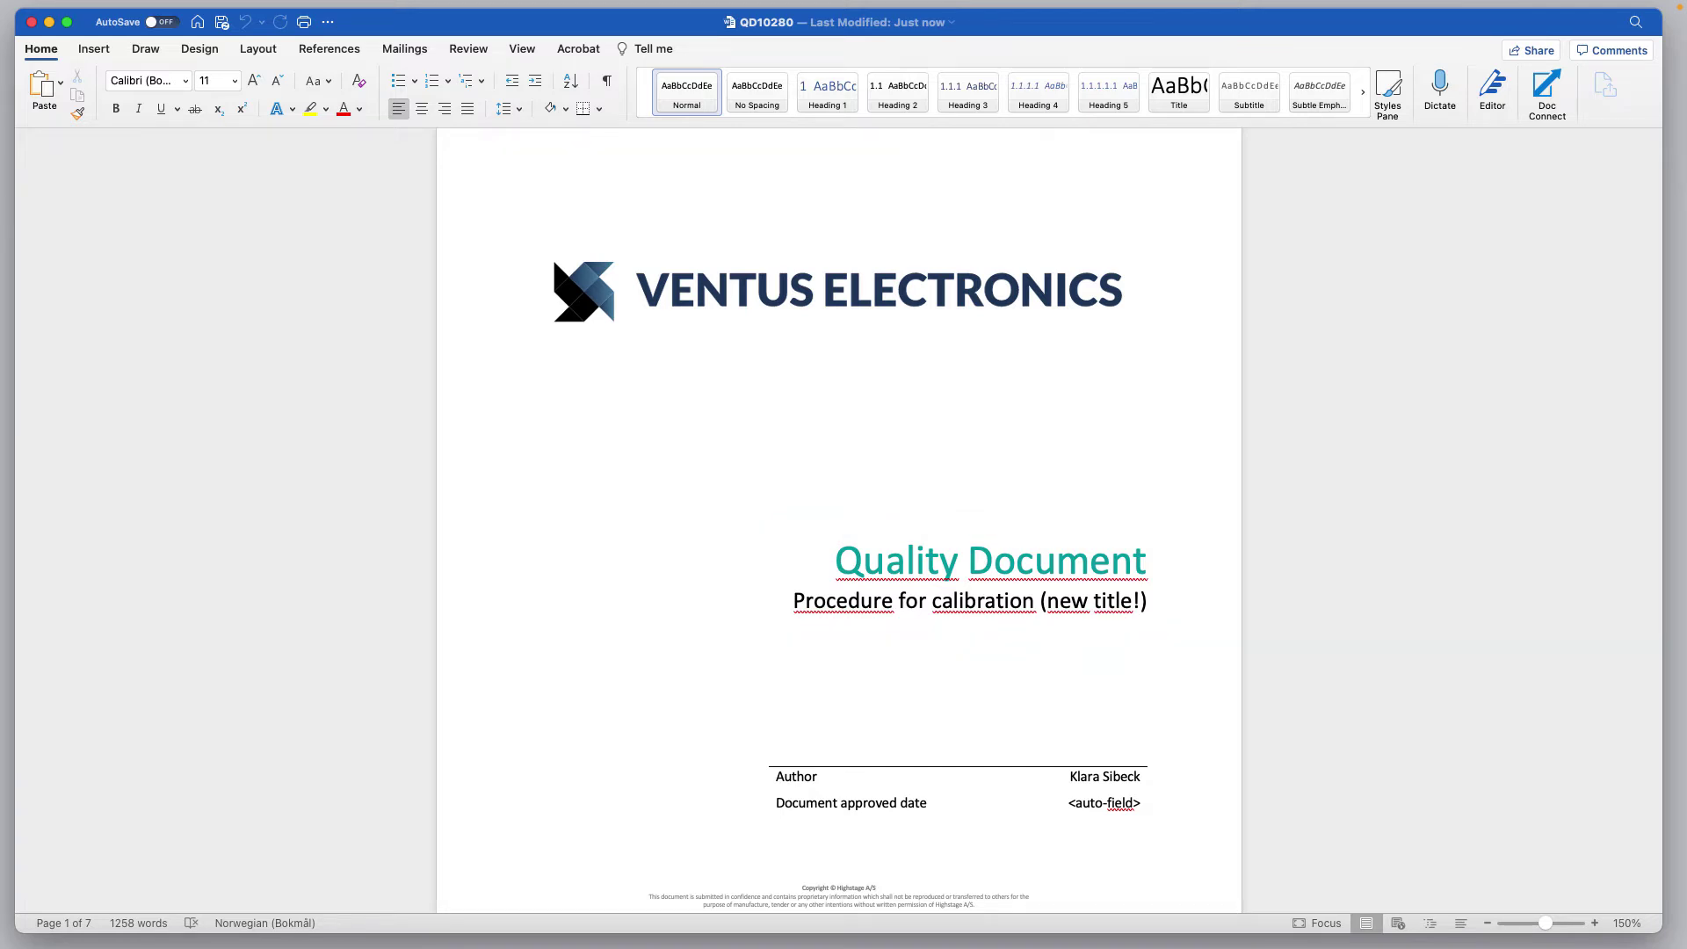
scroll(839, 518, "down", 15)
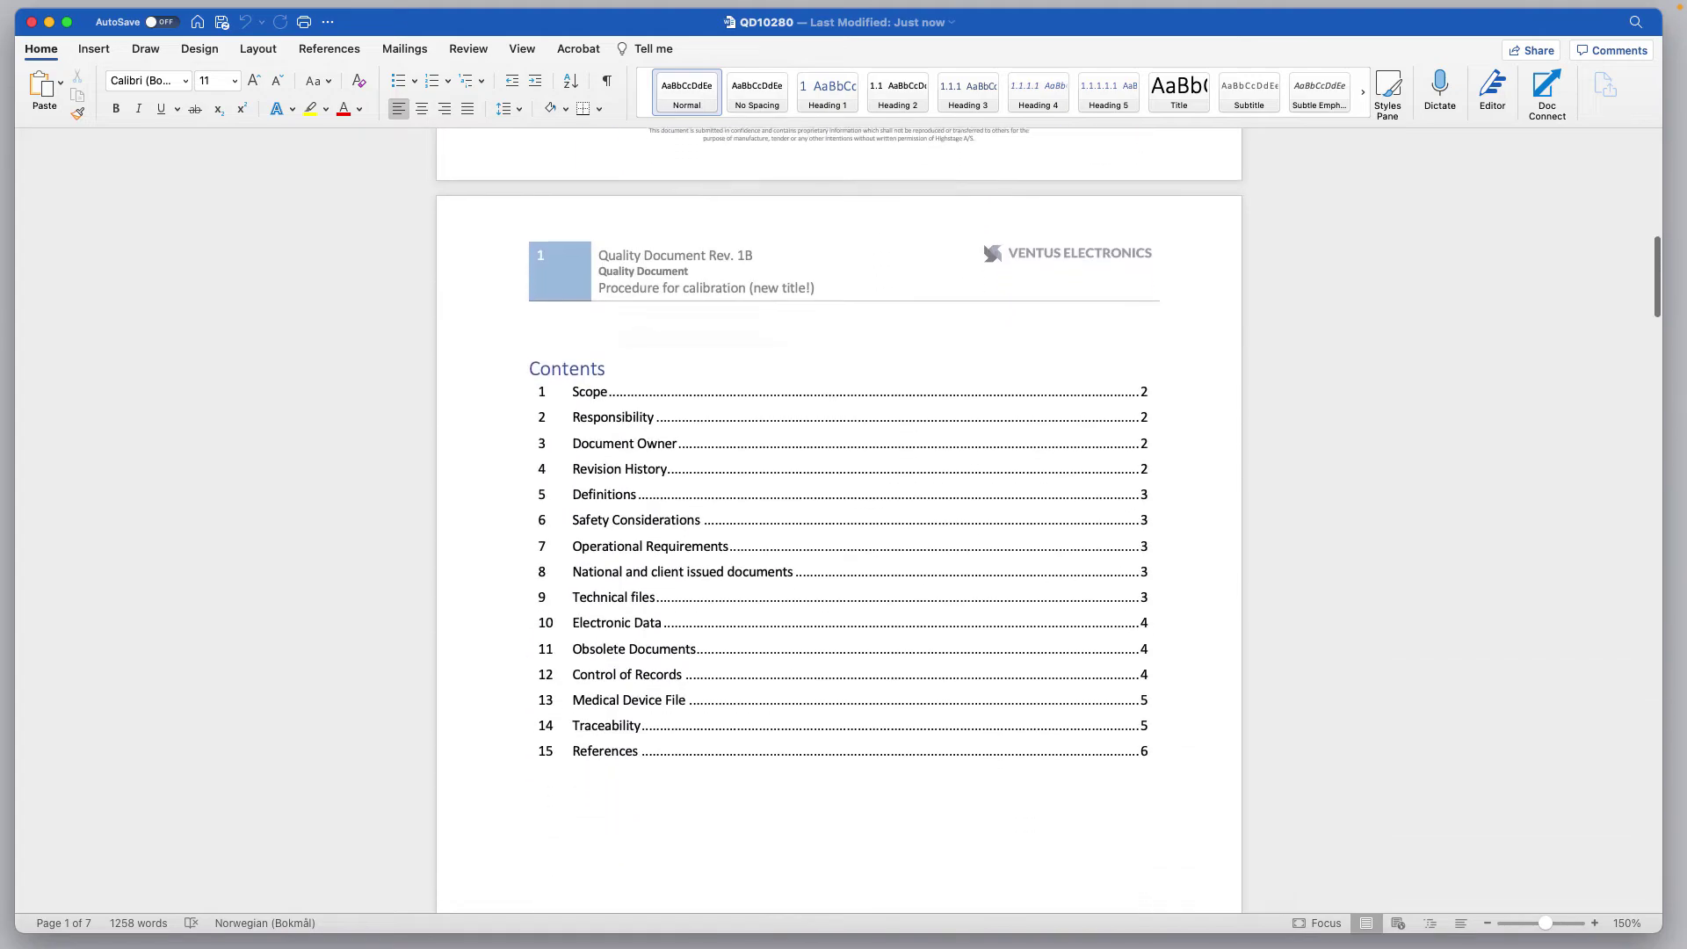
scroll(840, 518, "down", 20)
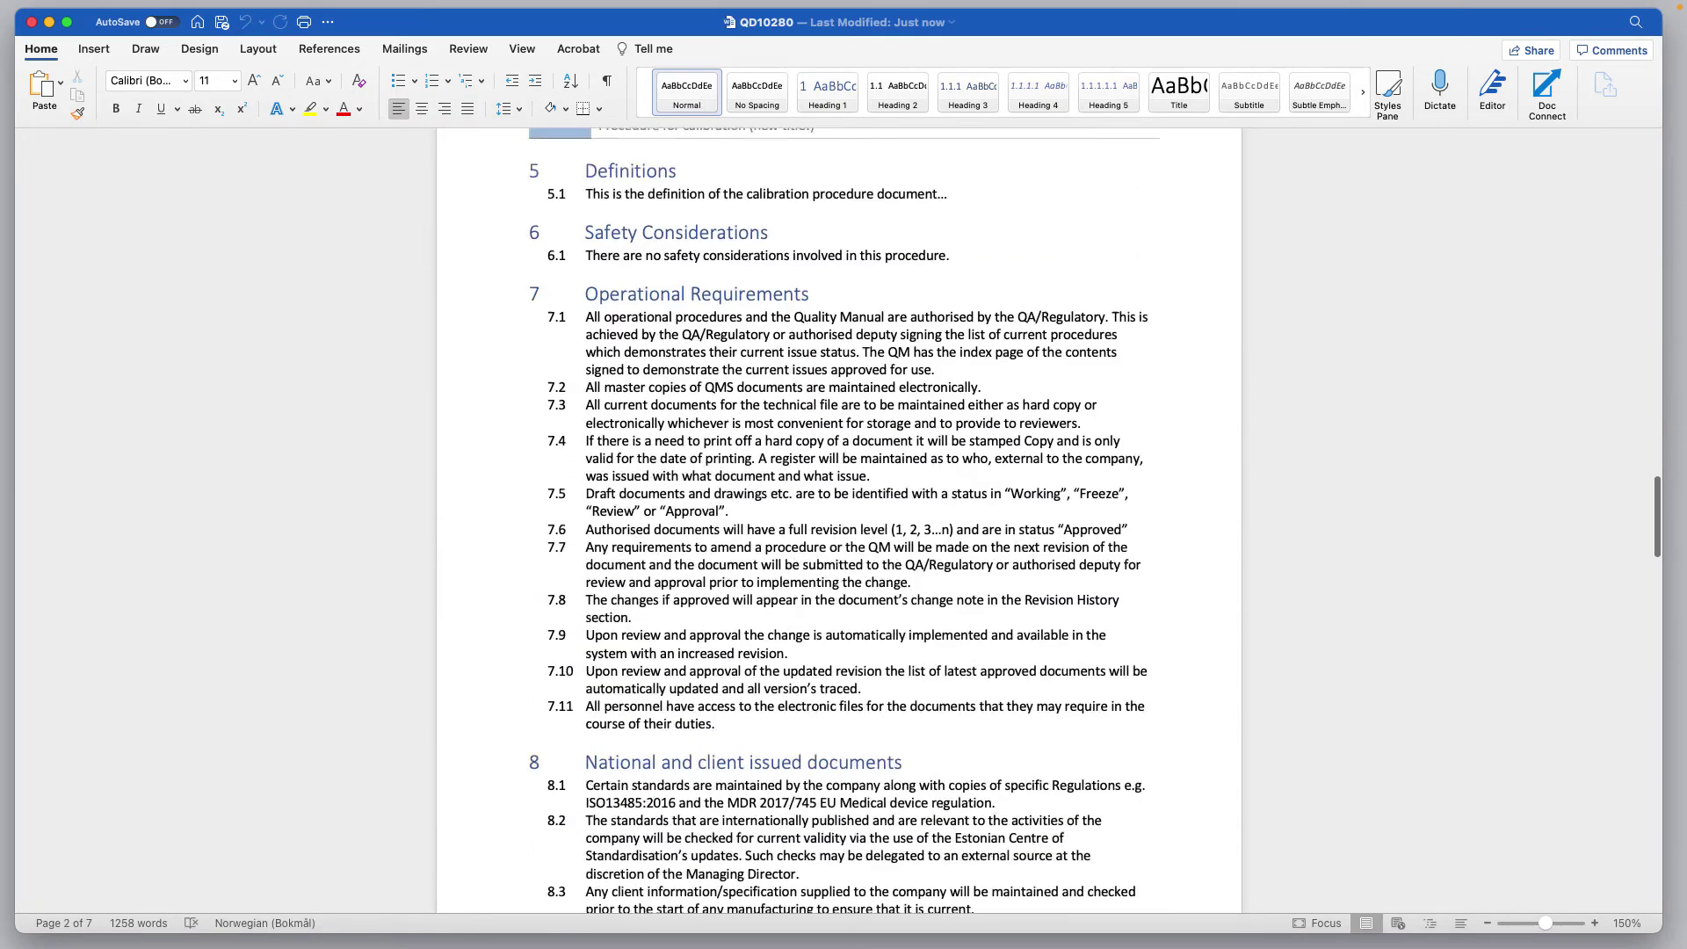
scroll(839, 518, "down", 20)
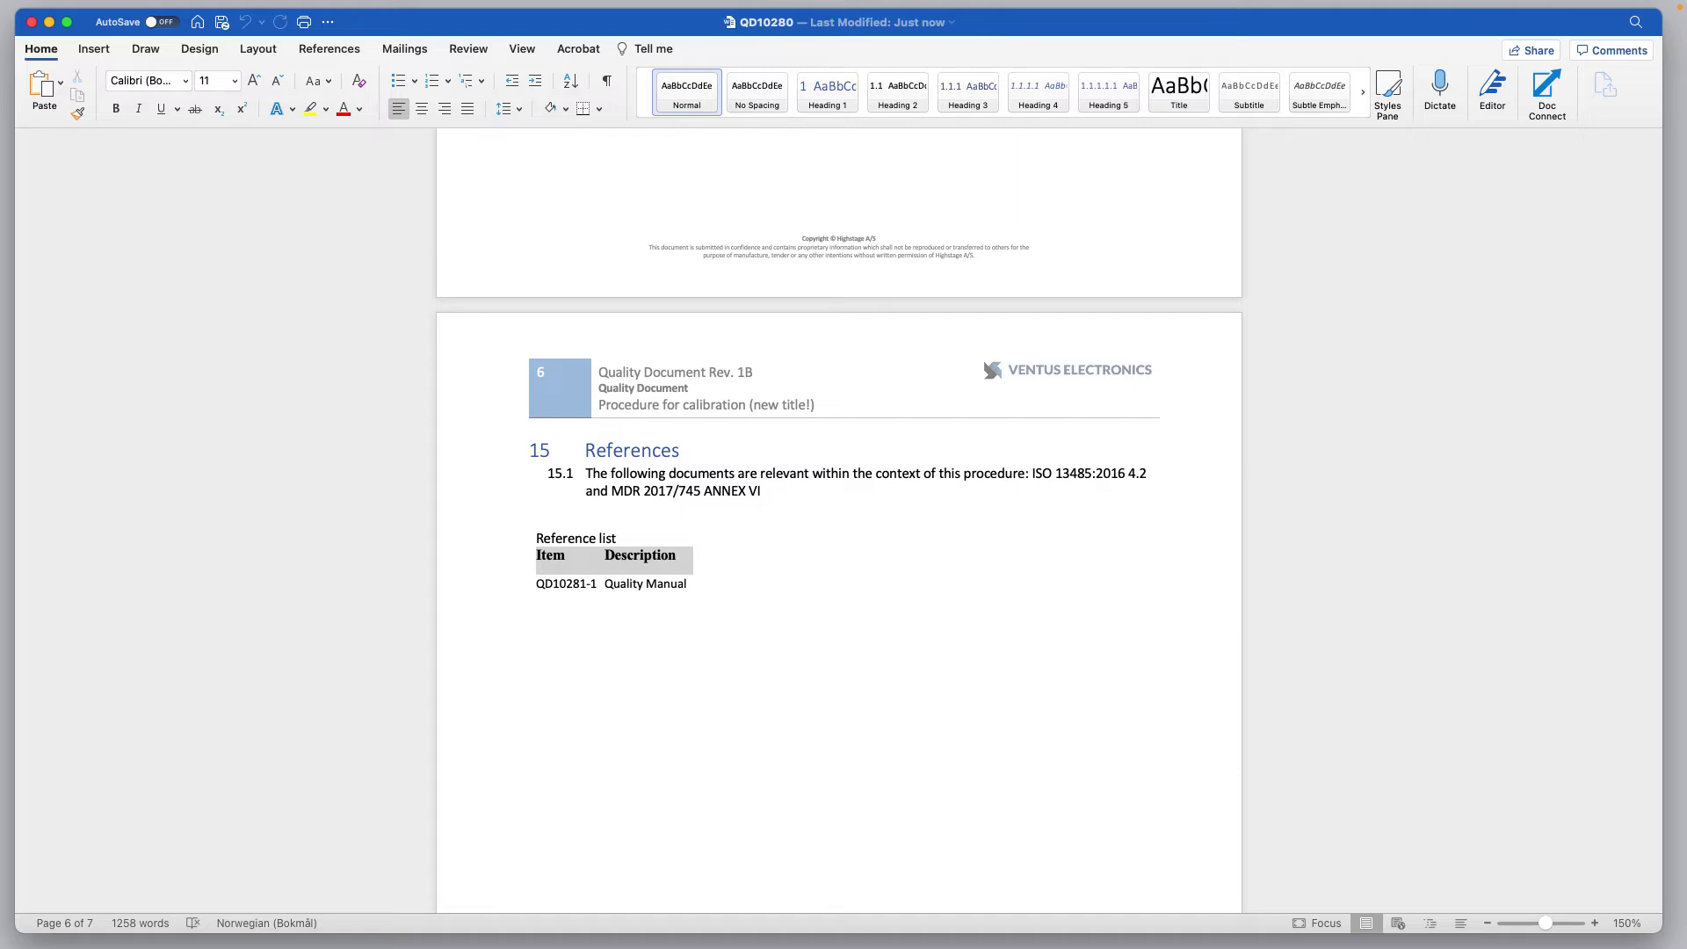
Step: Extend definition 5.1 with the text "with additional information that needs to be added. Go Highstage!"
scroll(839, 520, "up", 20)
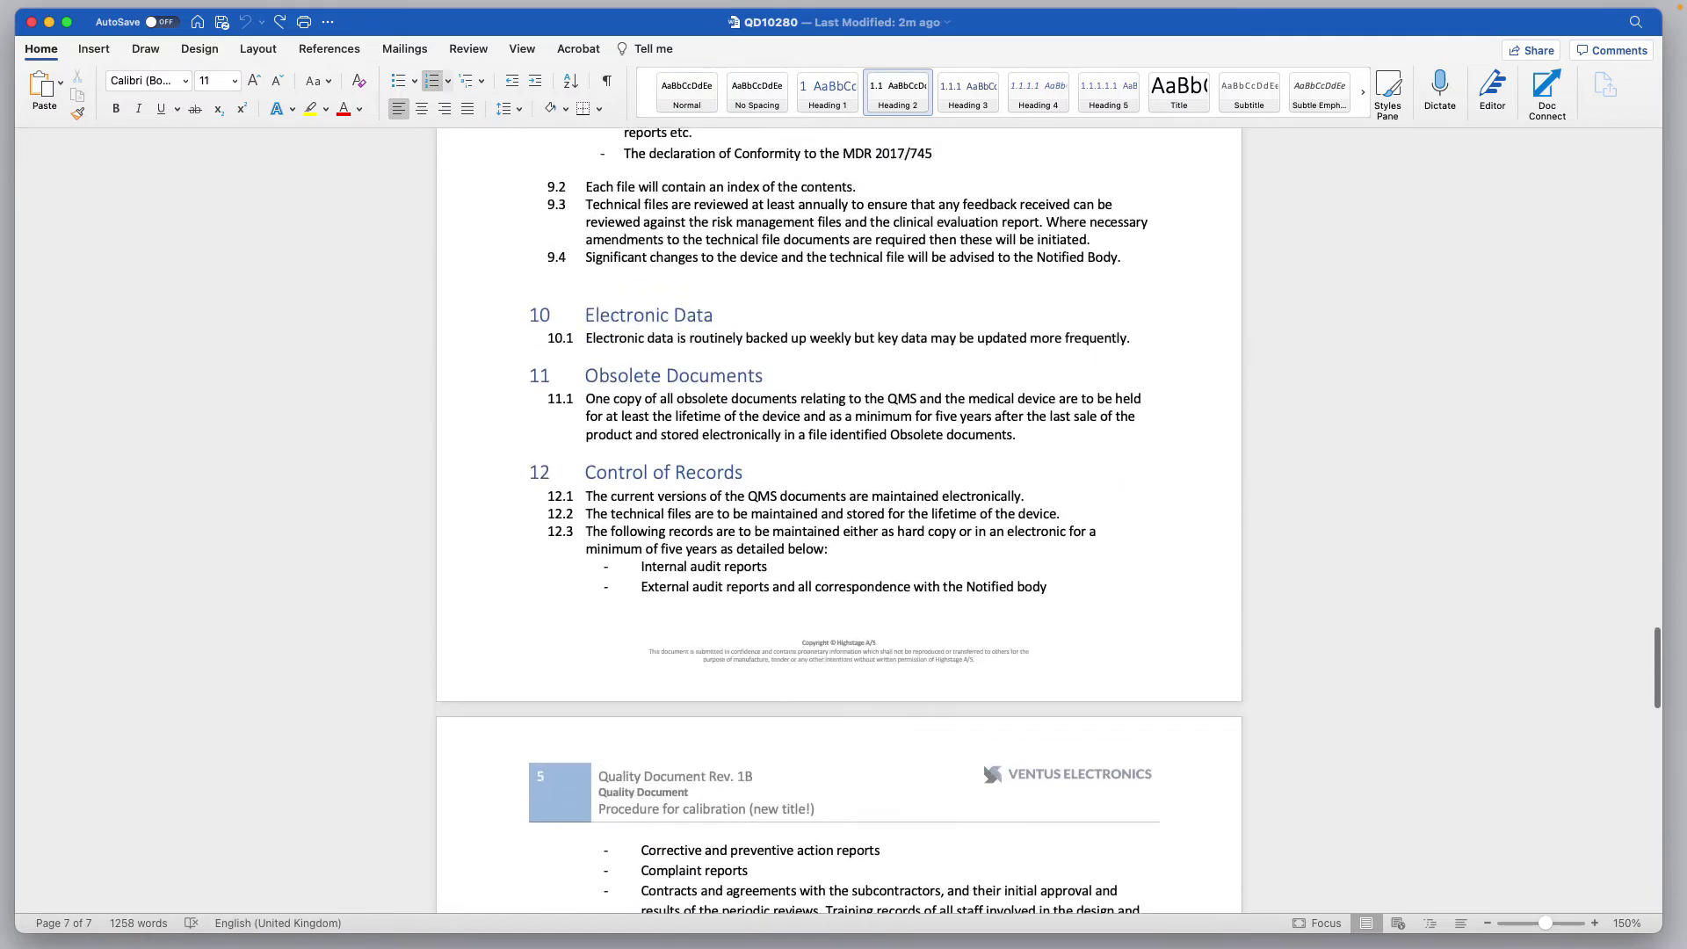
scroll(839, 521, "up", 3)
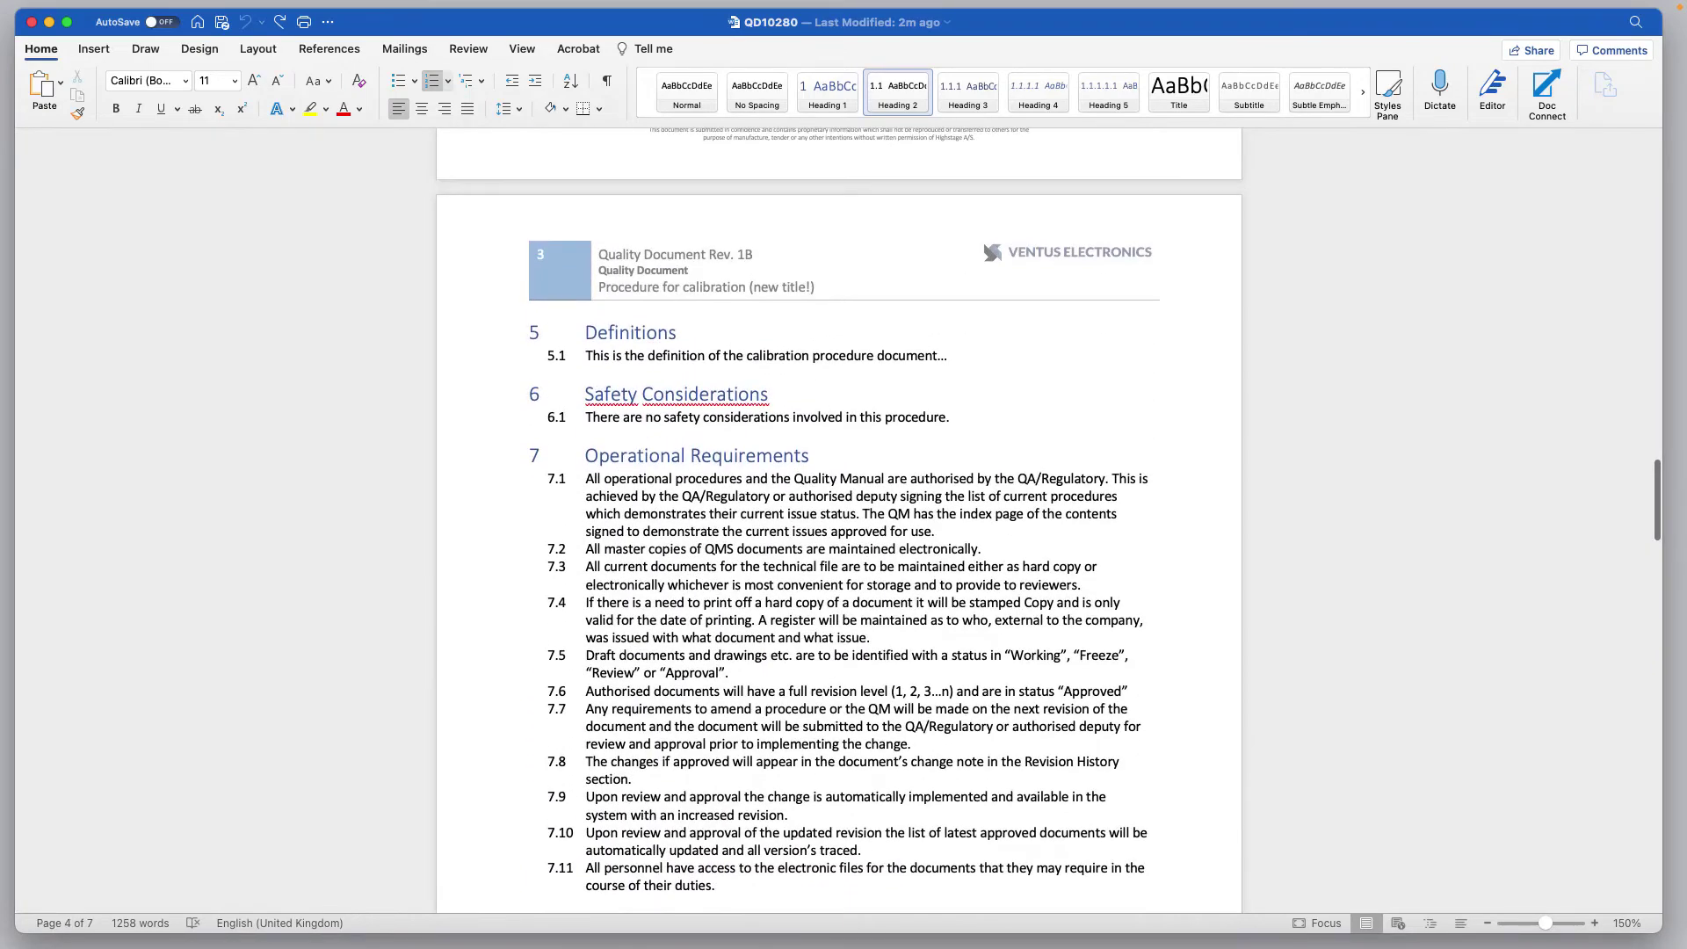
type("with add")
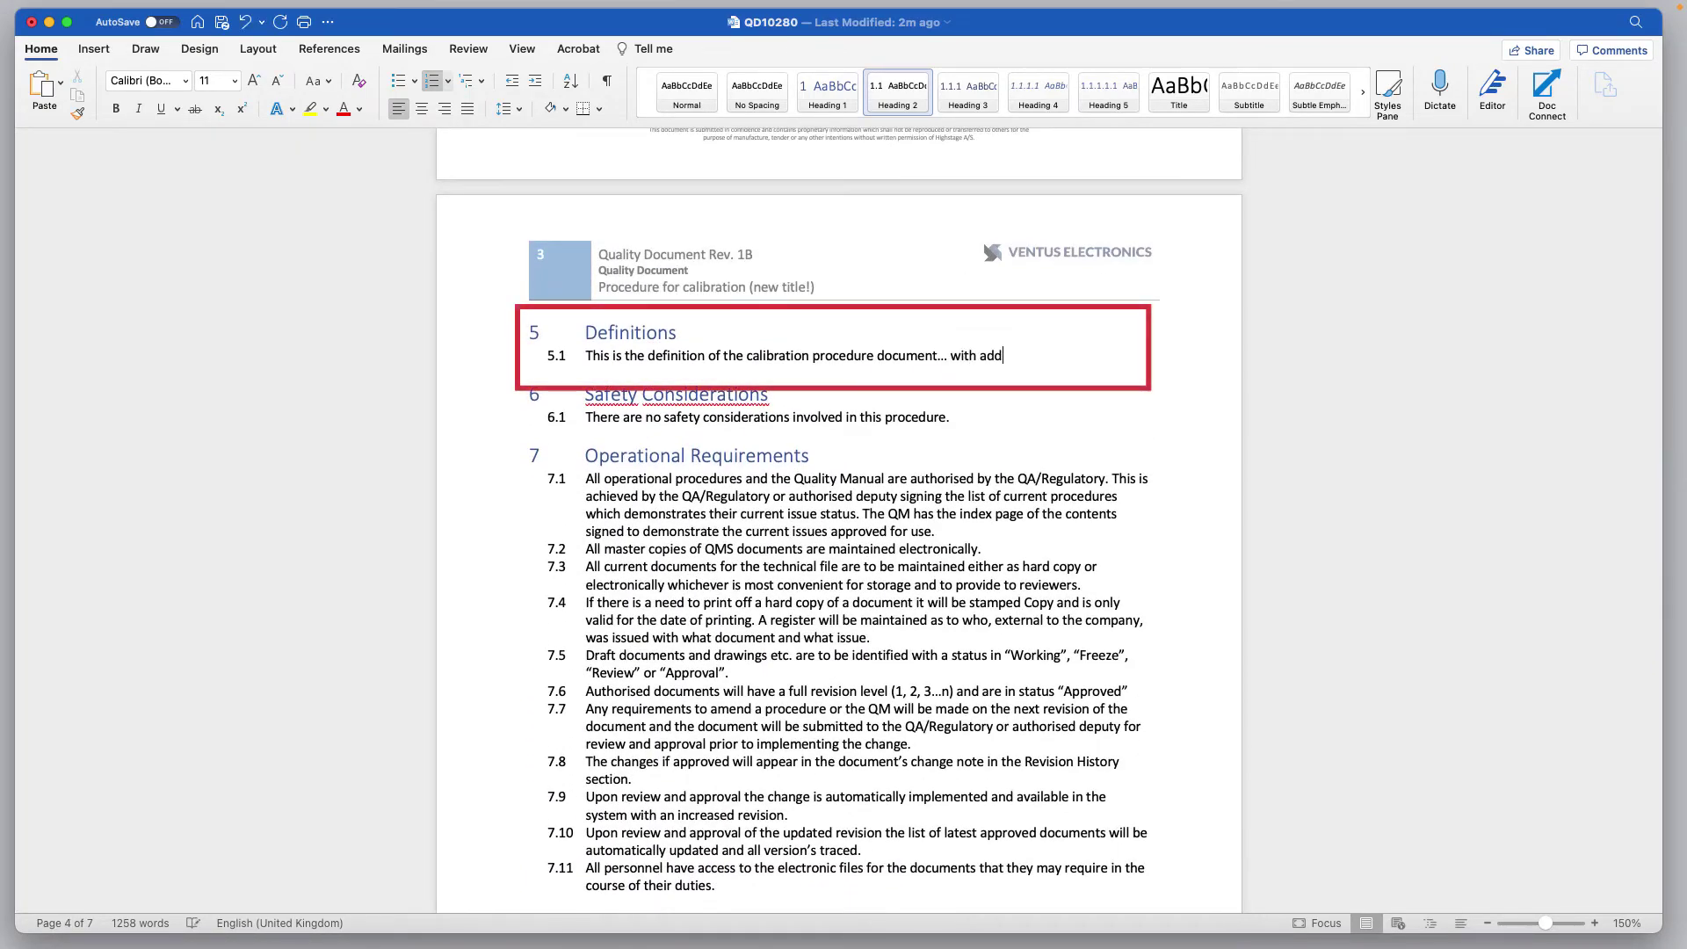
type("itional information that needs to be ad")
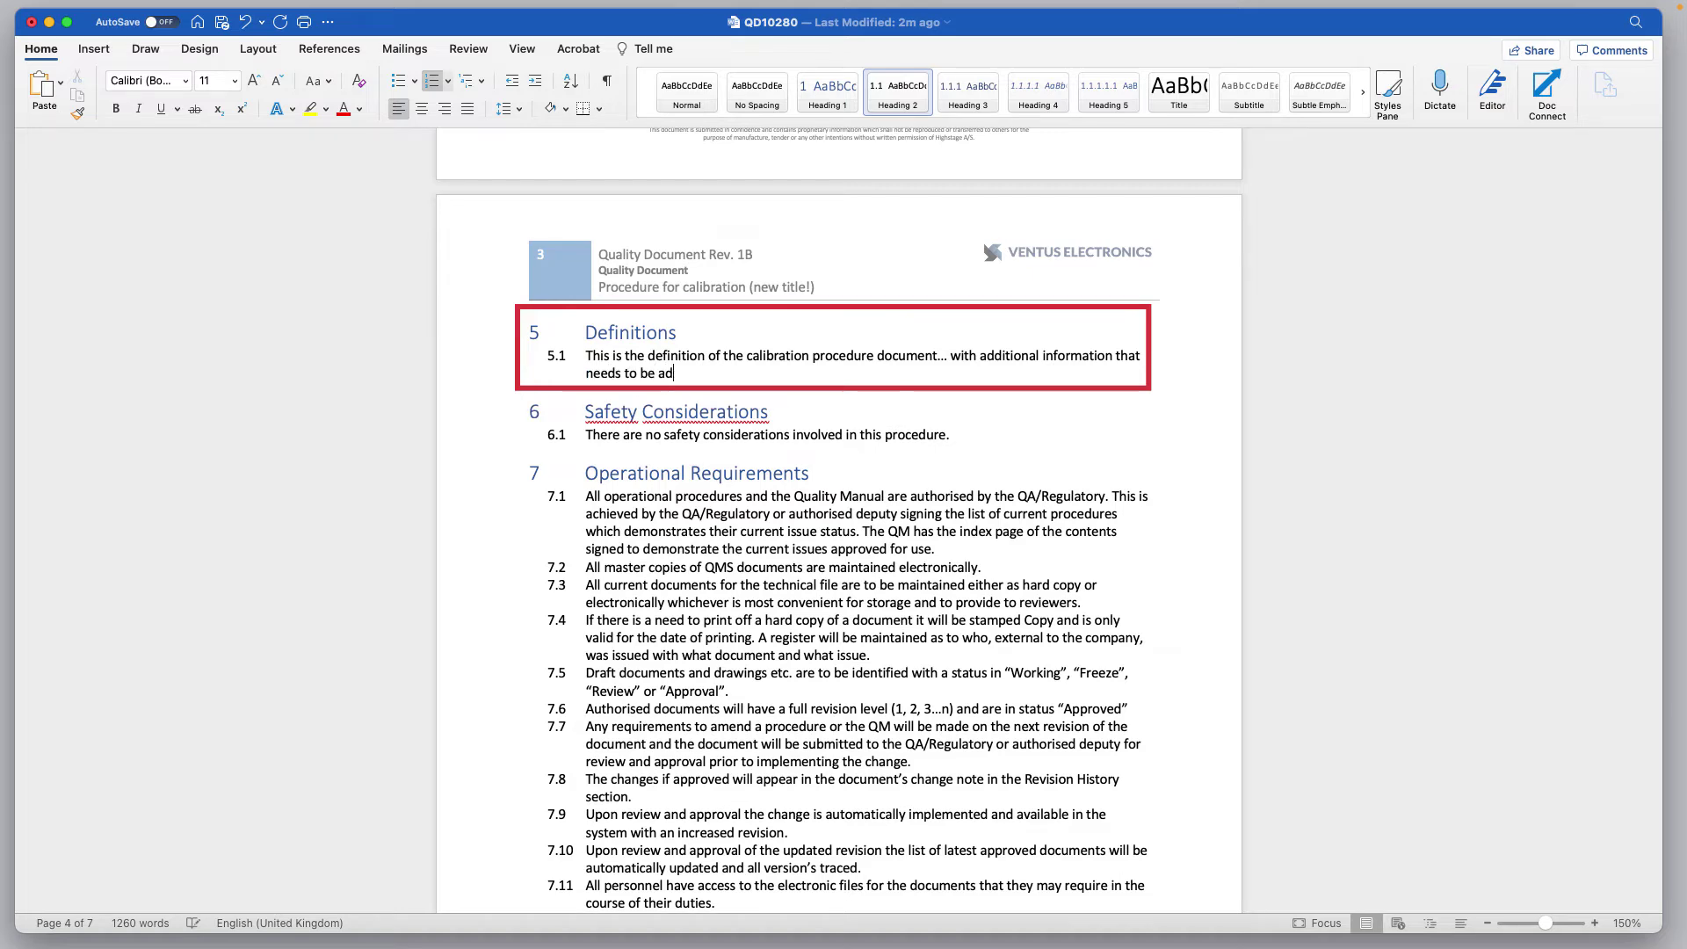
type("ded. Go Highstage!")
Step: Save the edited QD10280 Word document and close it
left_click(104, 10)
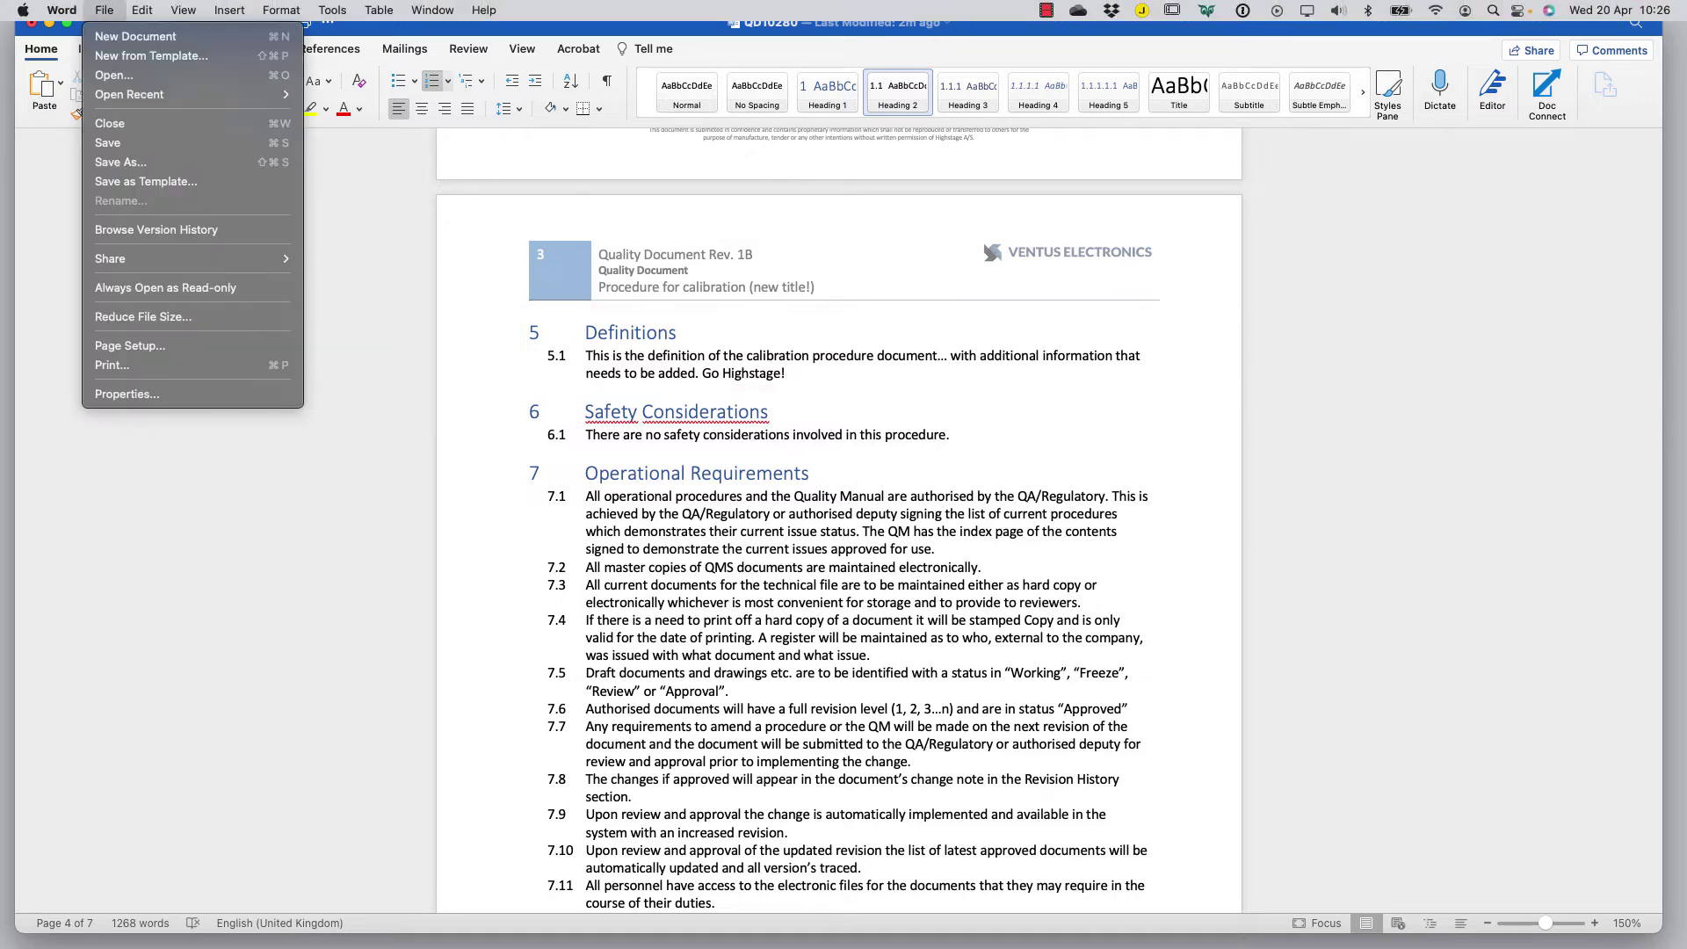
left_click(107, 142)
left_click(104, 10)
left_click(109, 123)
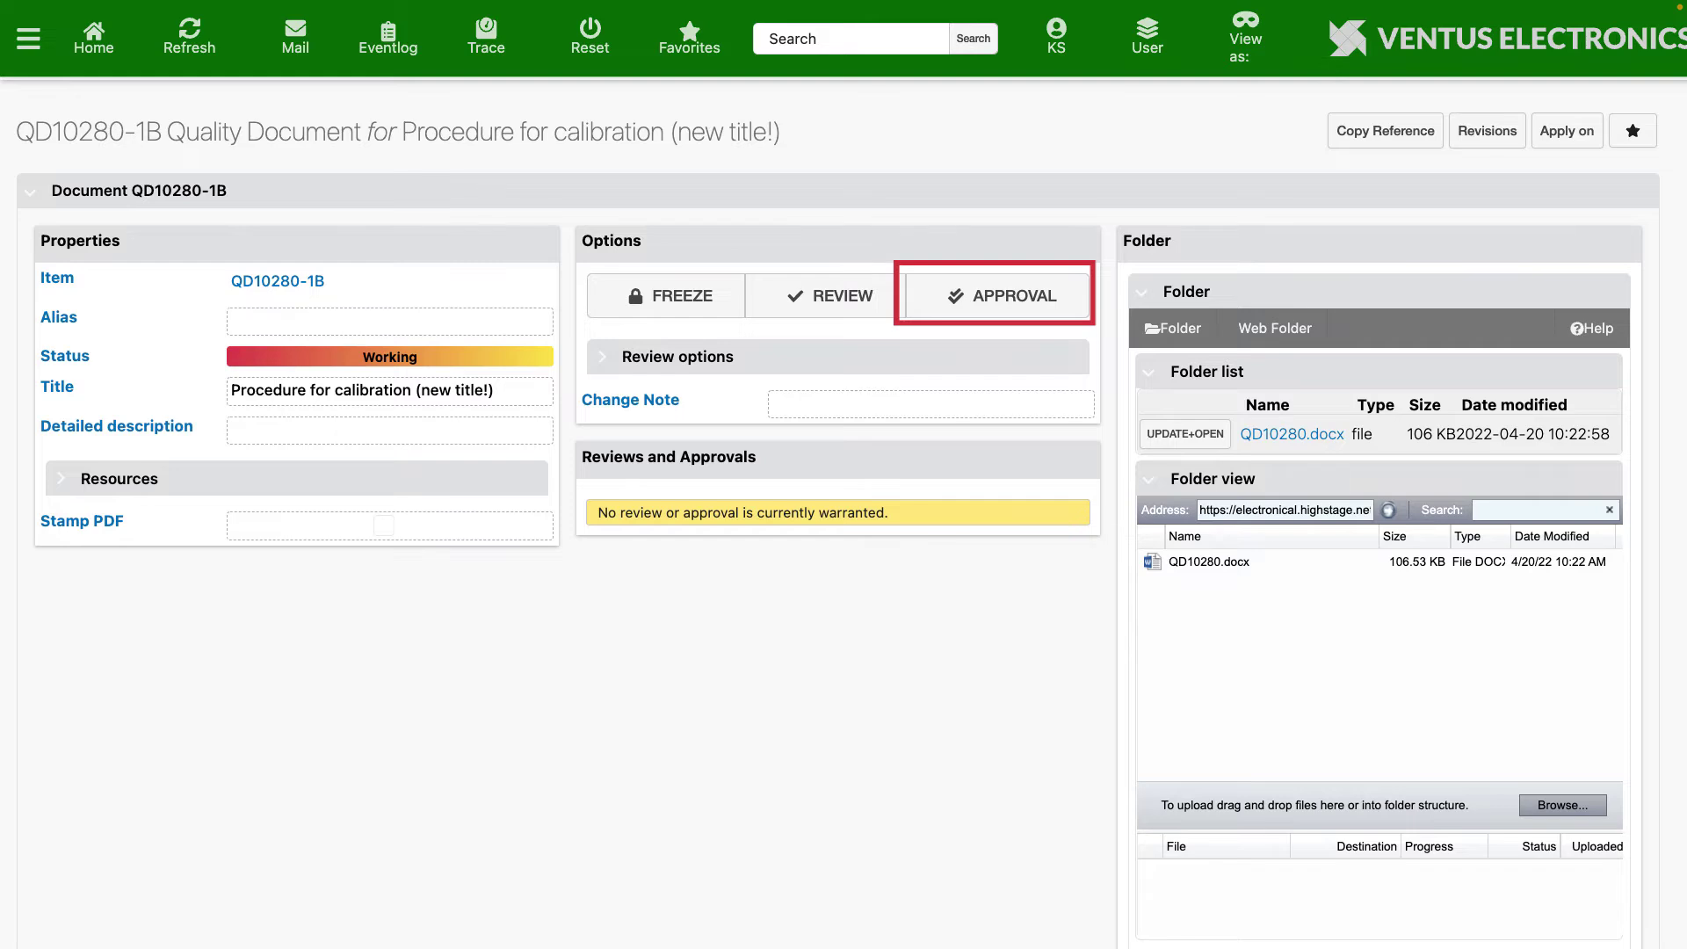
Step: Sign off QD10280-1B for approval as responsible author and approve it with the note "The document looks great. All approved."
left_click(982, 301)
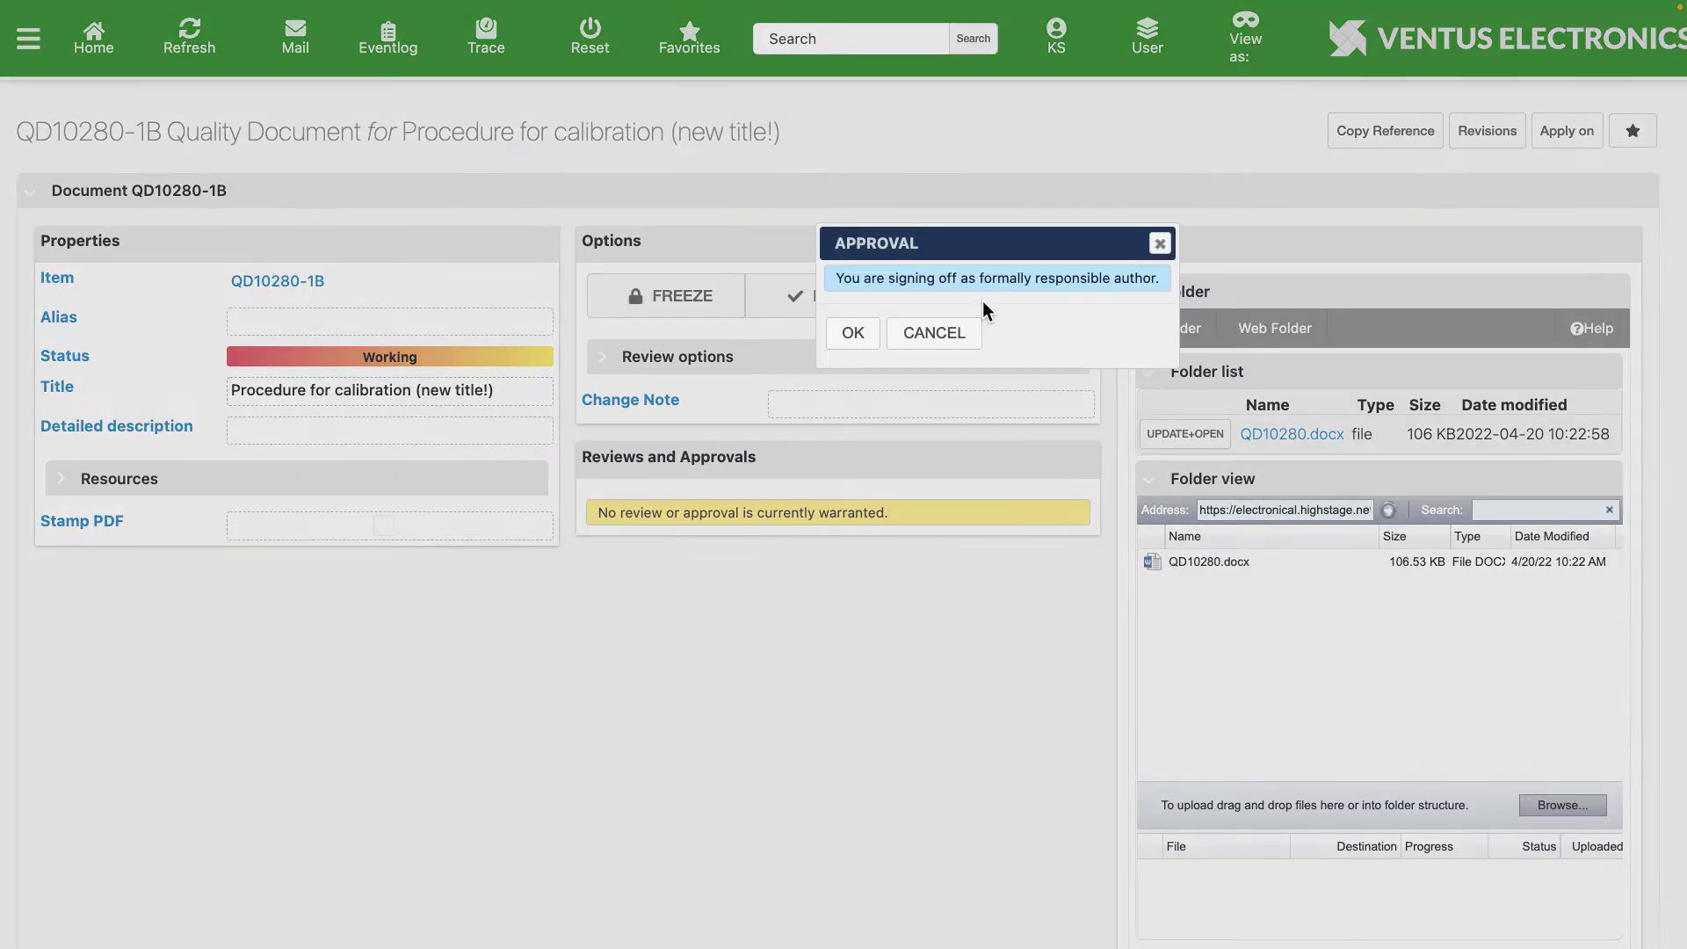
key("Return")
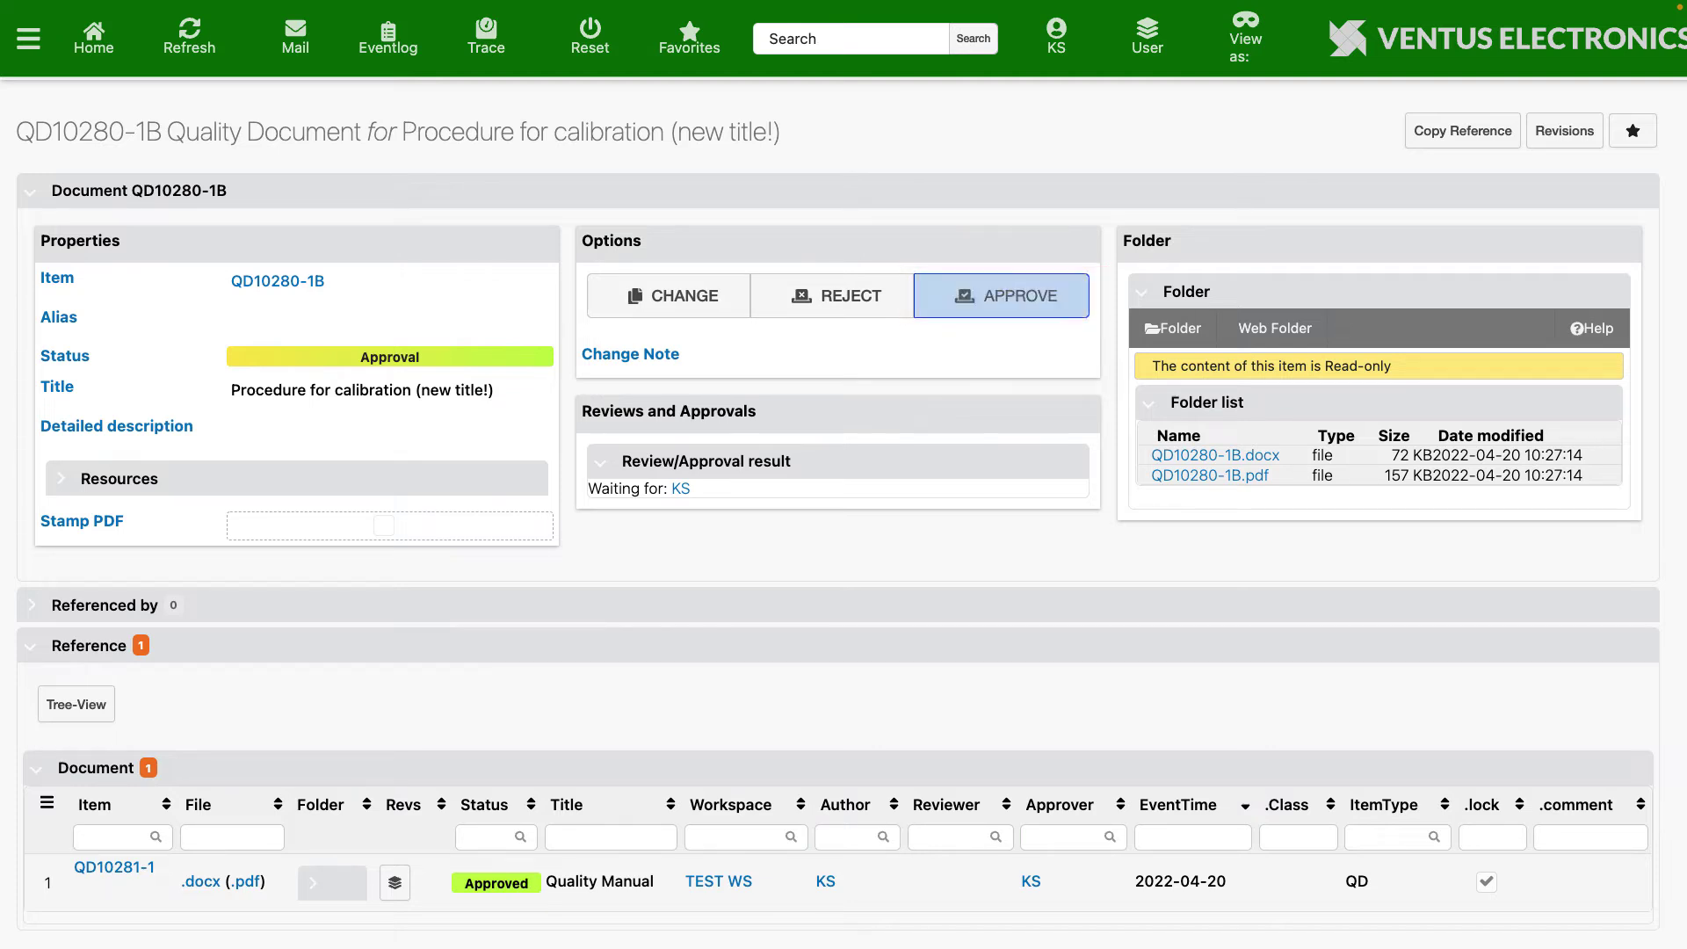
left_click(1001, 295)
type("The document ")
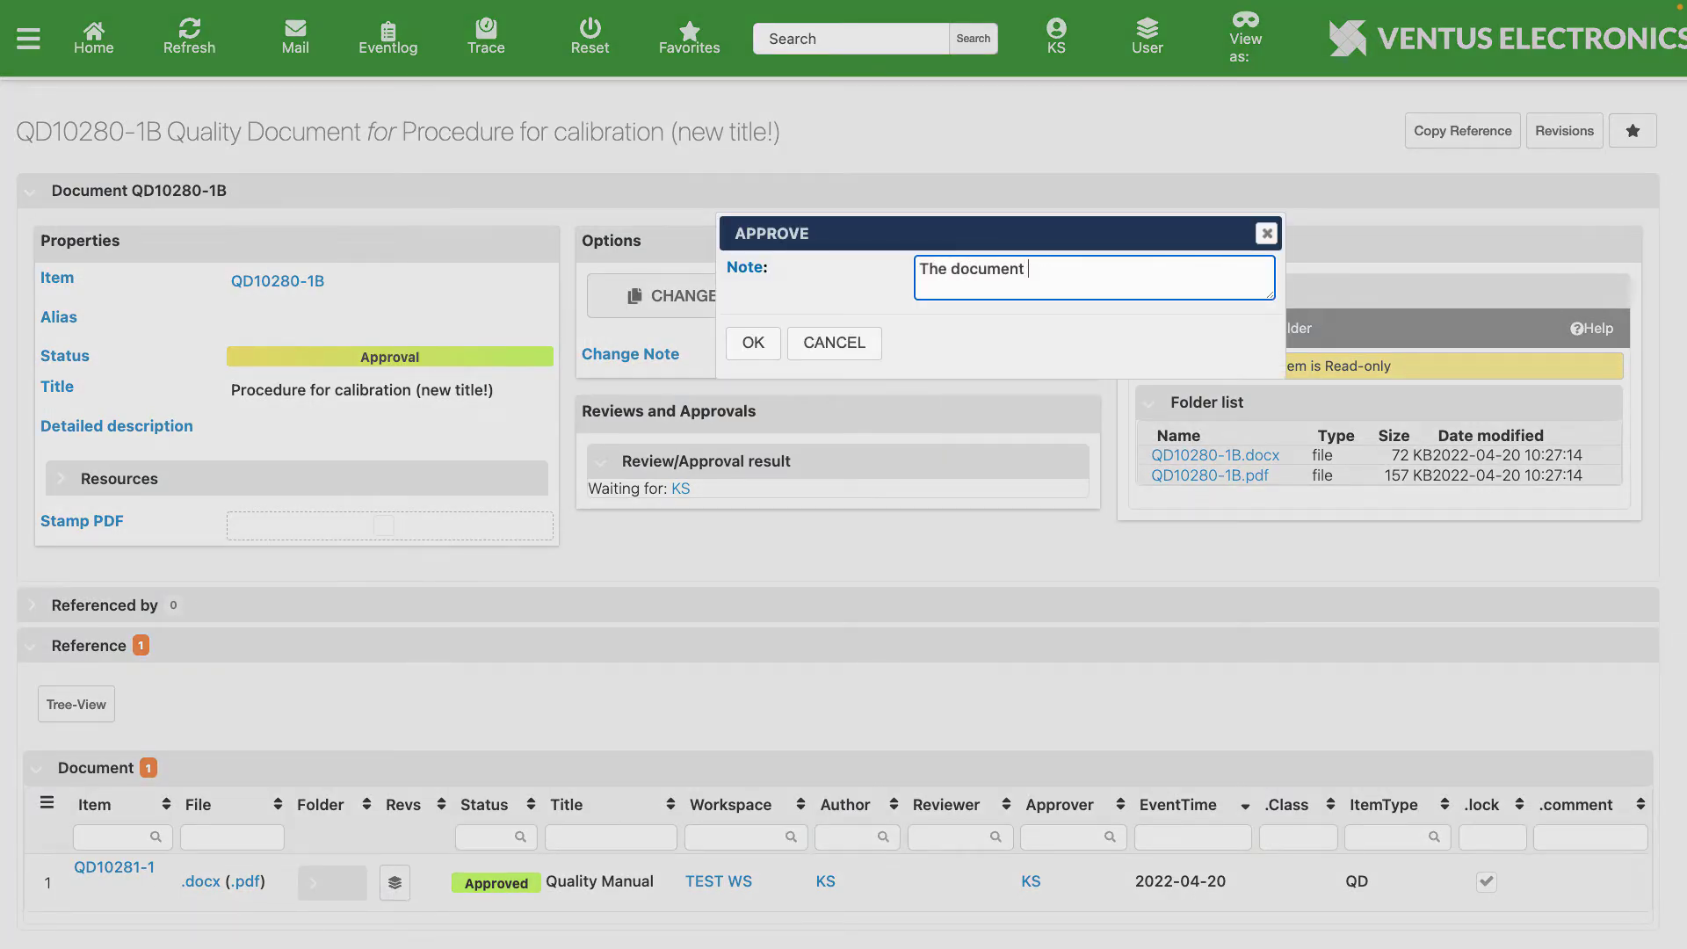
type("looks great. All approved.")
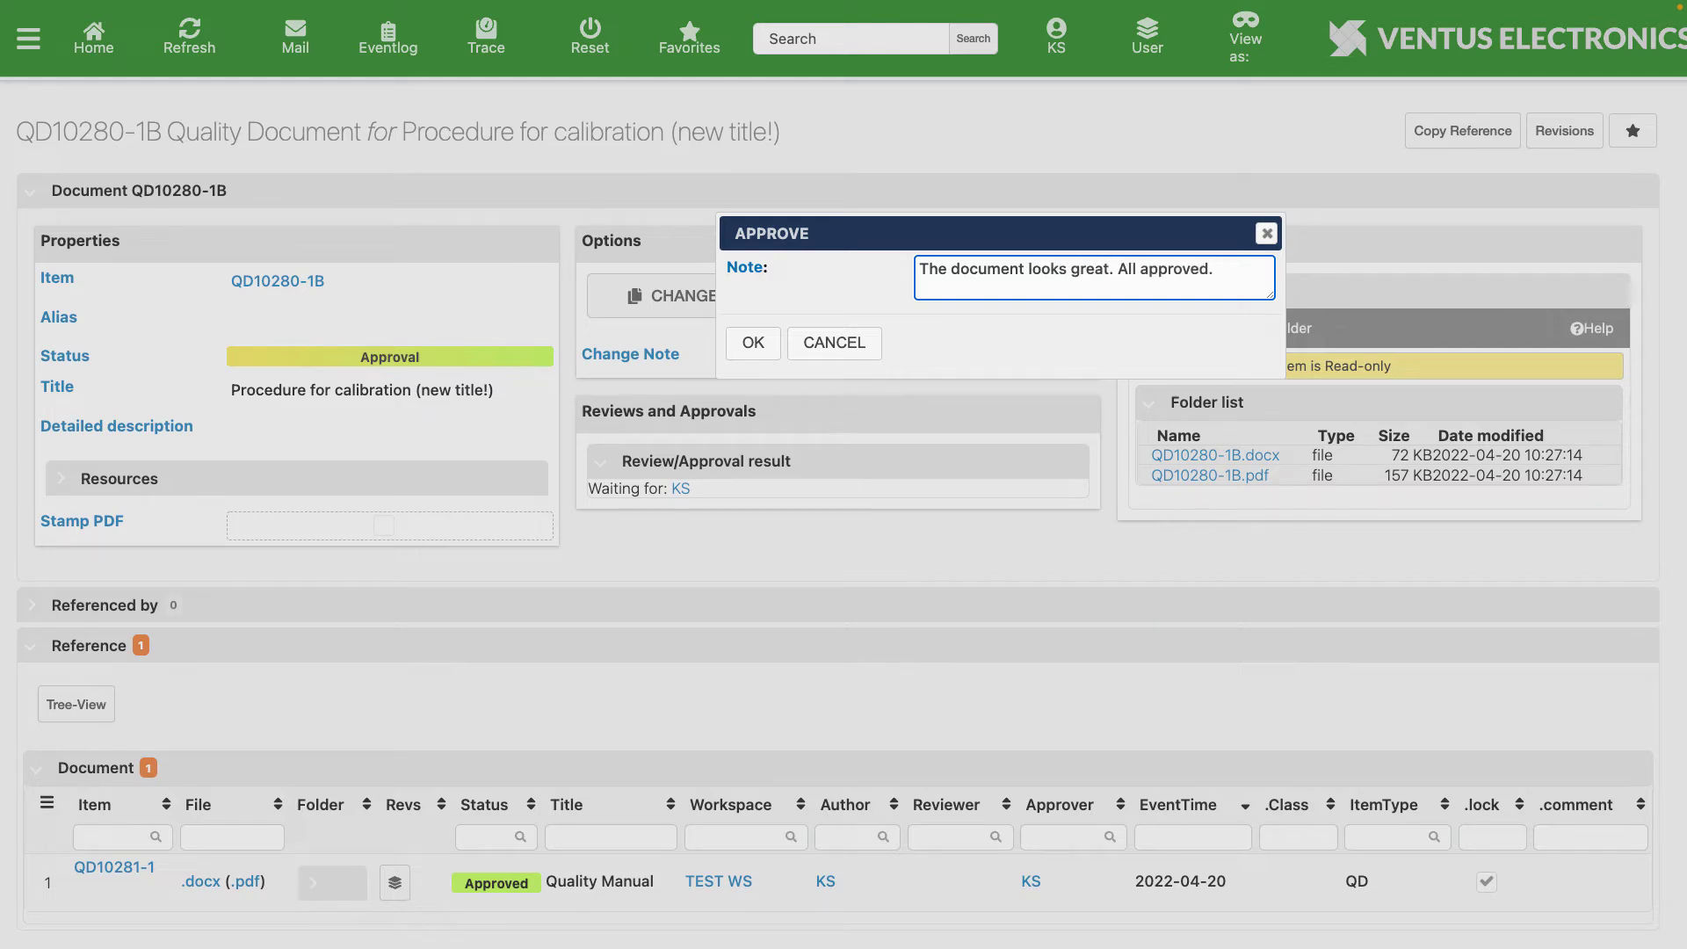
left_click(753, 342)
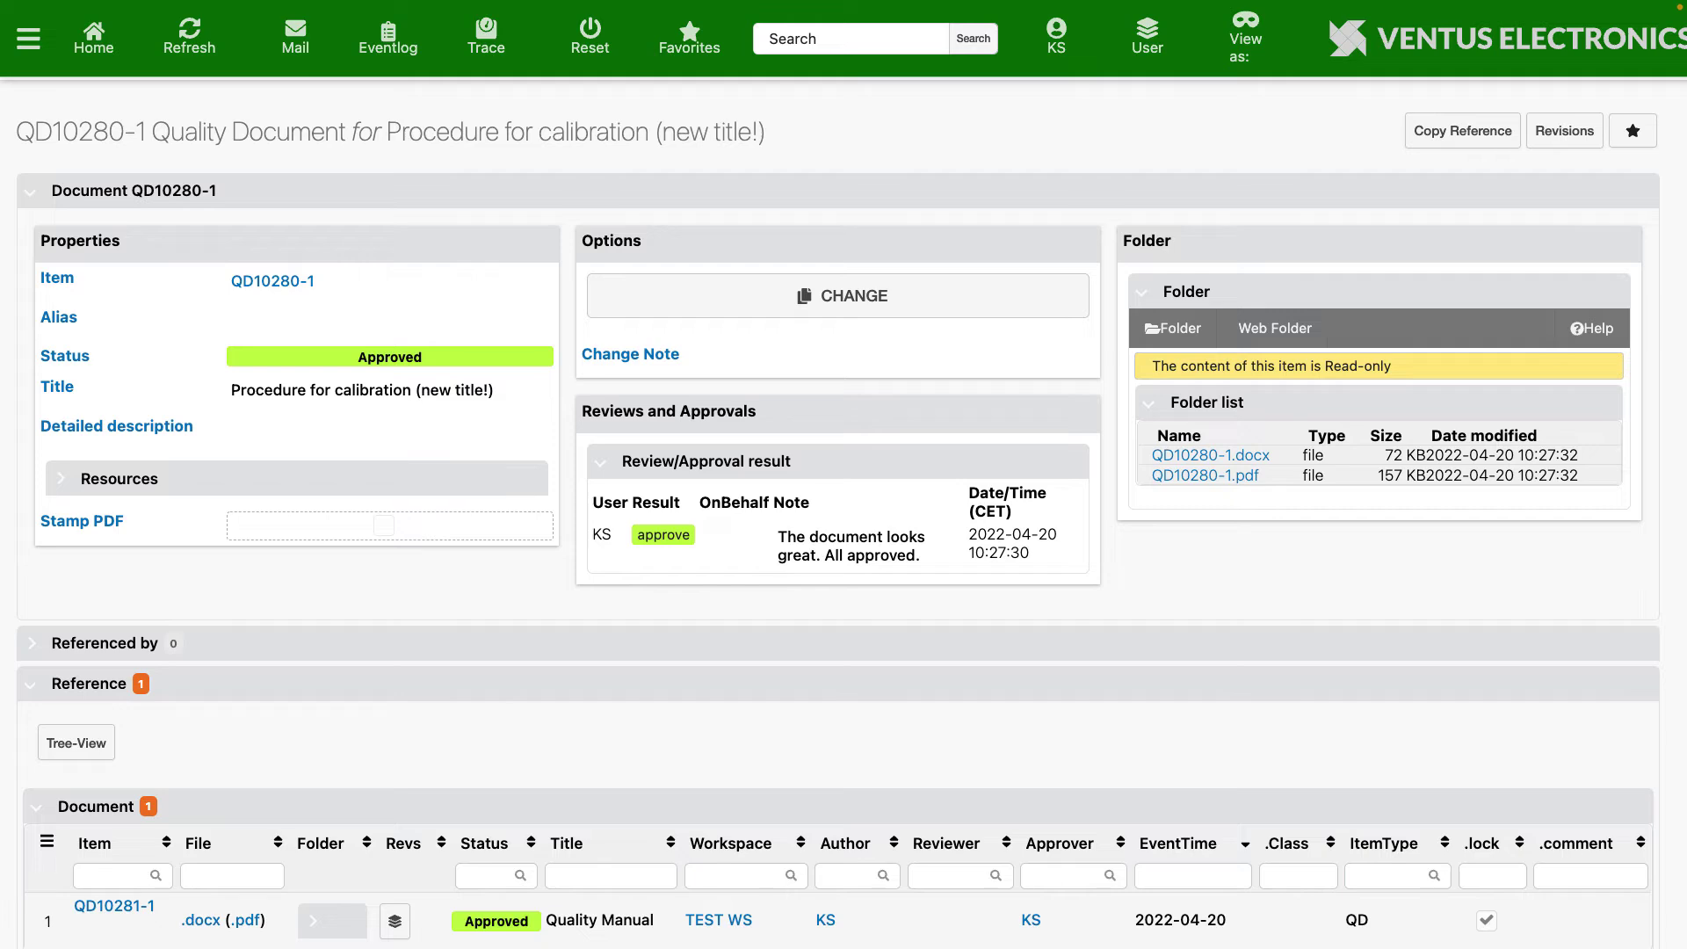
Step: Search the documents' file content for "go highstage!" and open the matching document QD10280-1
left_click(28, 38)
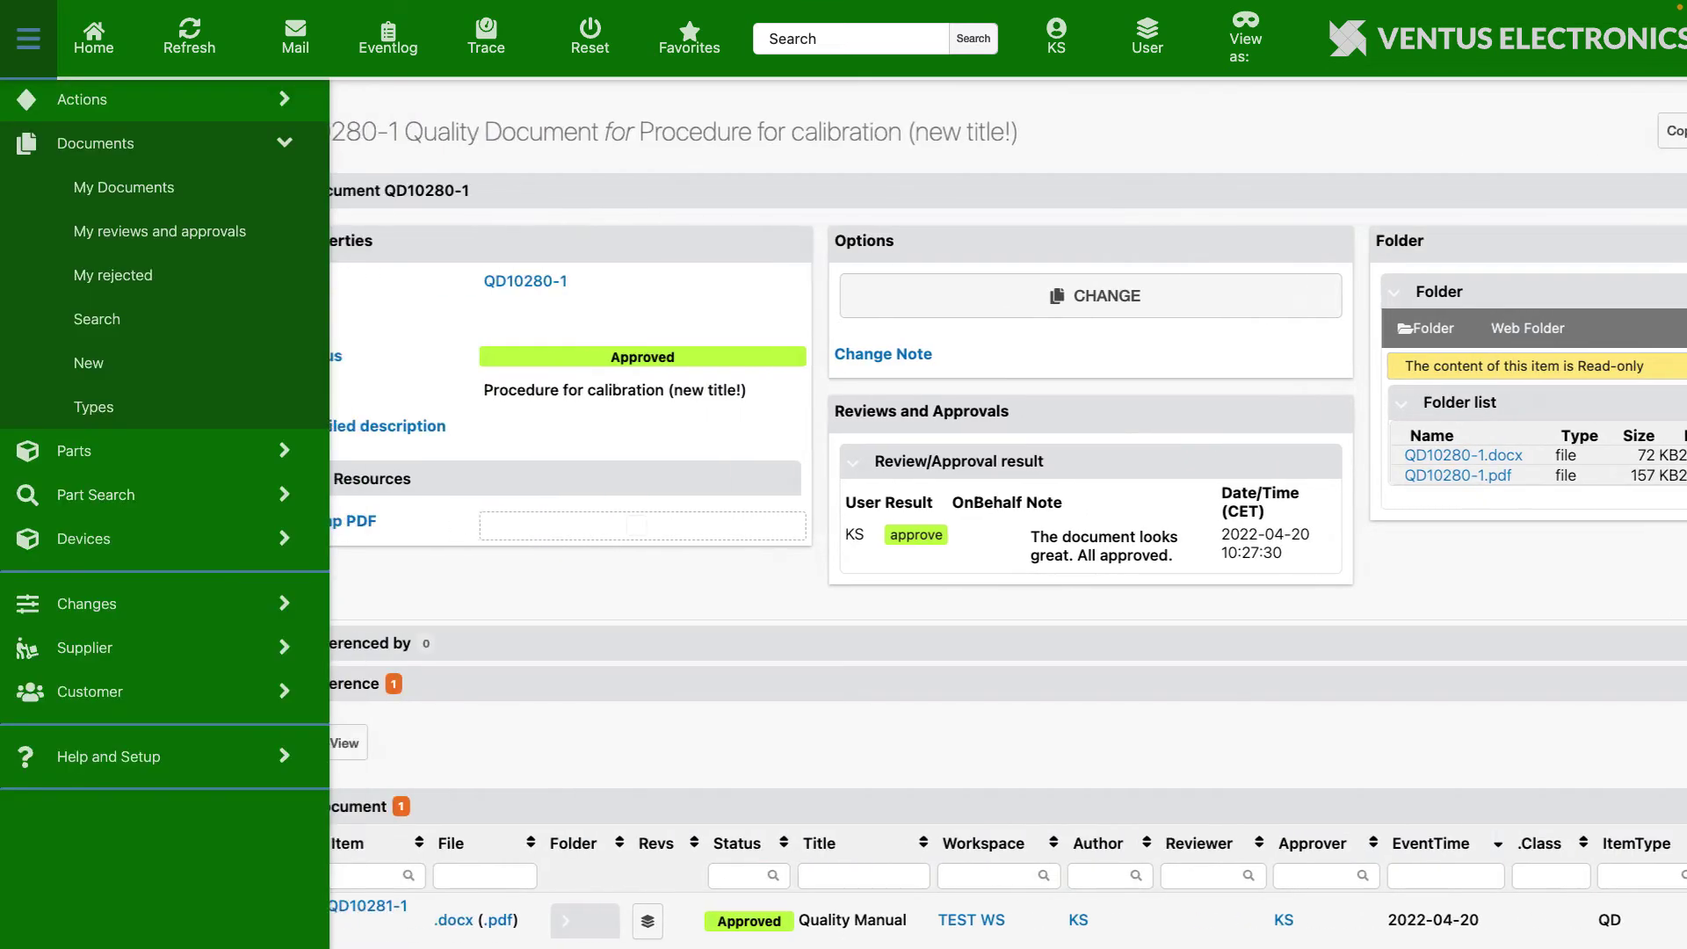
left_click(96, 319)
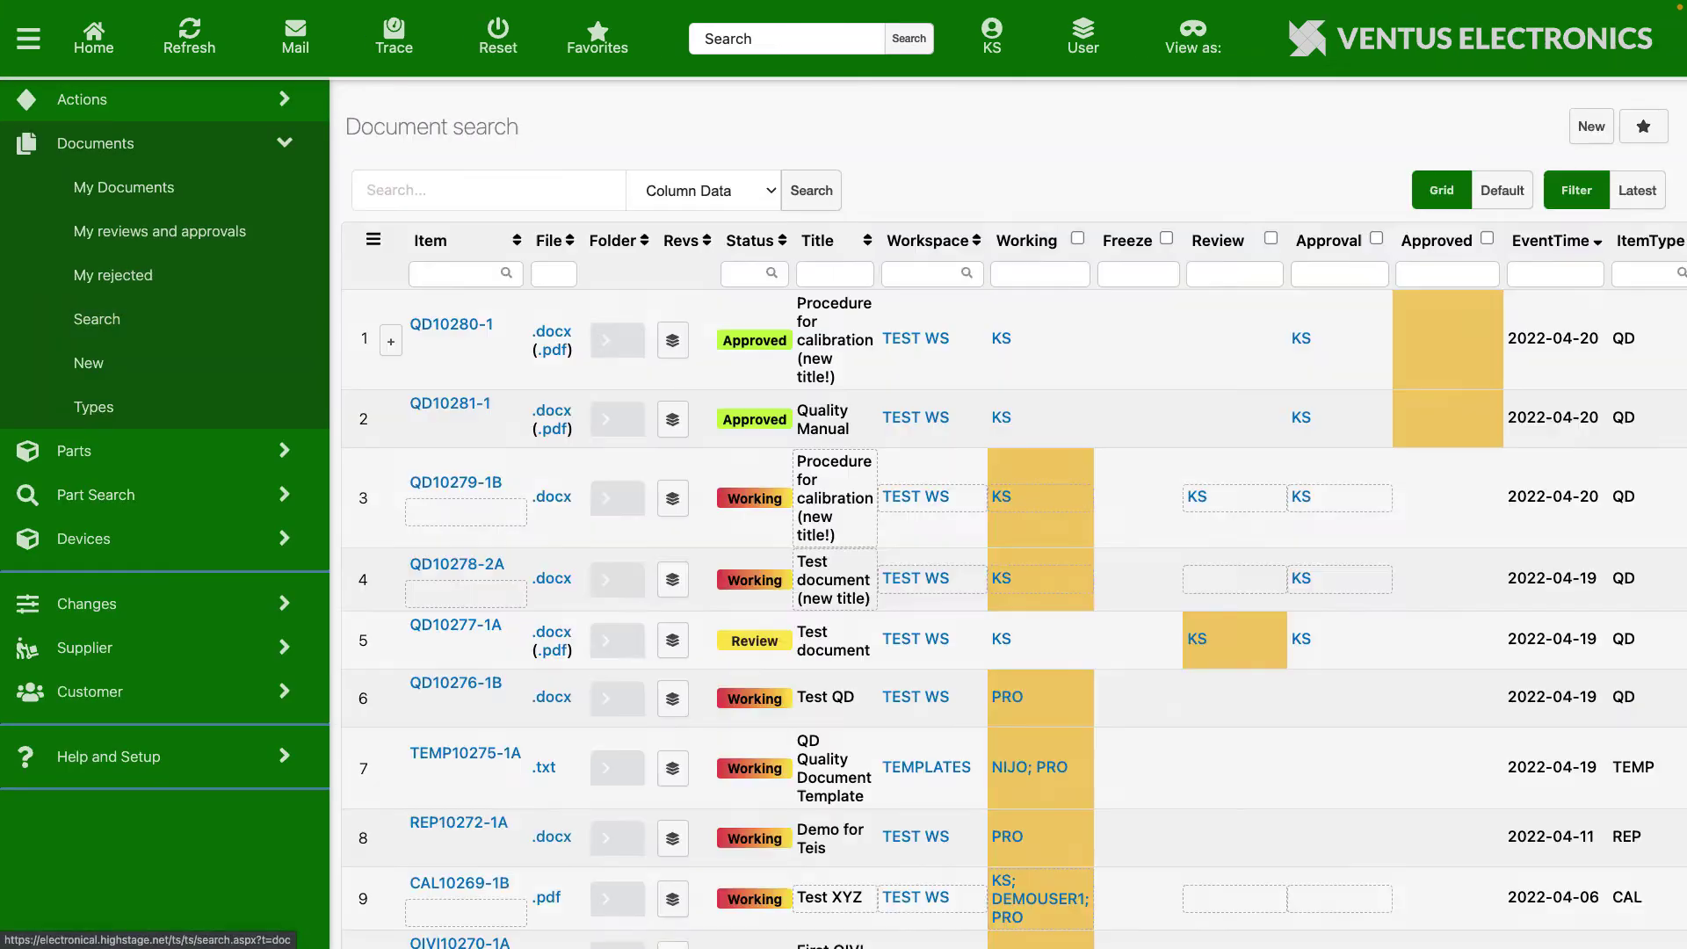
left_click(703, 190)
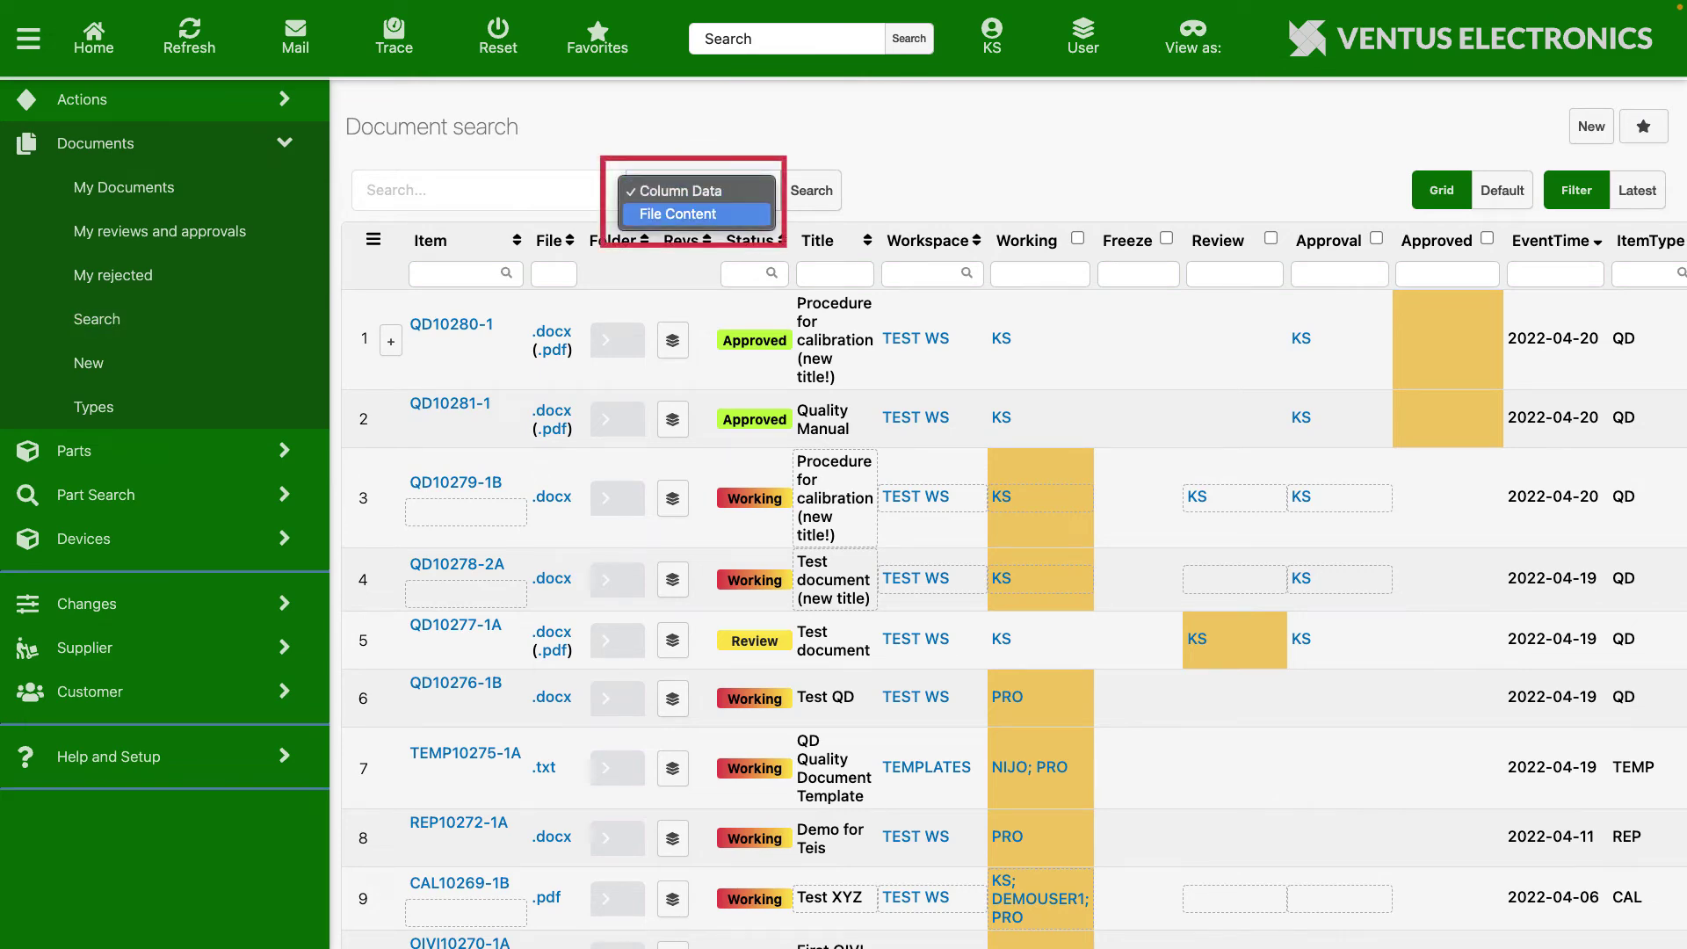
left_click(689, 211)
left_click(487, 190)
type("go hig")
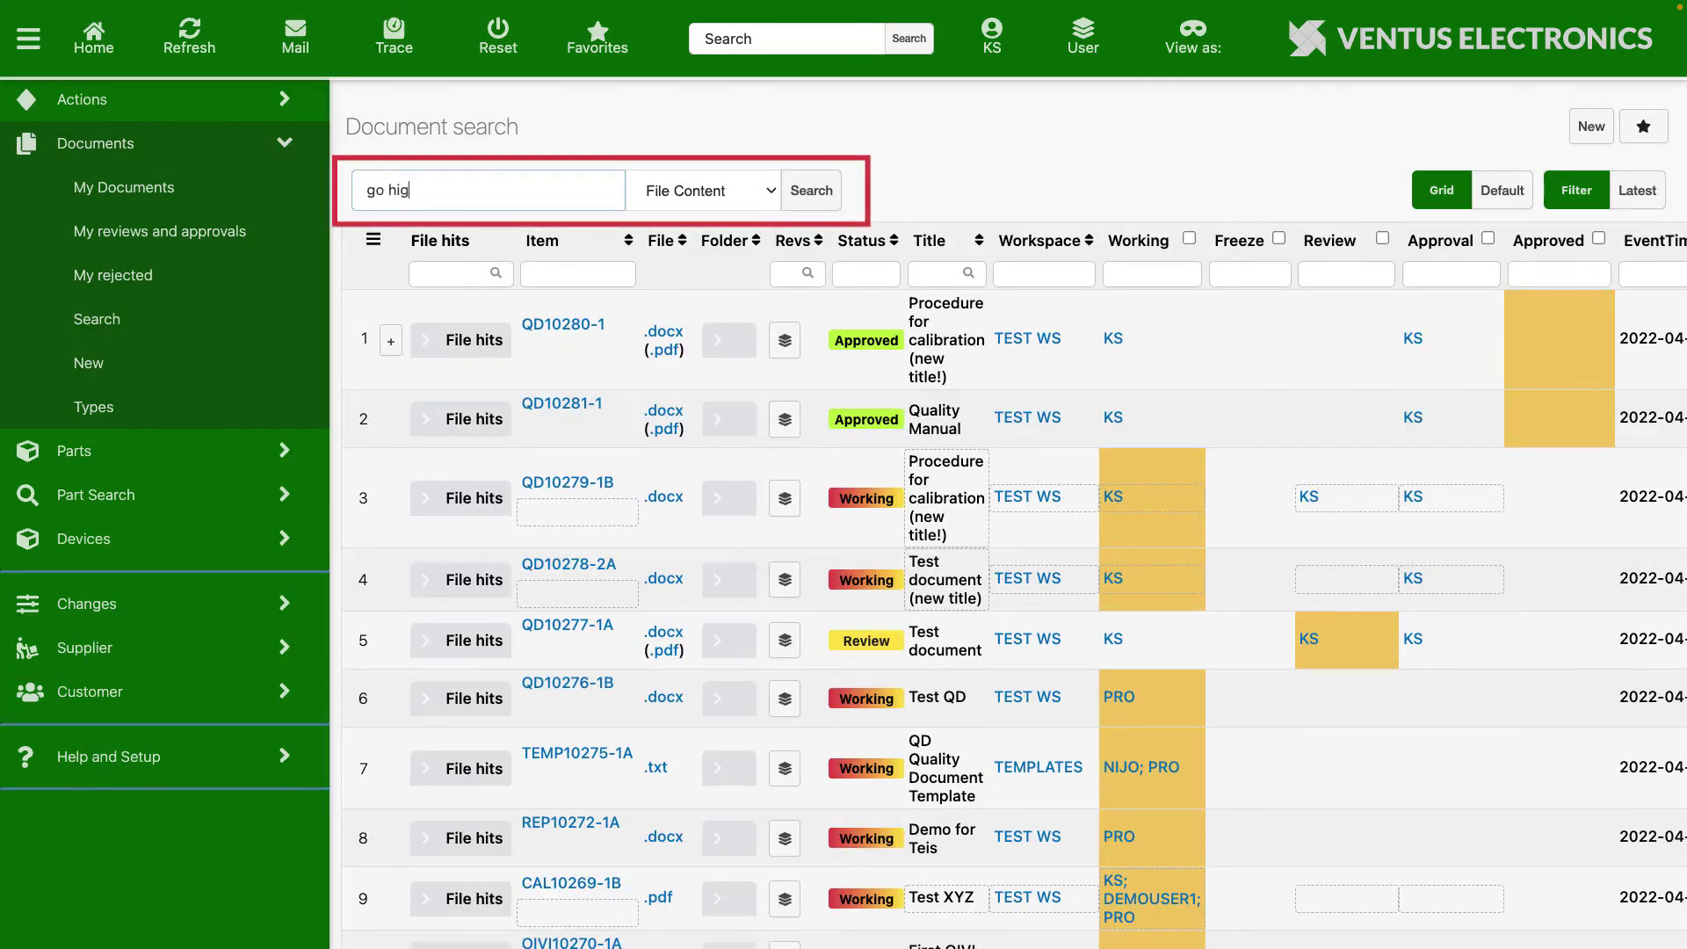
type("hstage!")
key("Return")
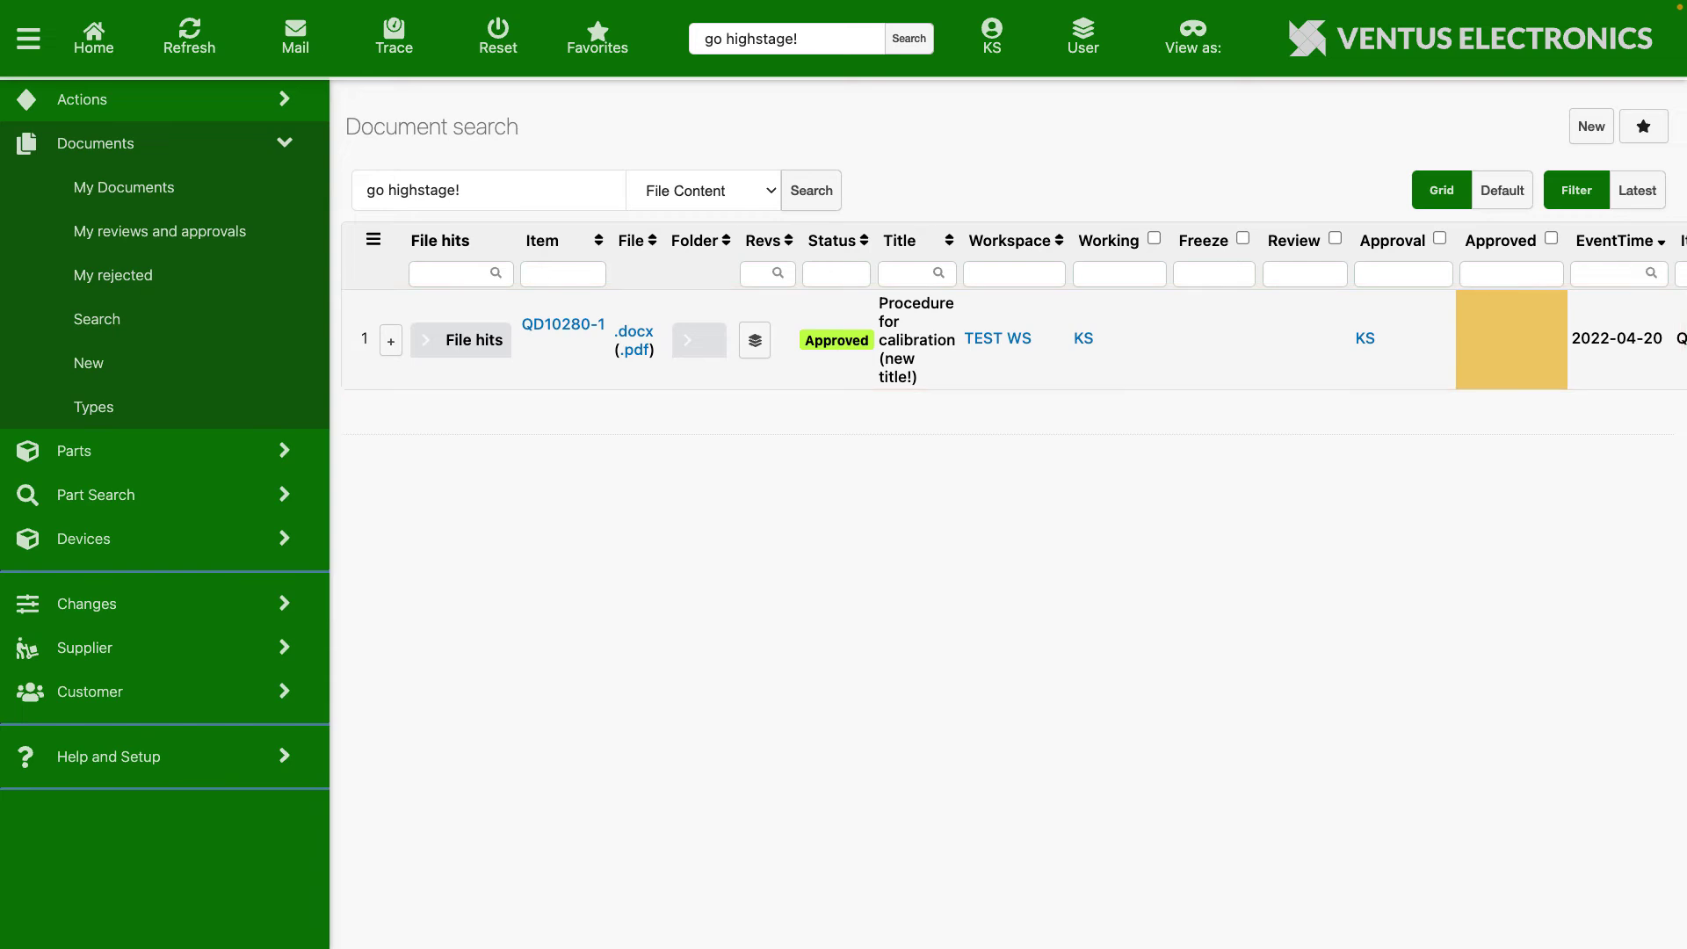
left_click(547, 318)
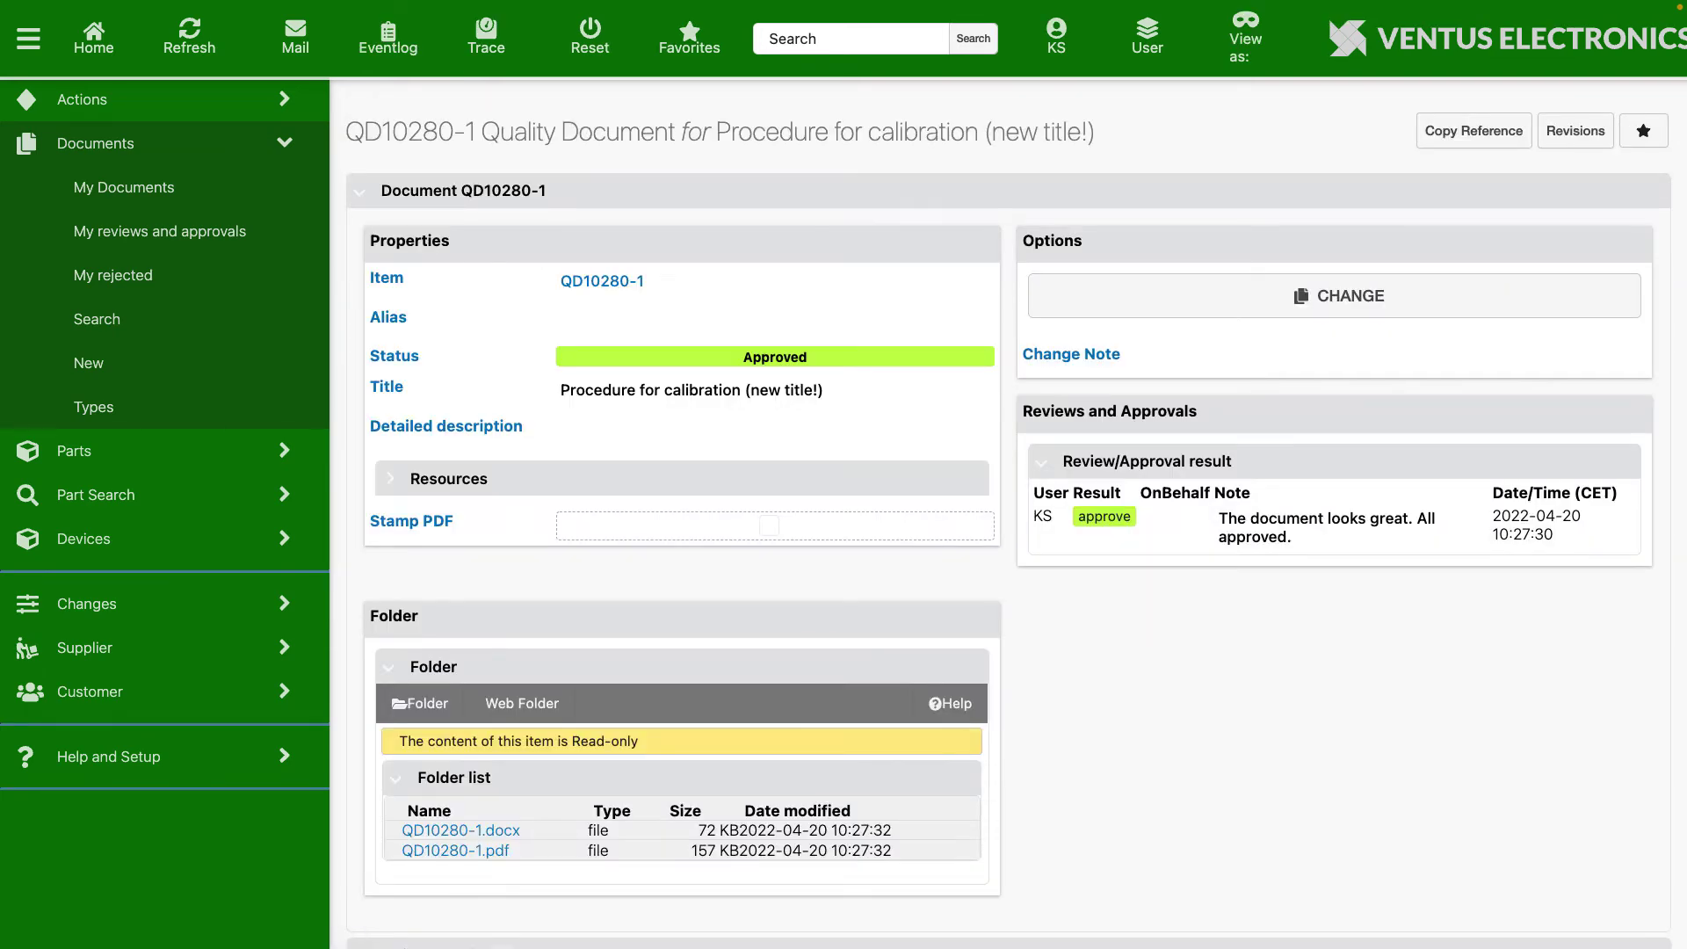
Step: Hide the navigation sidebar and switch the user level to AdvancedUser
left_click(28, 38)
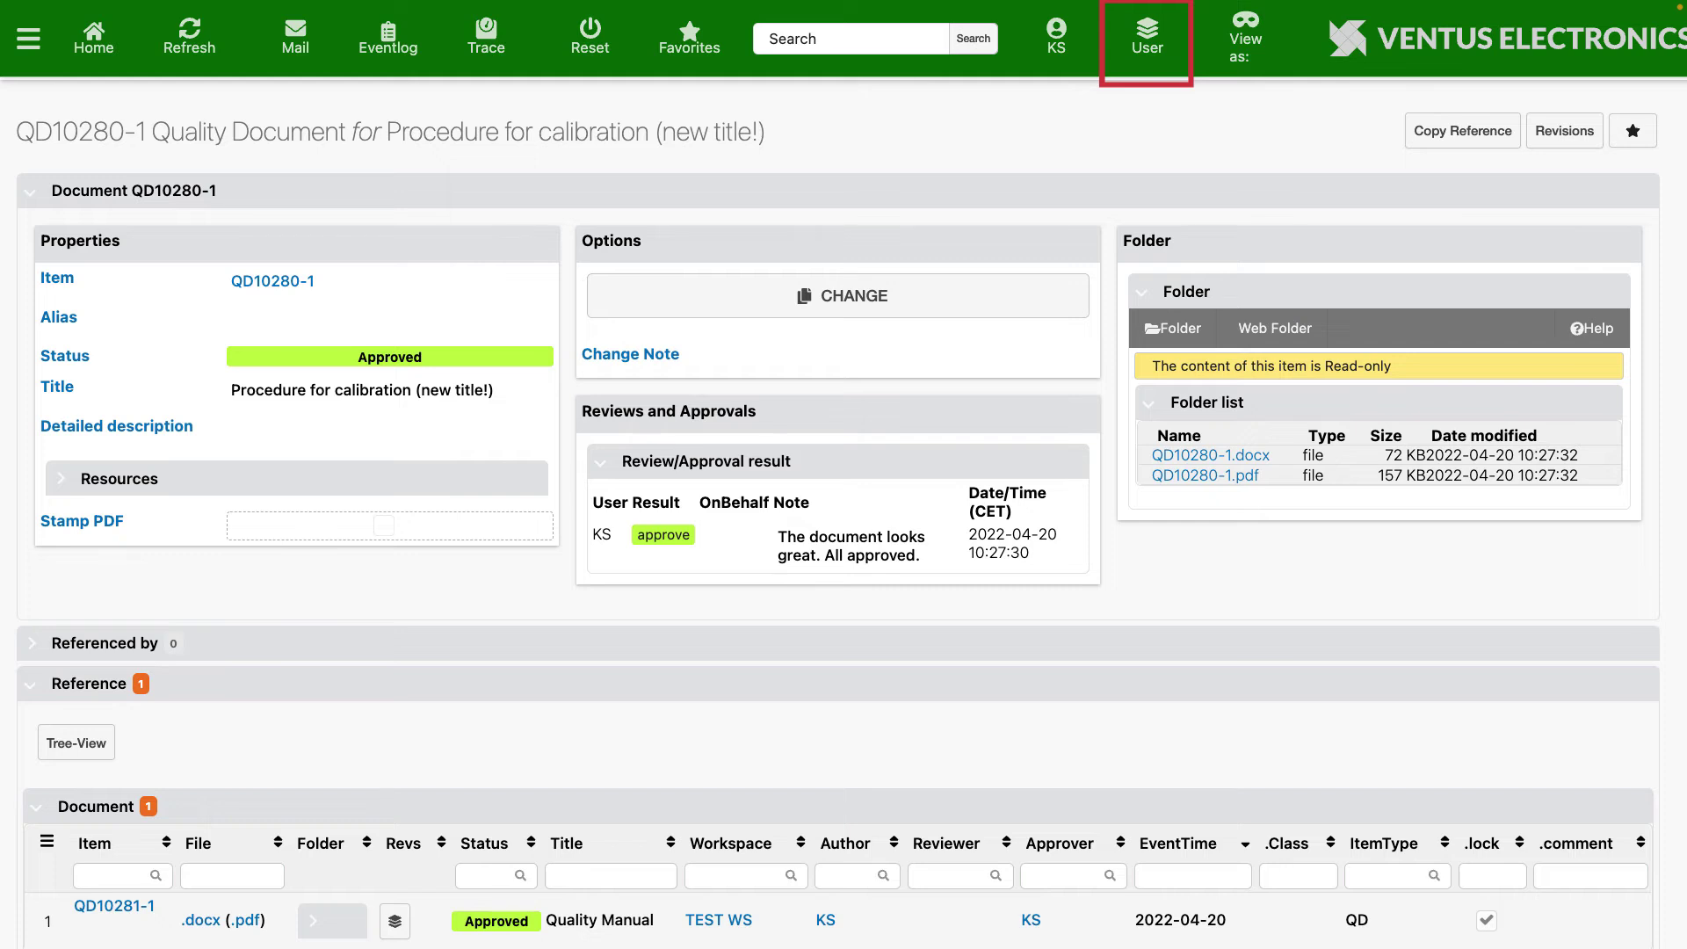
left_click(1147, 39)
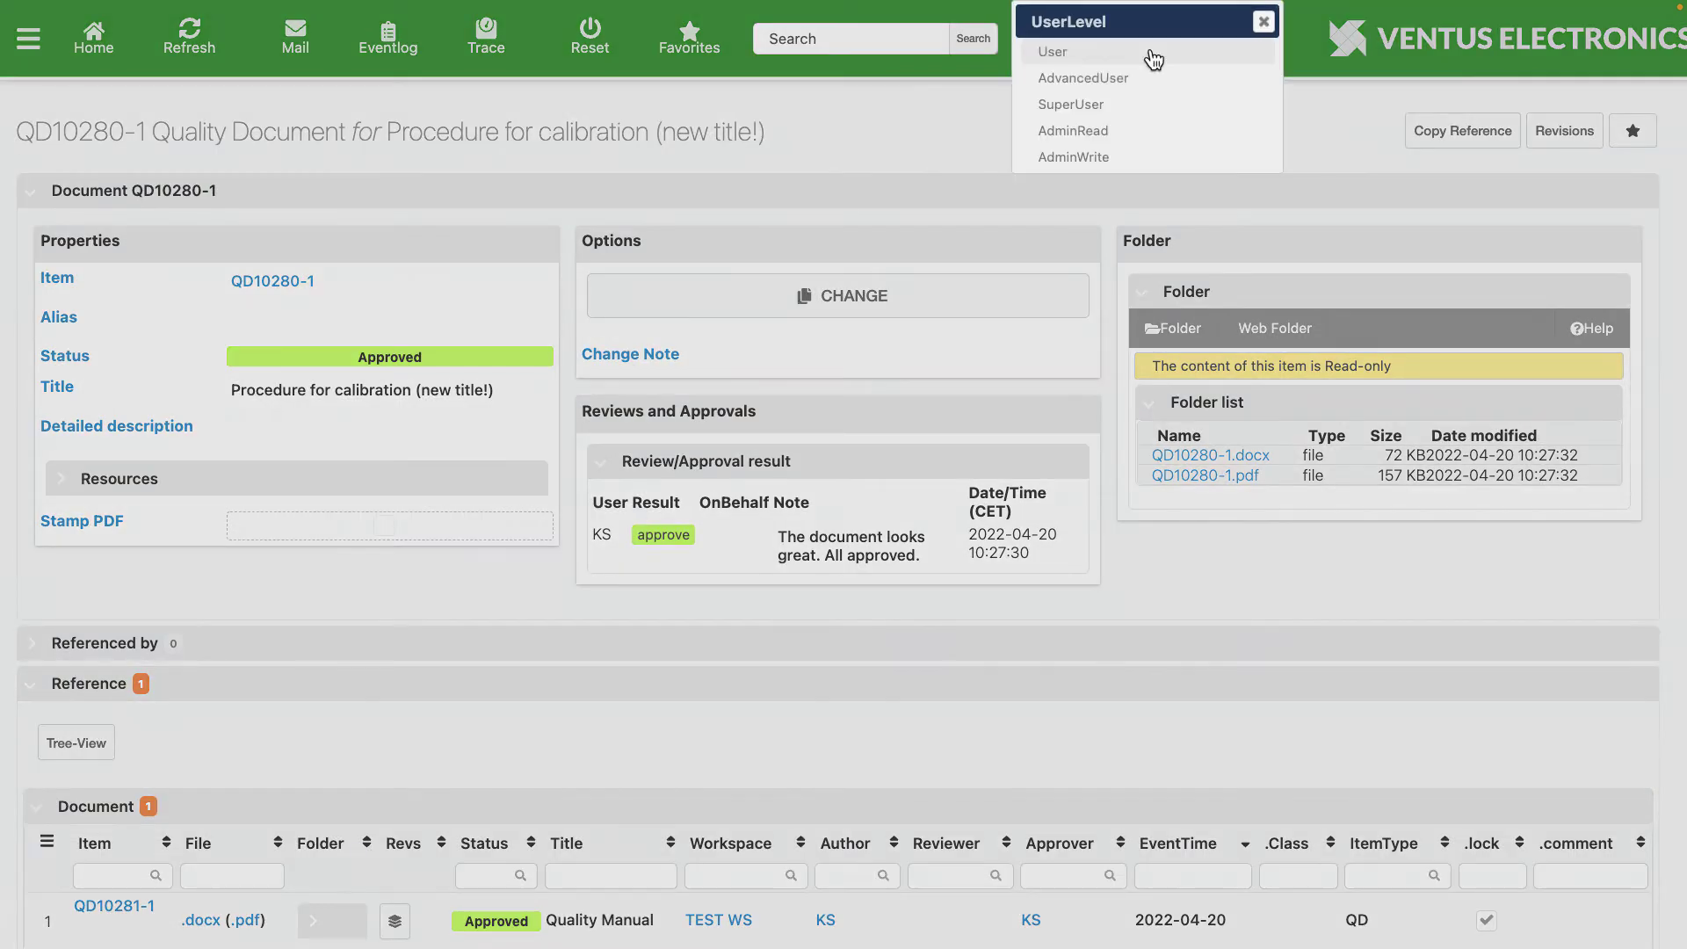
left_click(1140, 78)
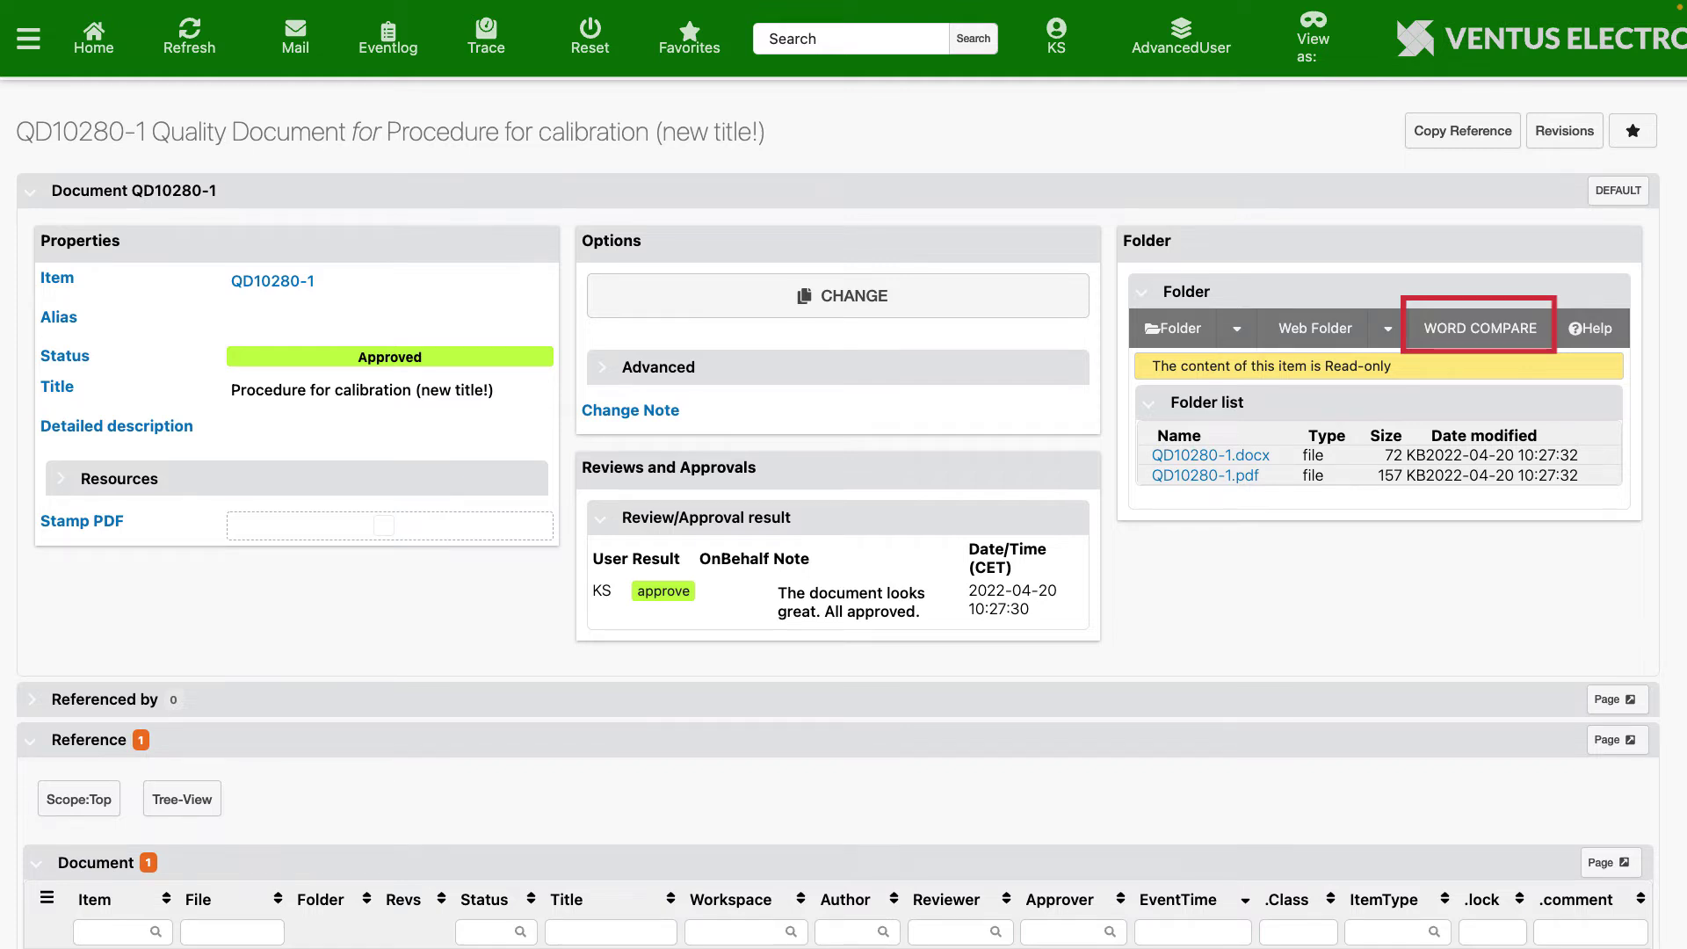
Step: Compare QD10280-1.docx against reference item QD10280-1A.docx using Aspose server-side and save the comparison file to the Desktop
left_click(1479, 327)
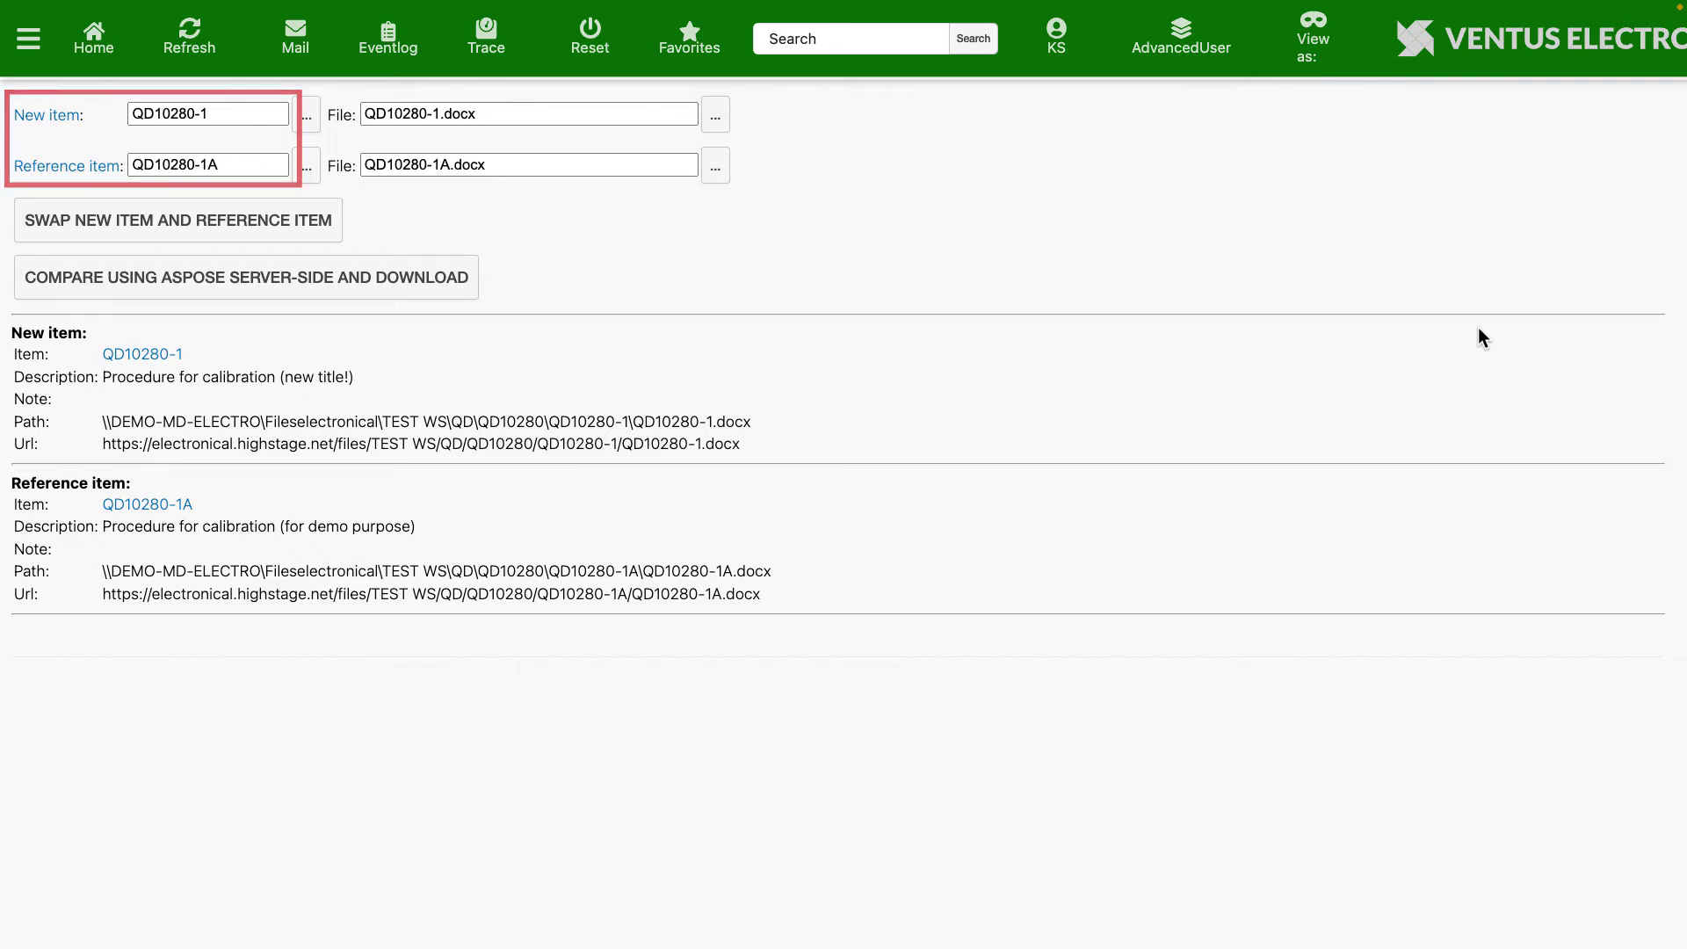
key("Tab")
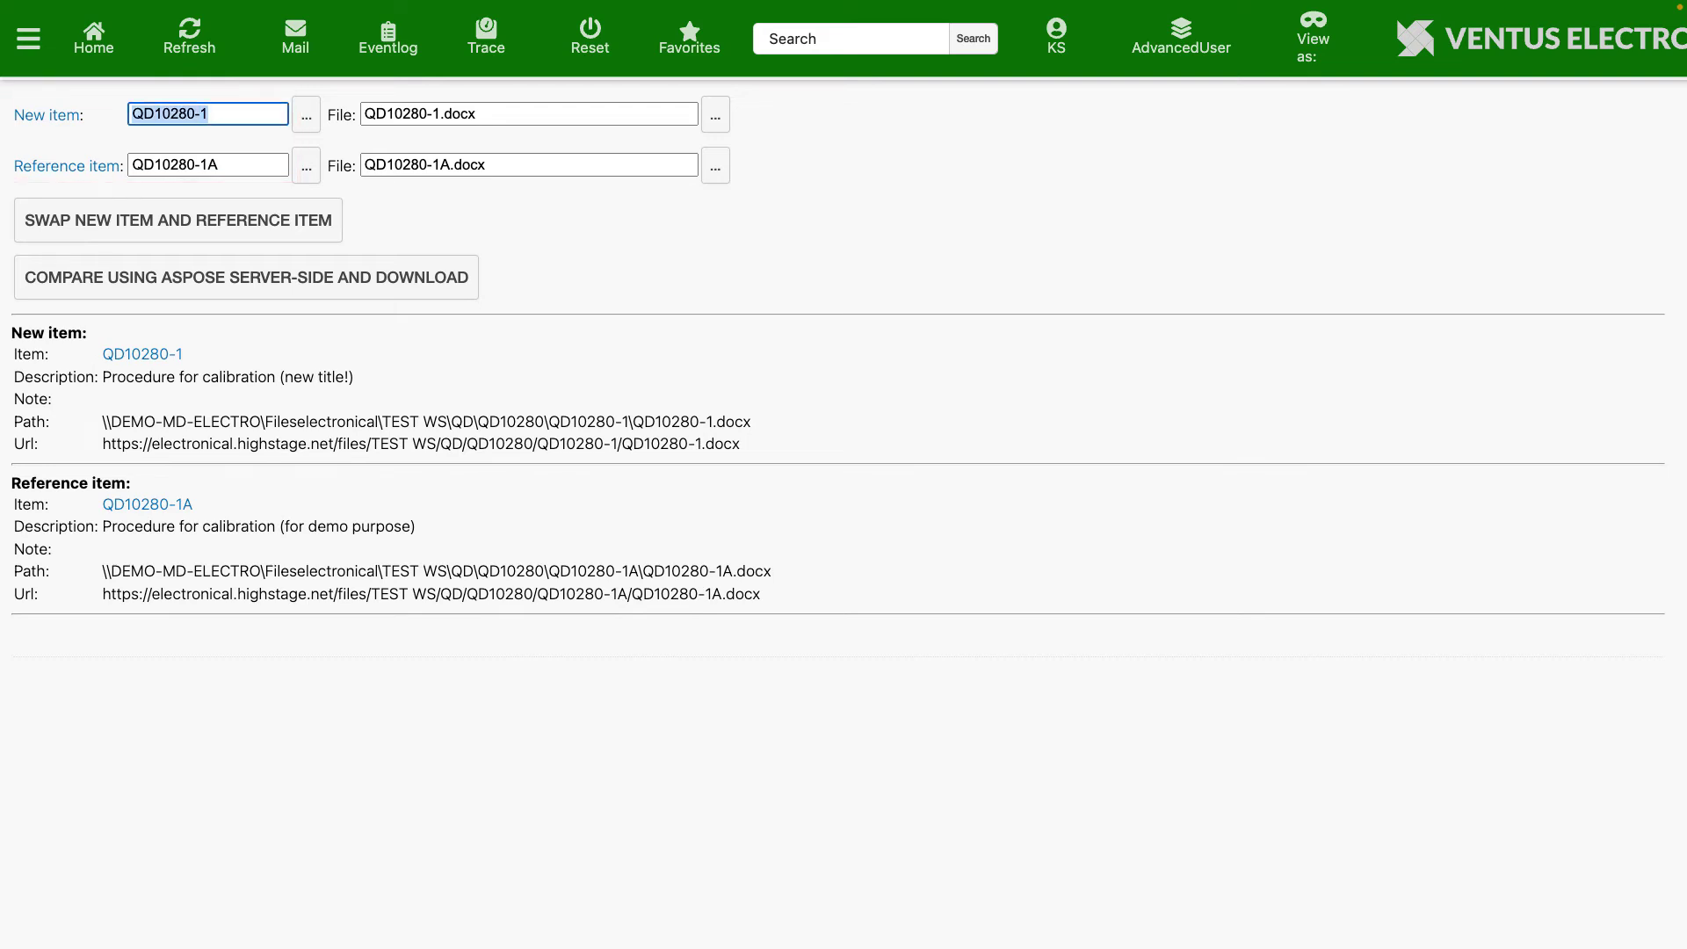
key("BackSpace")
key("ctrl+z")
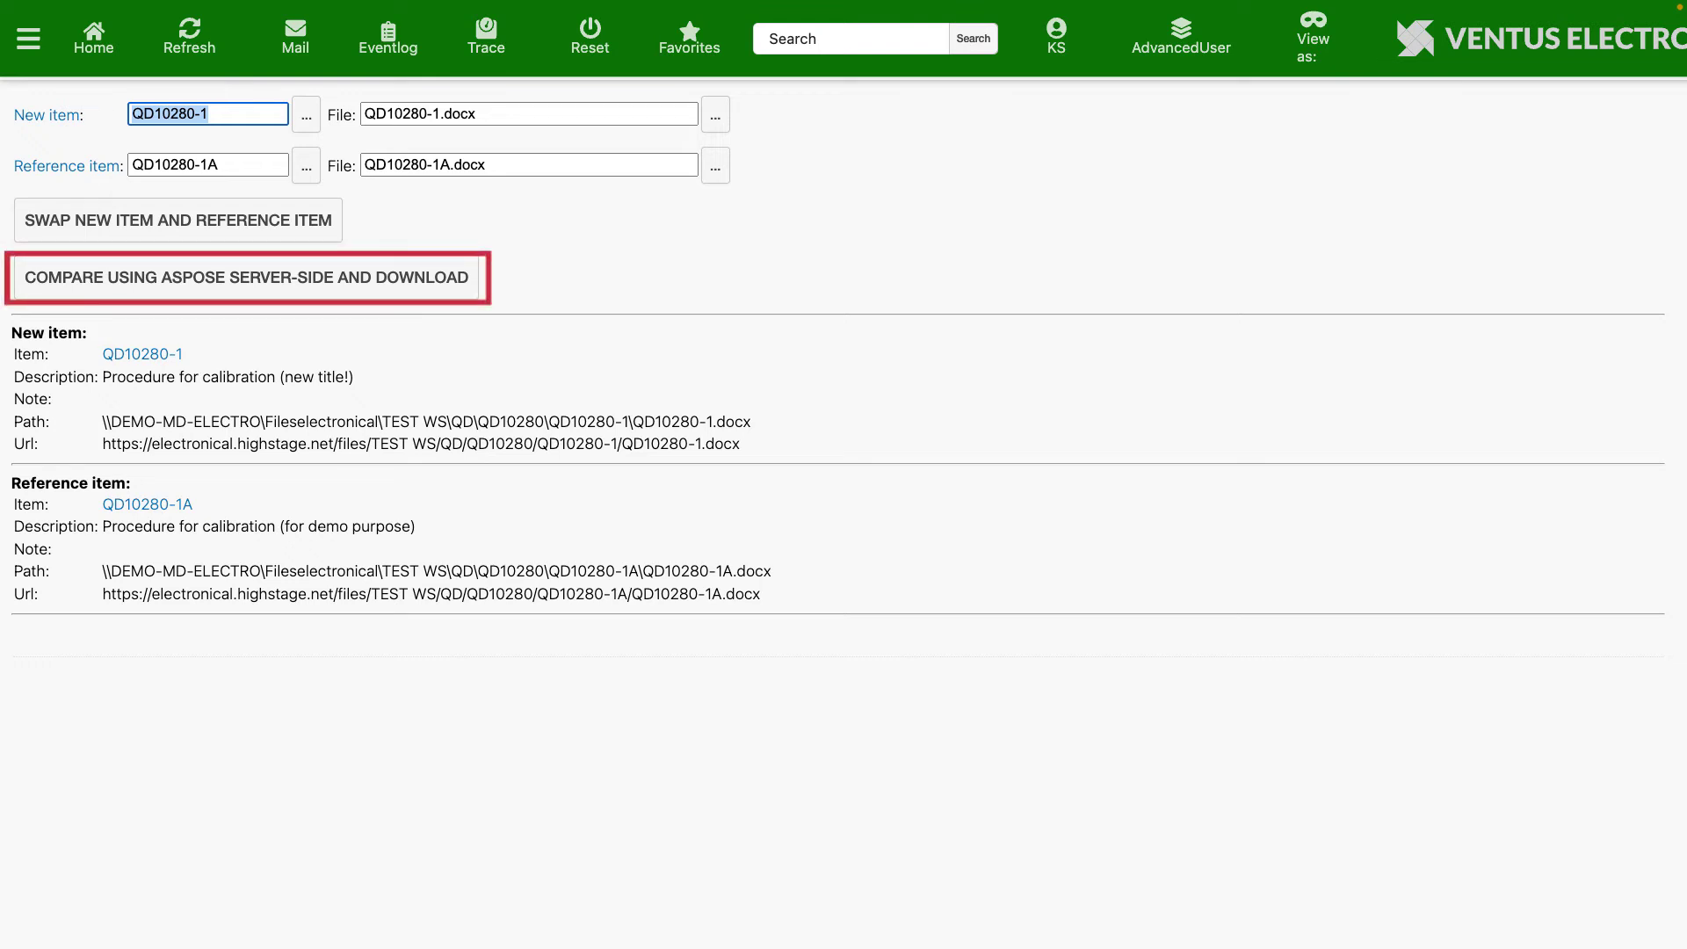
left_click(246, 277)
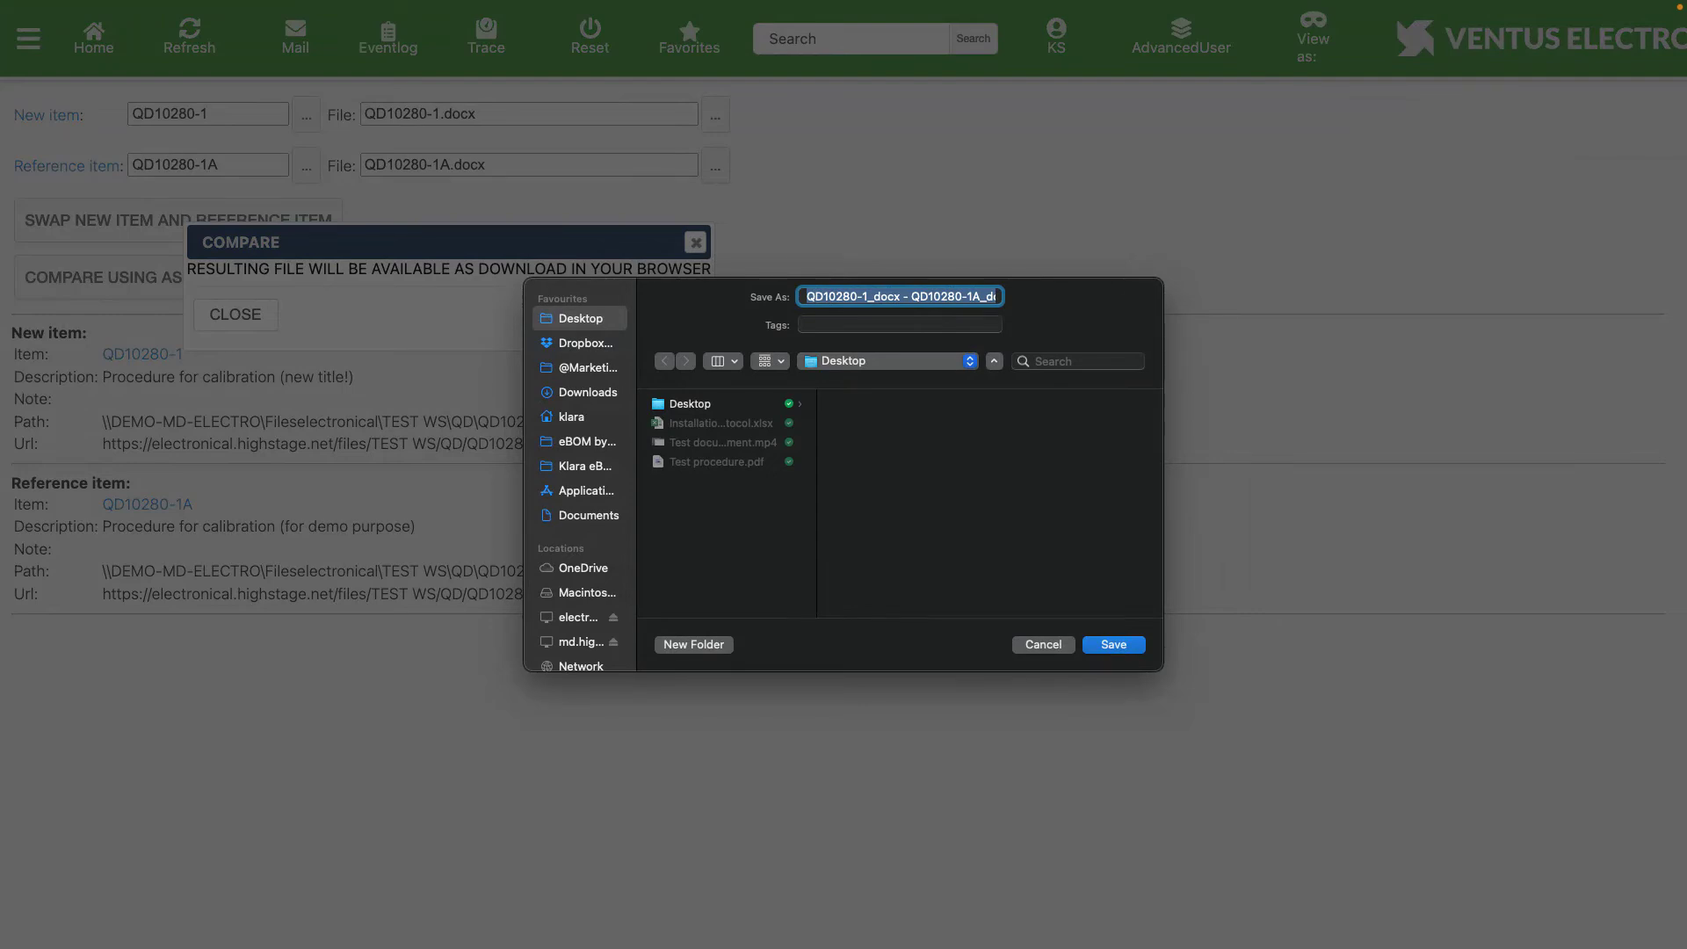
key("Return")
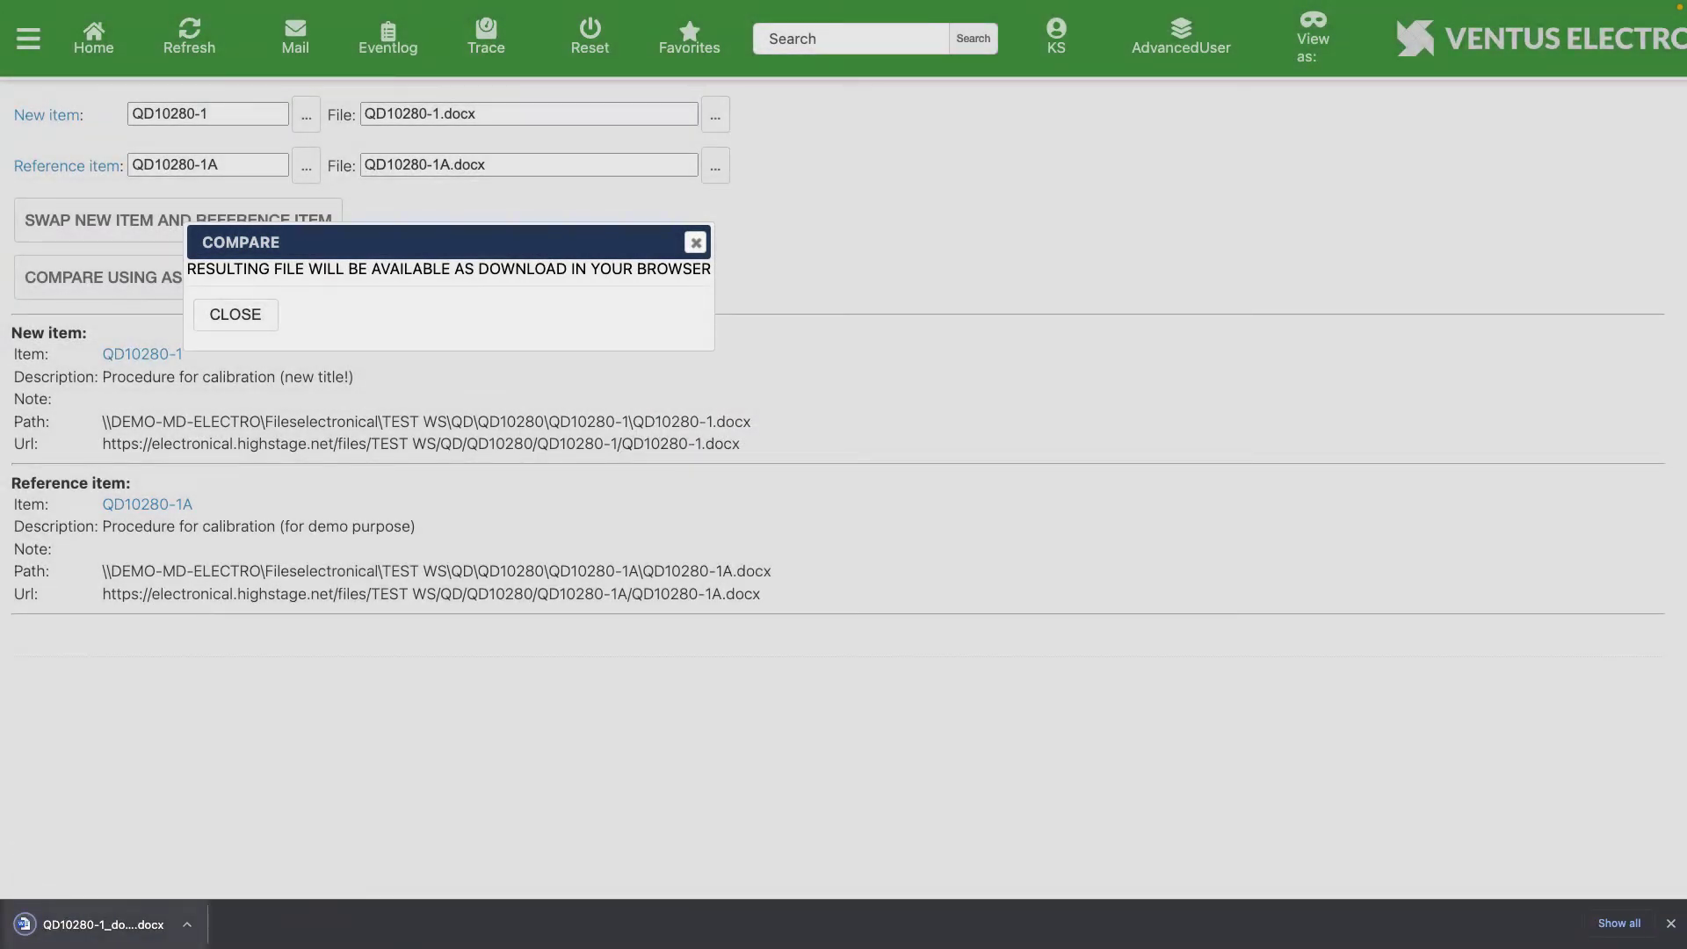
Step: Open the downloaded comparison in Word and review the marked changes from the cover page through the Revision History section
left_click(104, 924)
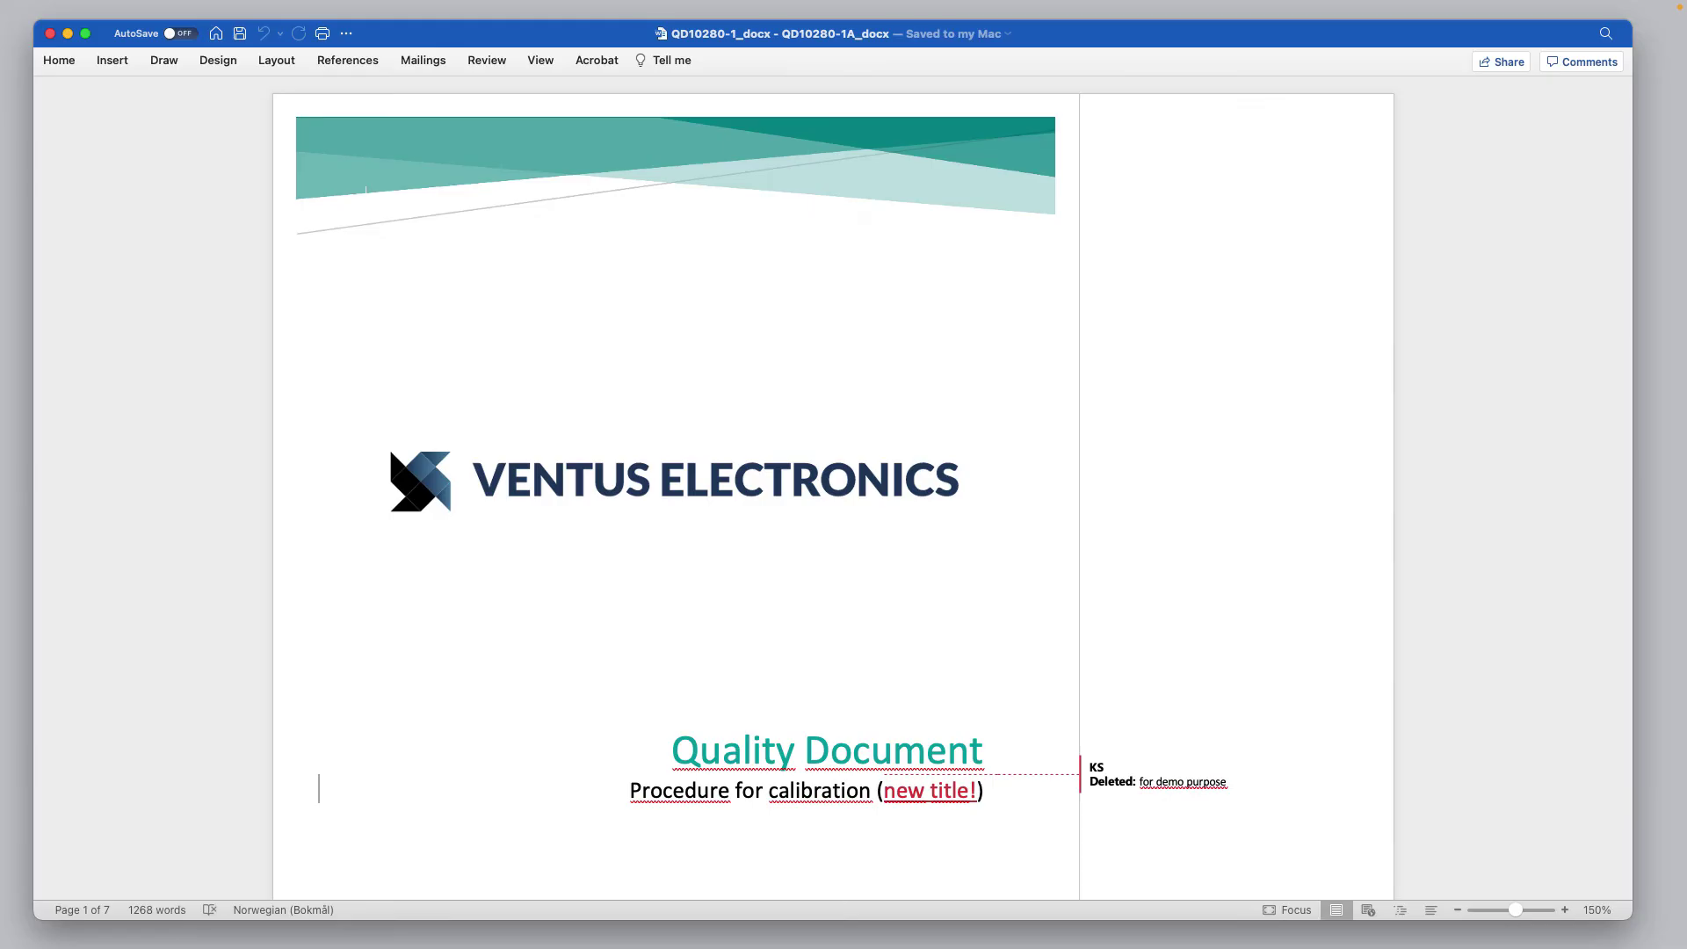
scroll(833, 489, "down", 5)
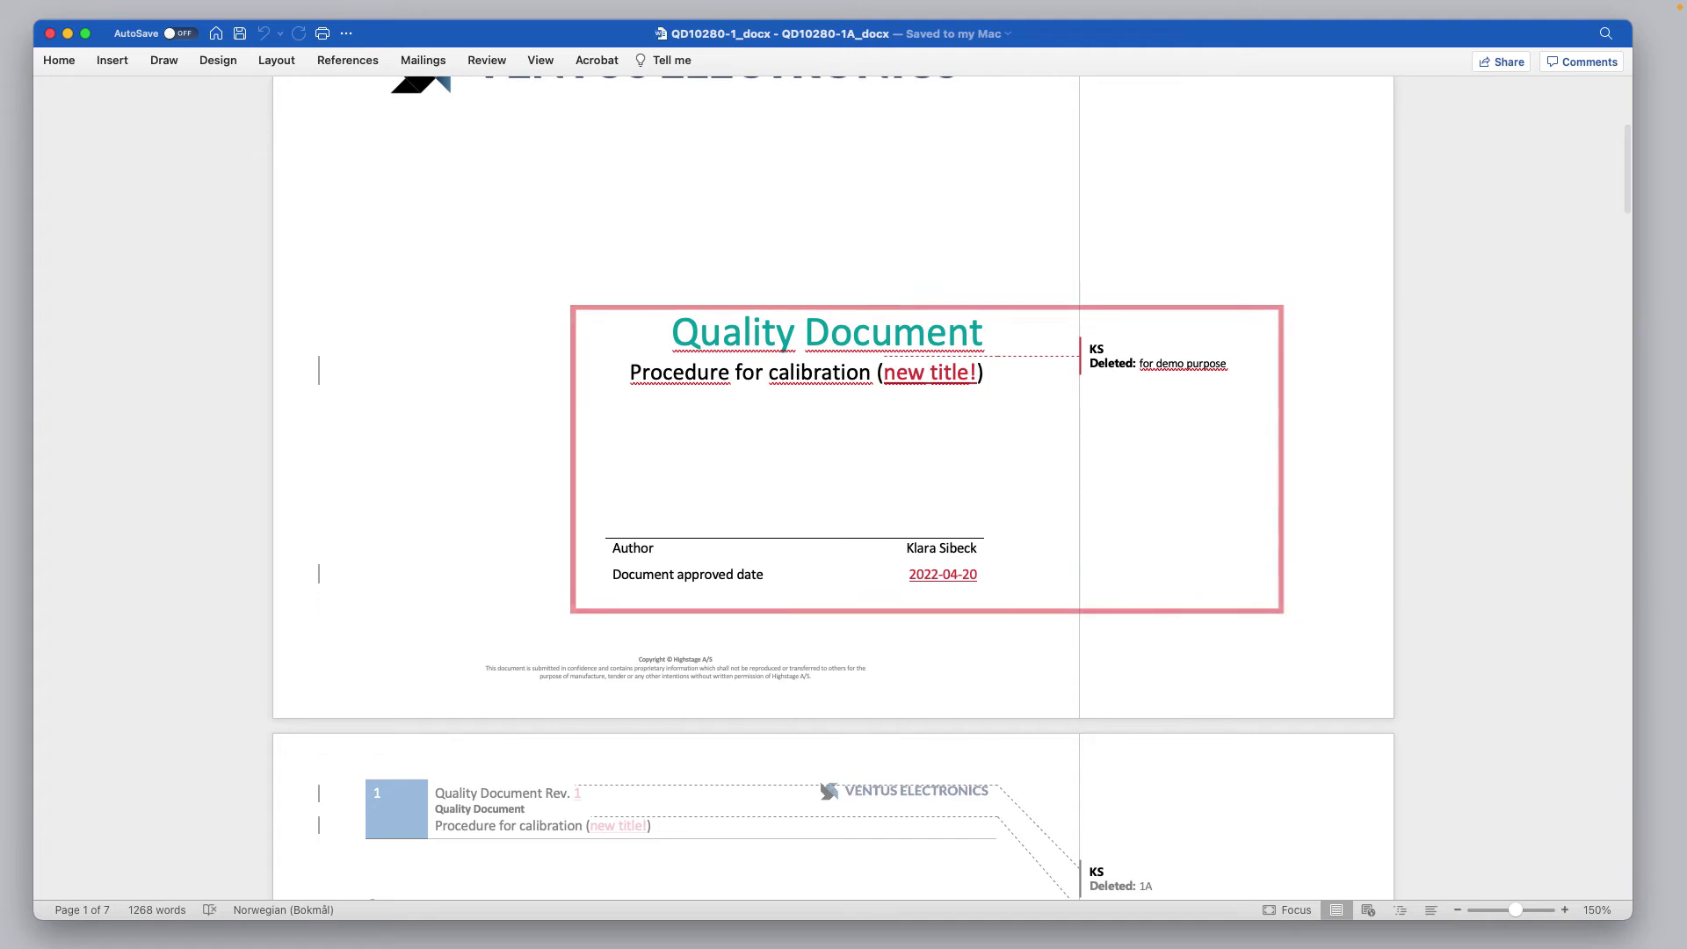
scroll(833, 485, "down", 5)
scroll(833, 485, "down", 15)
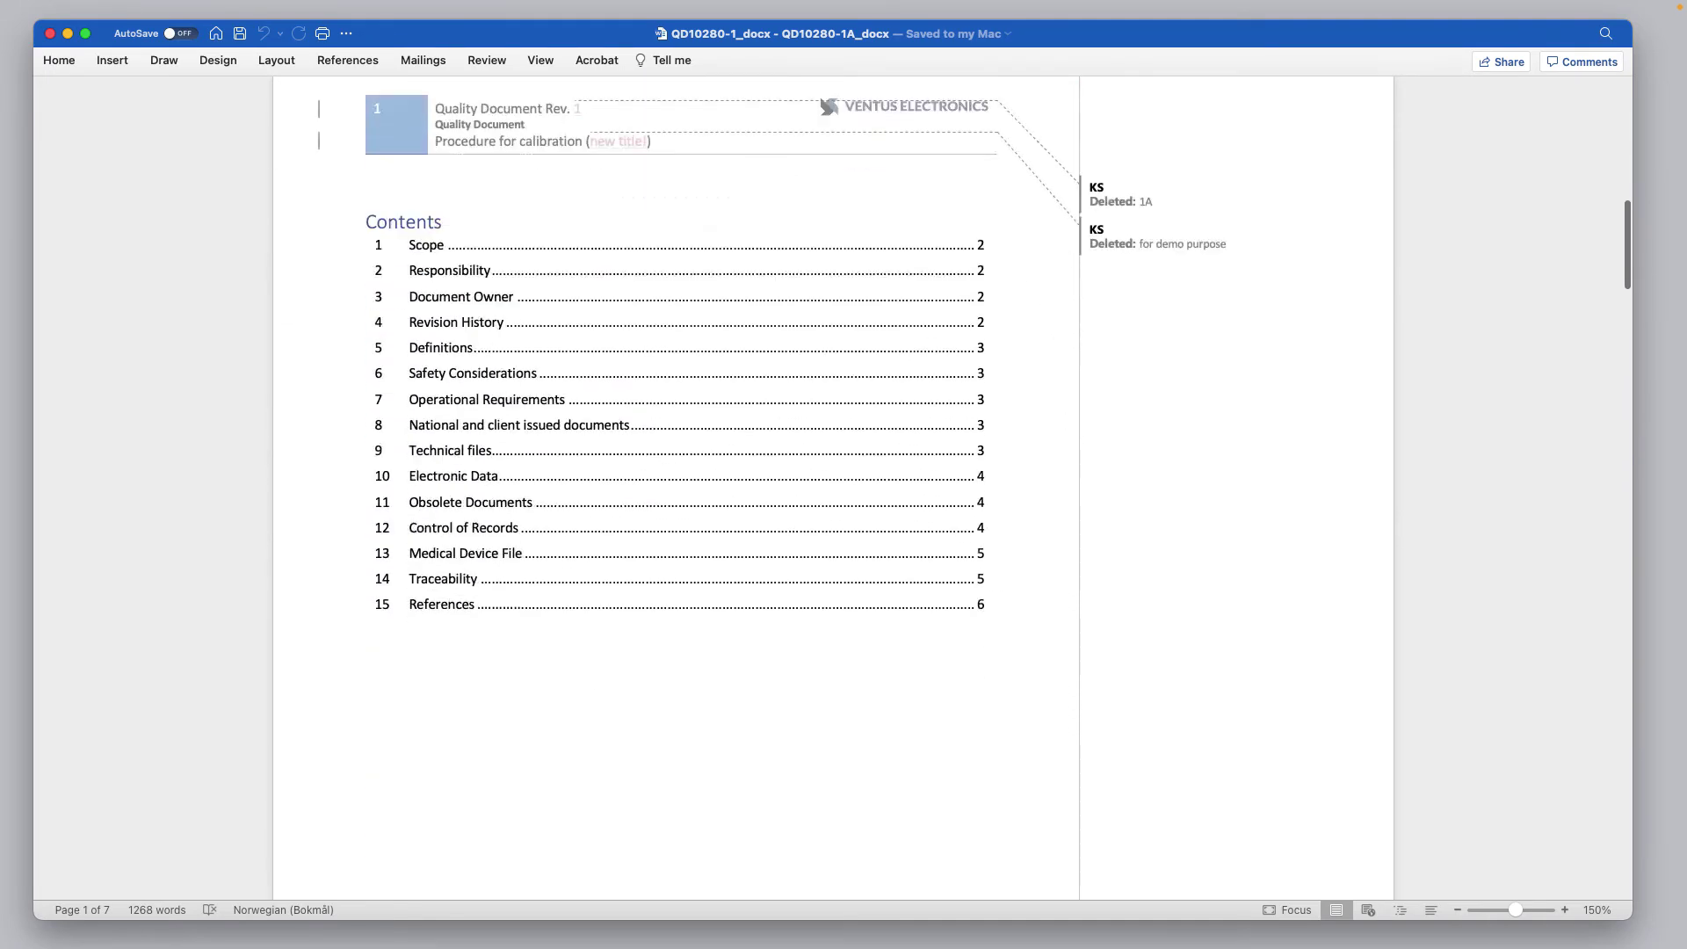
scroll(833, 488, "down", 15)
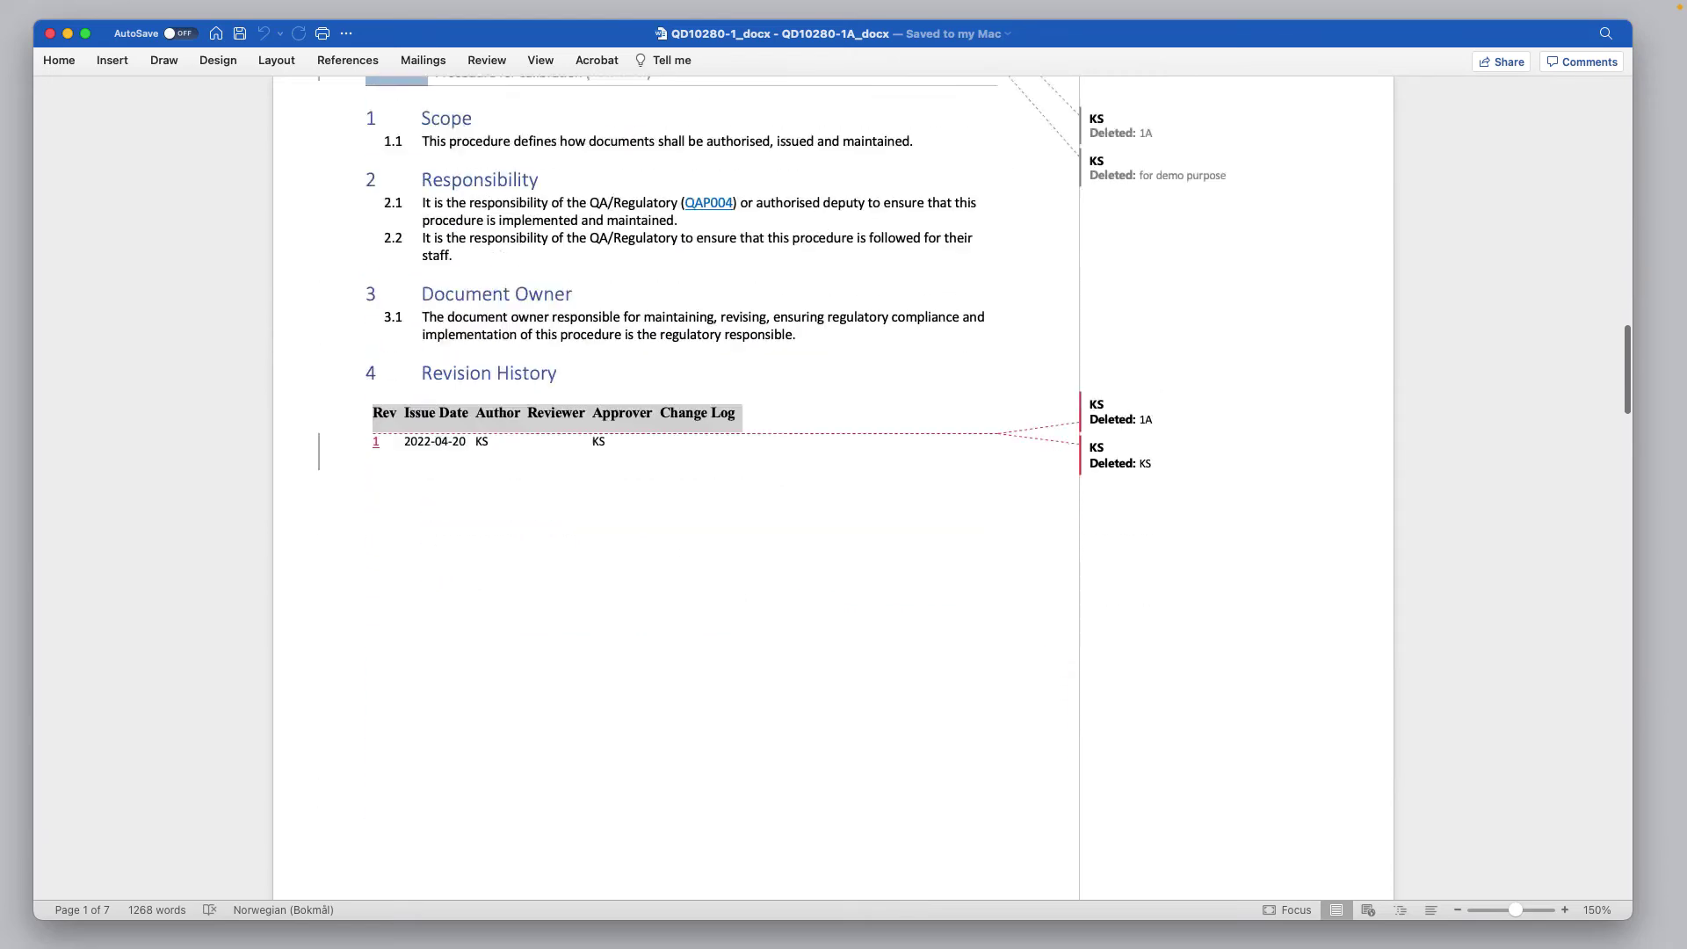
scroll(833, 489, "down", 2)
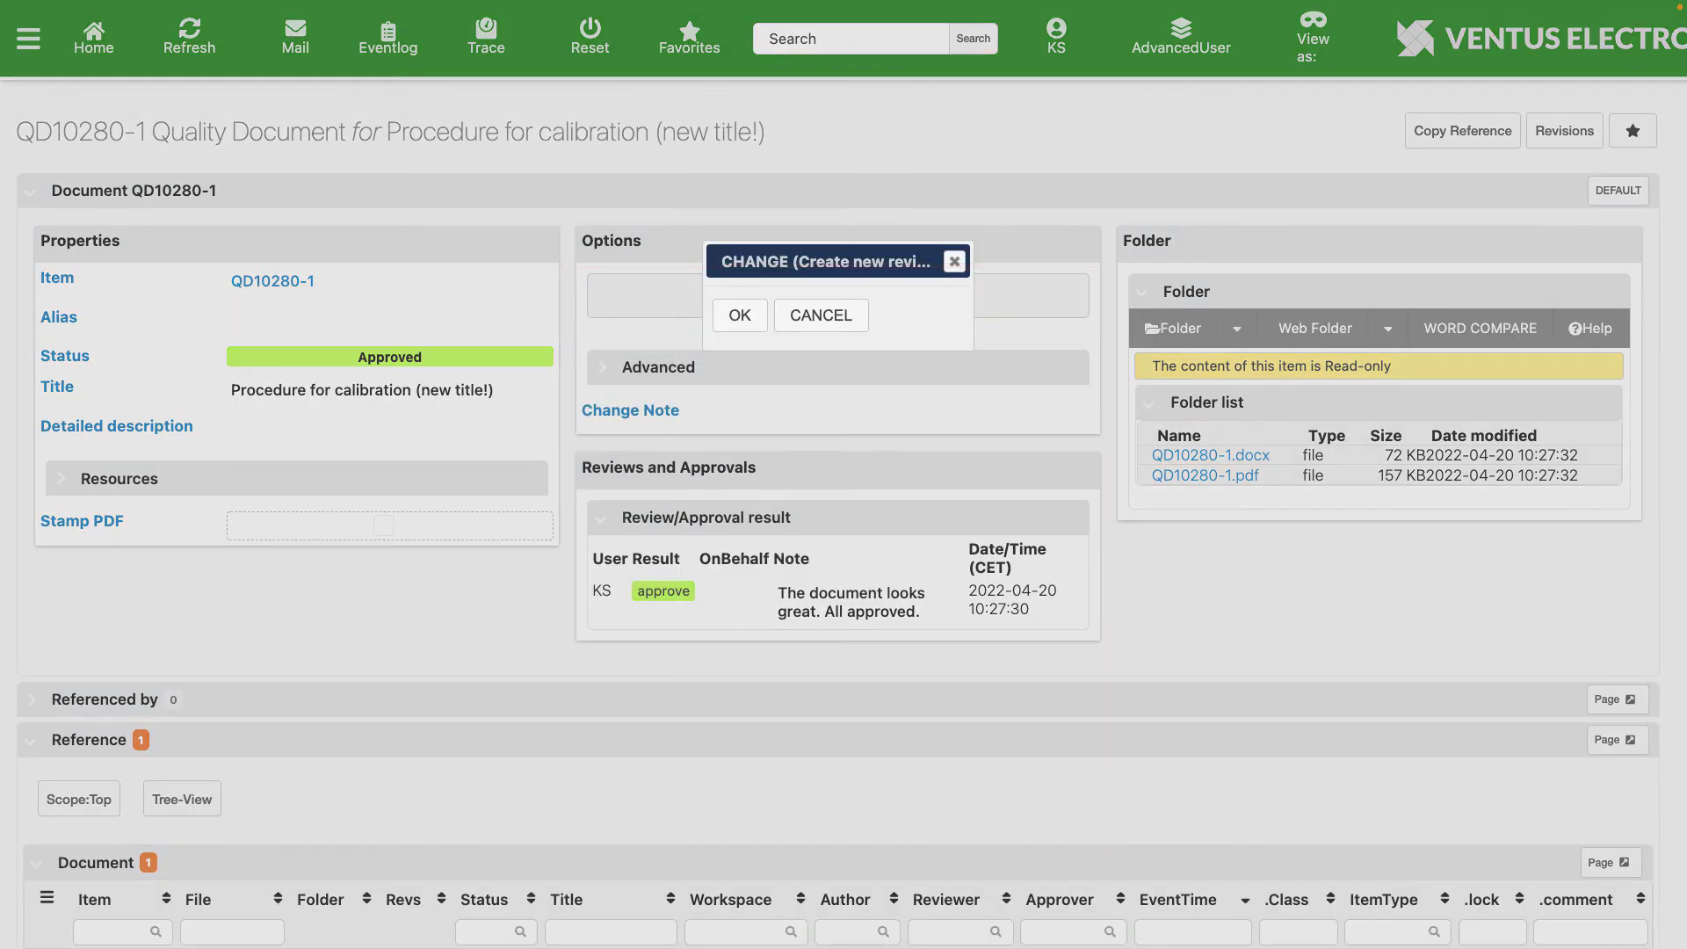
Step: Create a new revision of approved document QD10280-1 and open the working revision QD10280-2A
left_click(740, 316)
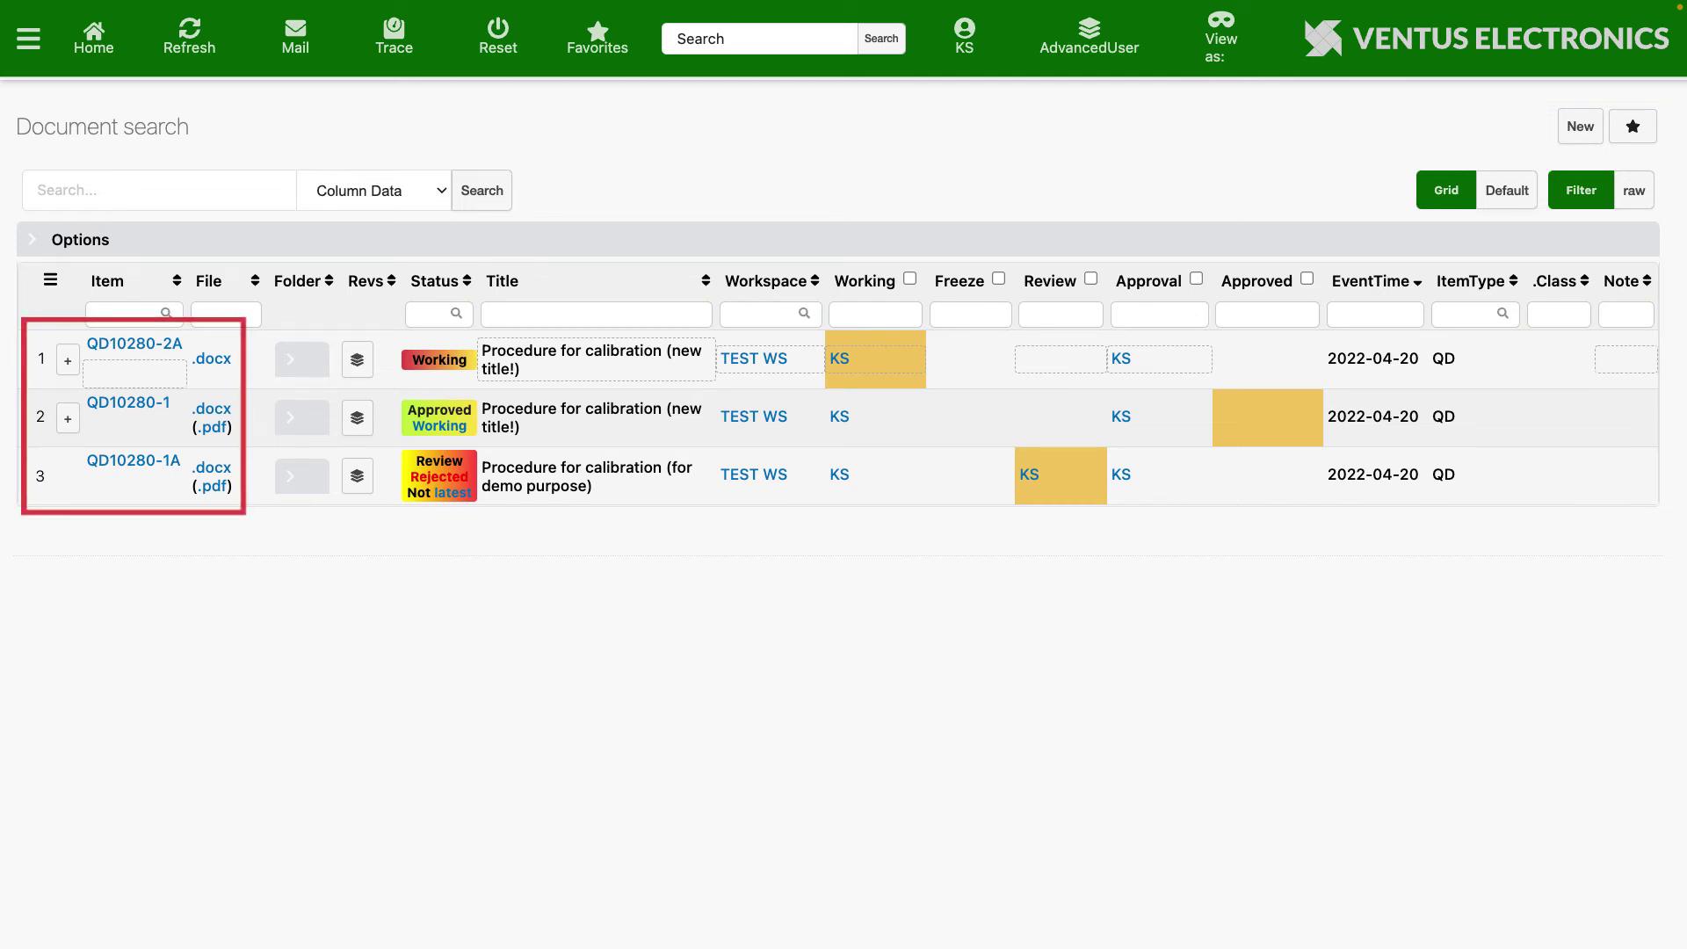
left_click(134, 344)
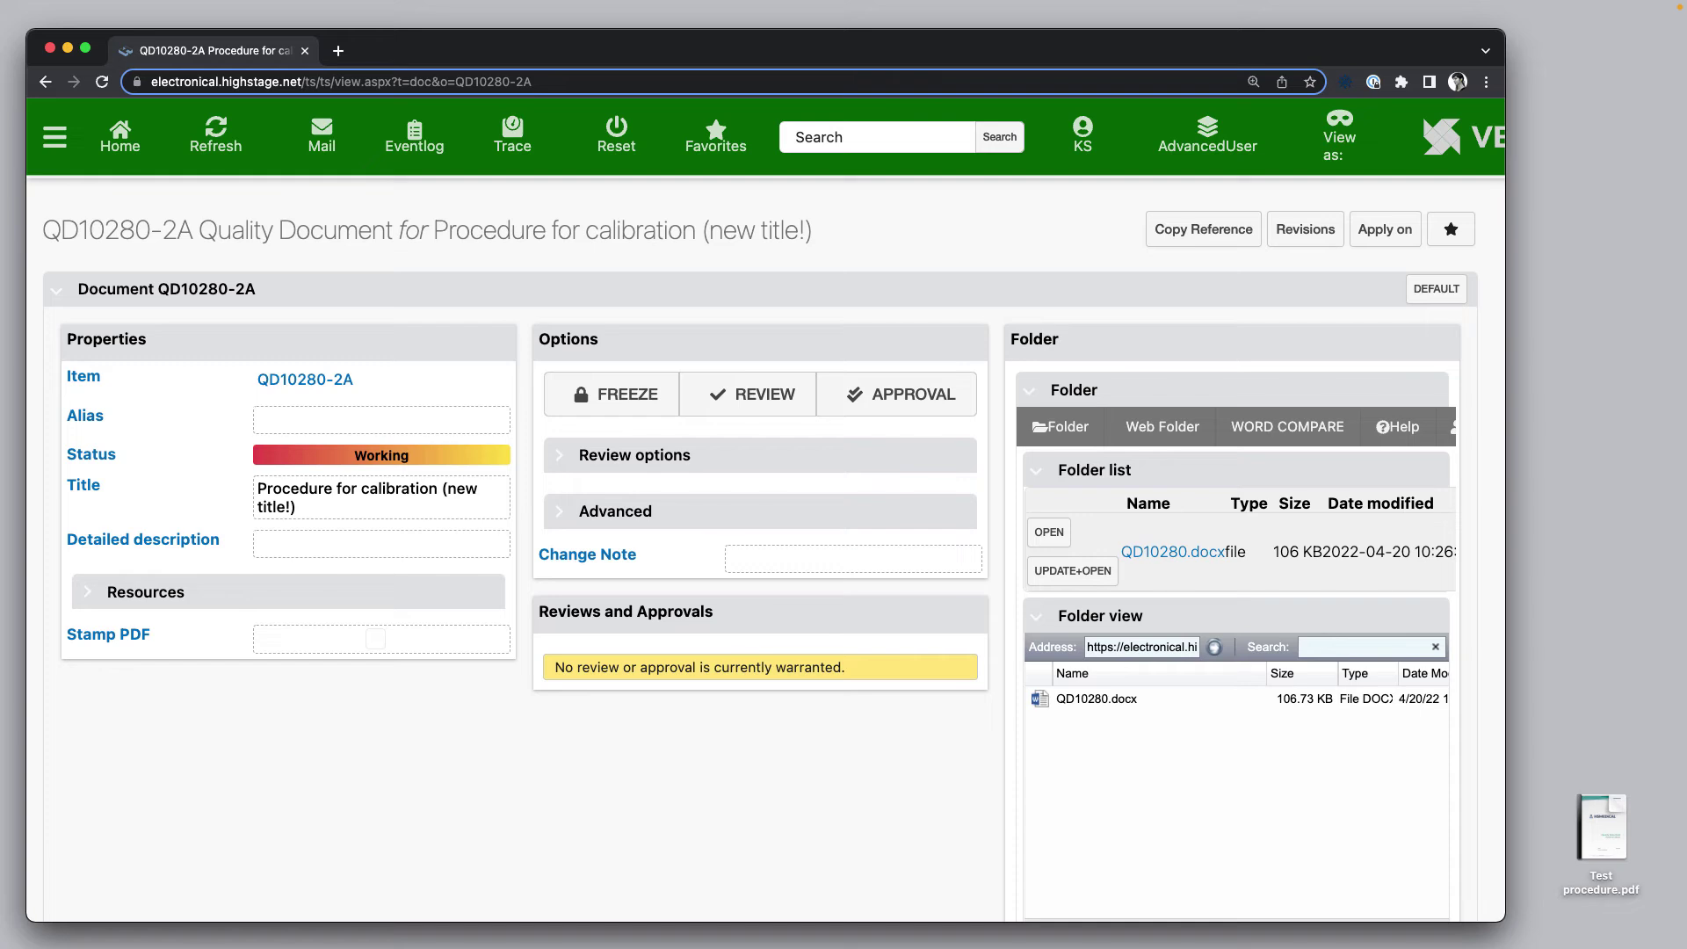
Step: Add Test procedure.pdf from the desktop to the QD10280-2A folder view, permanently delete it from the QD10280 folder in Finder and return to Chrome
left_click_drag(1601, 831, 1163, 773)
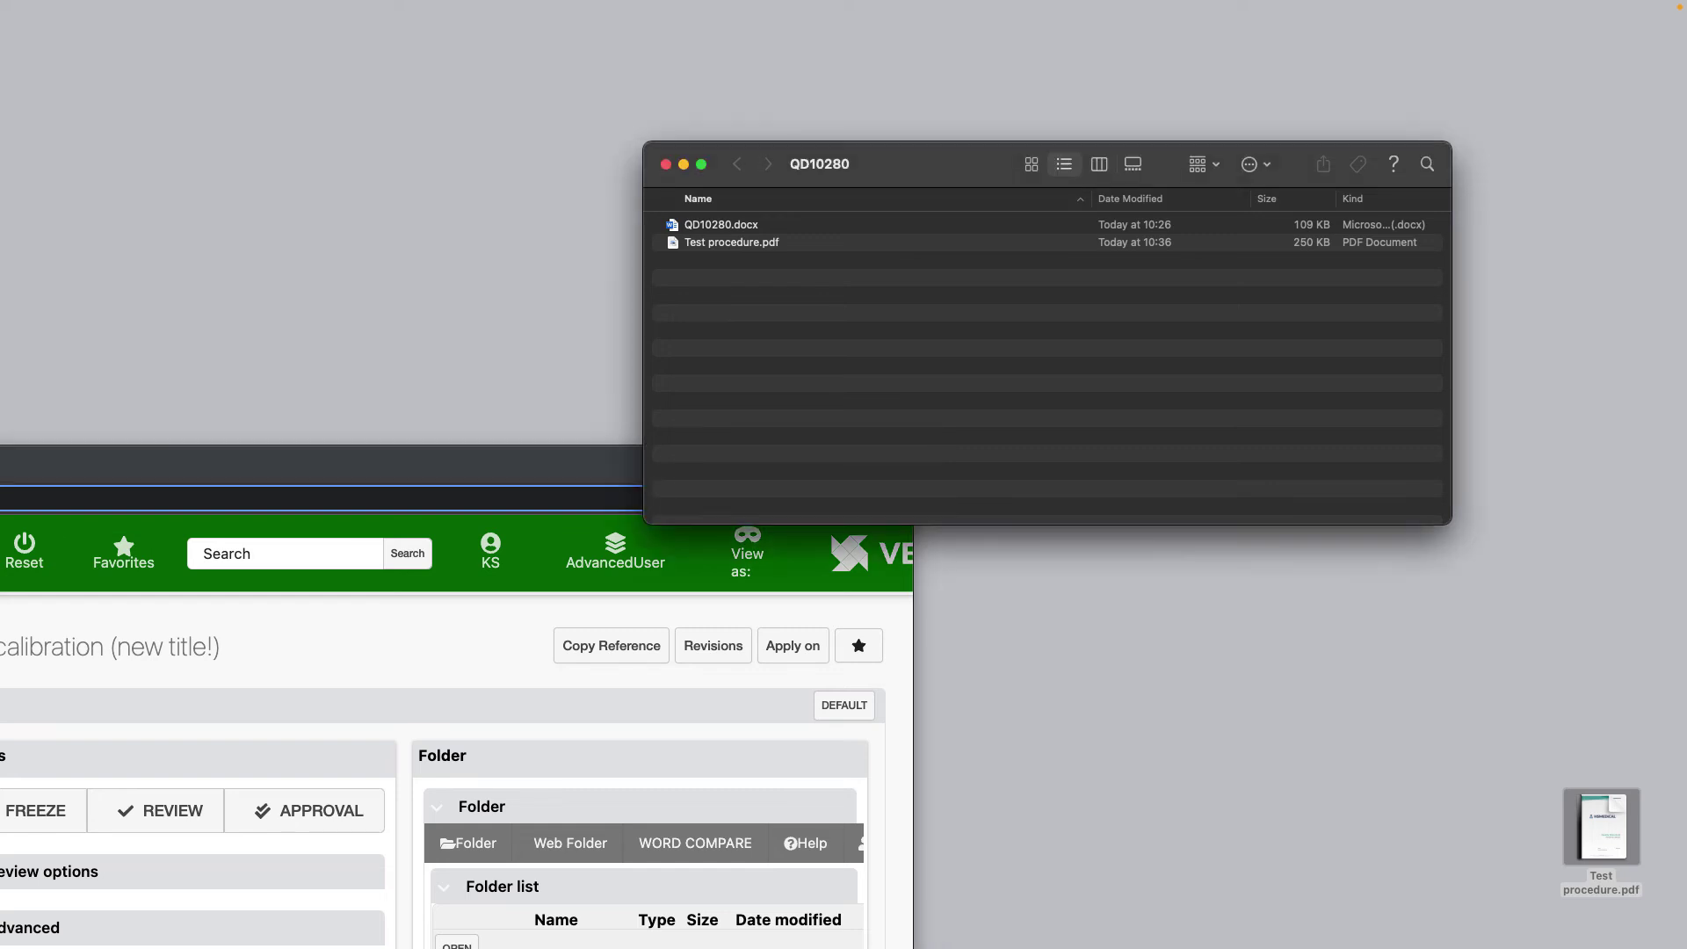
left_click(731, 242)
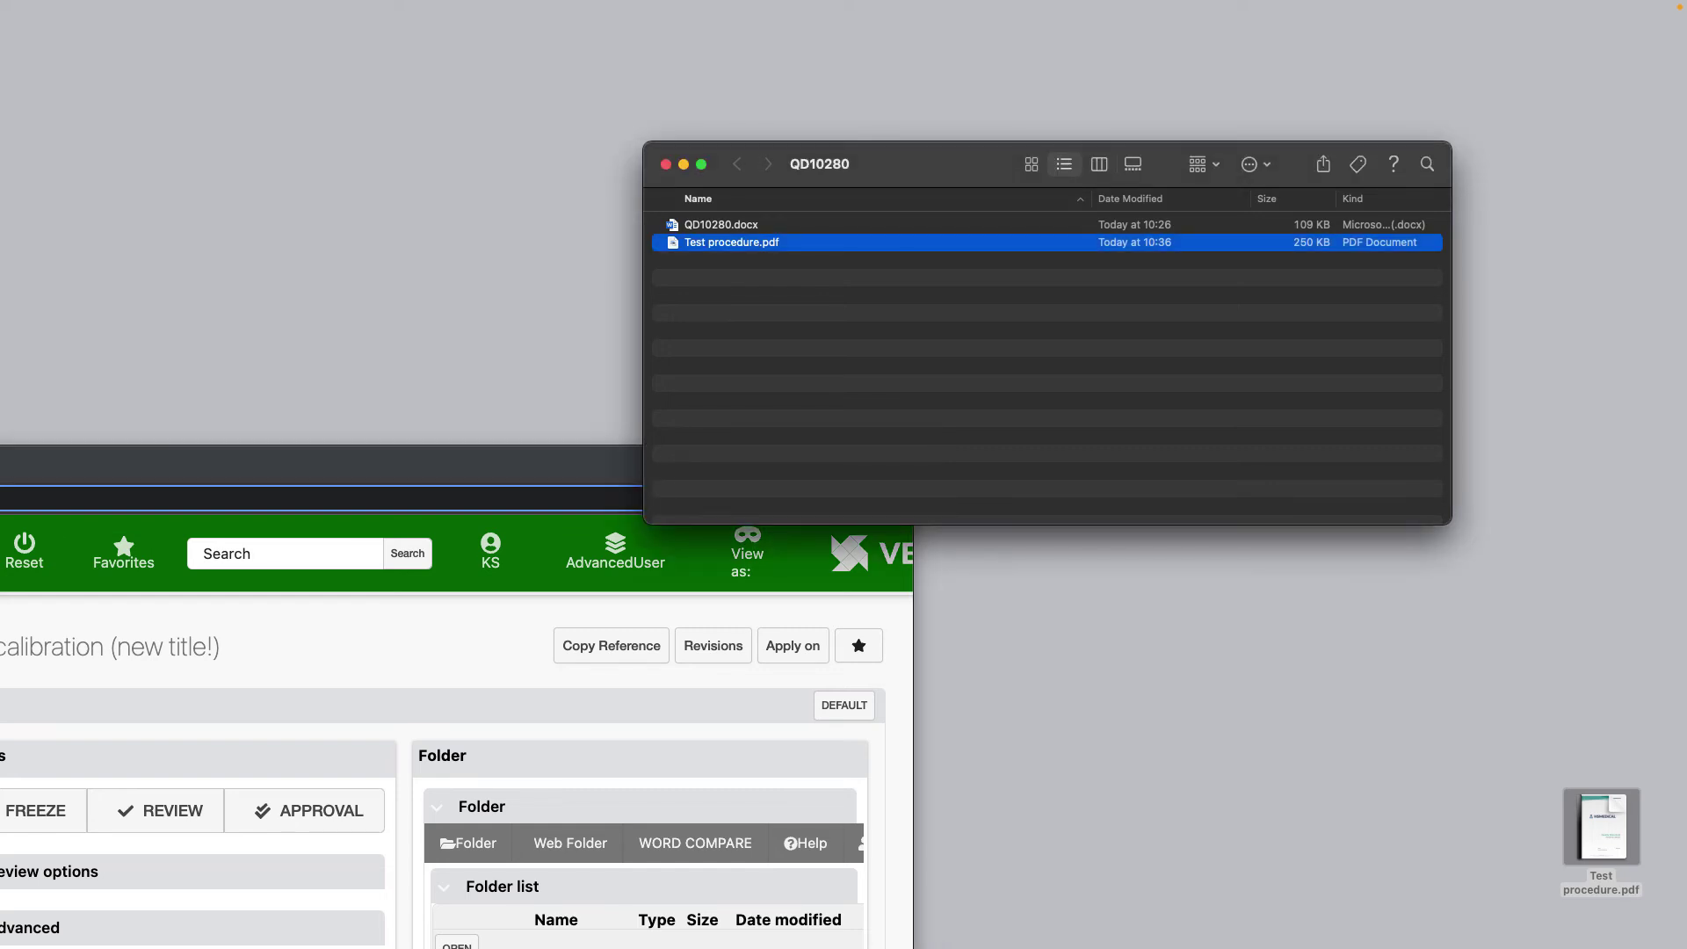
key("super+alt+BackSpace")
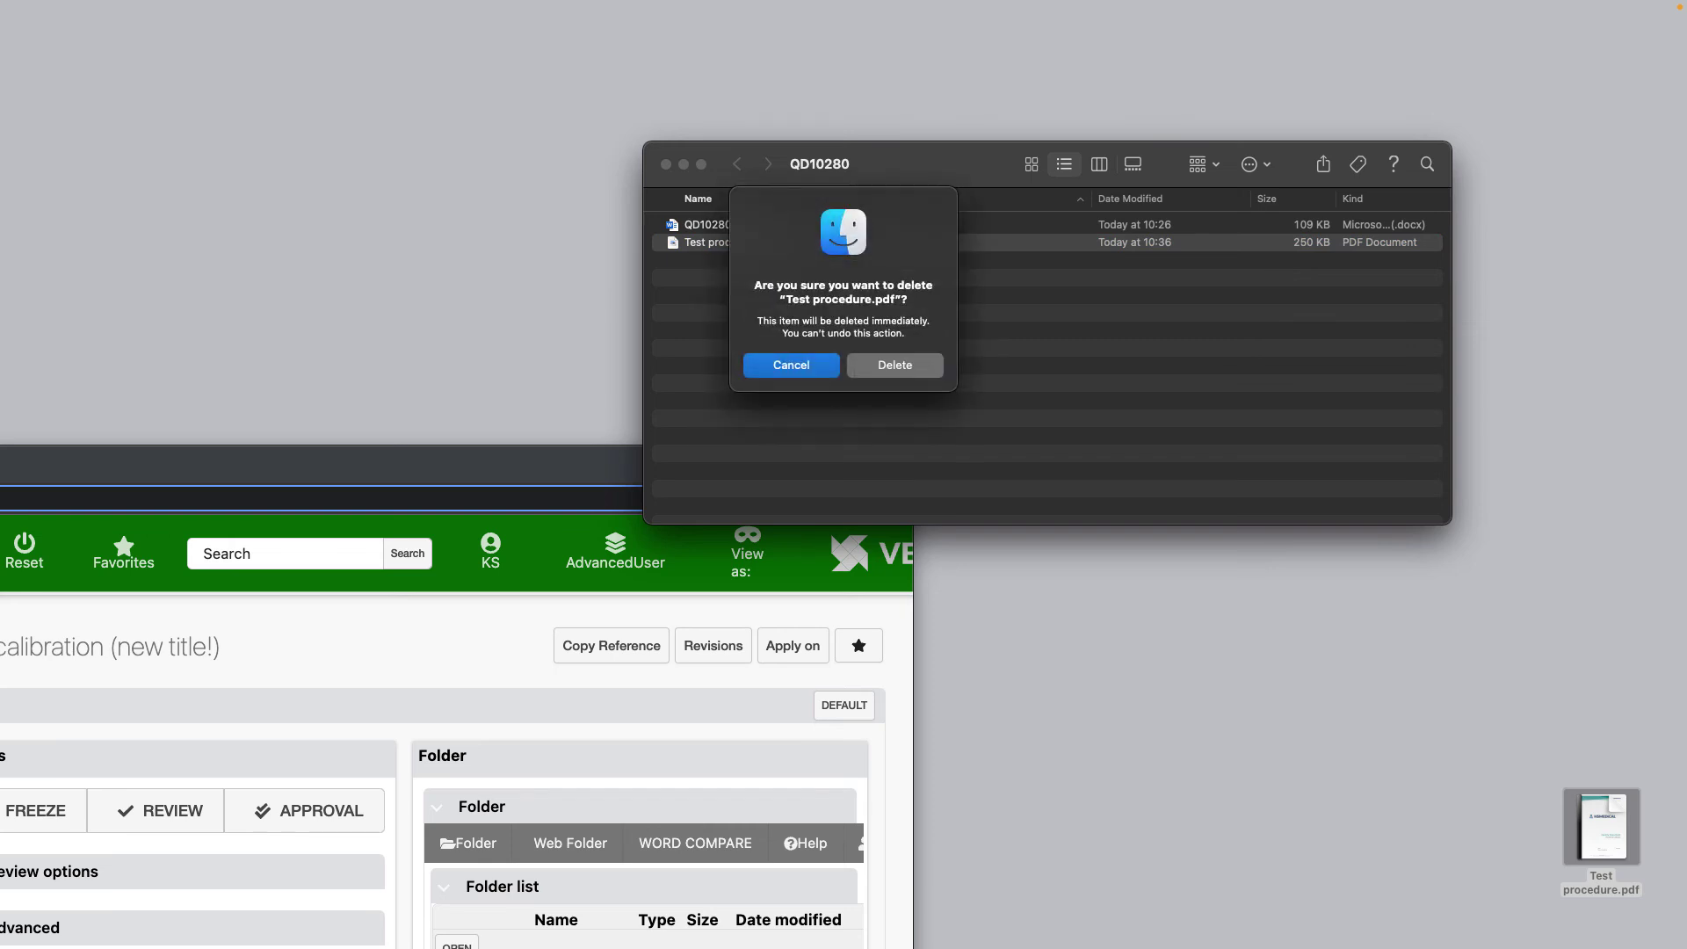
key("space")
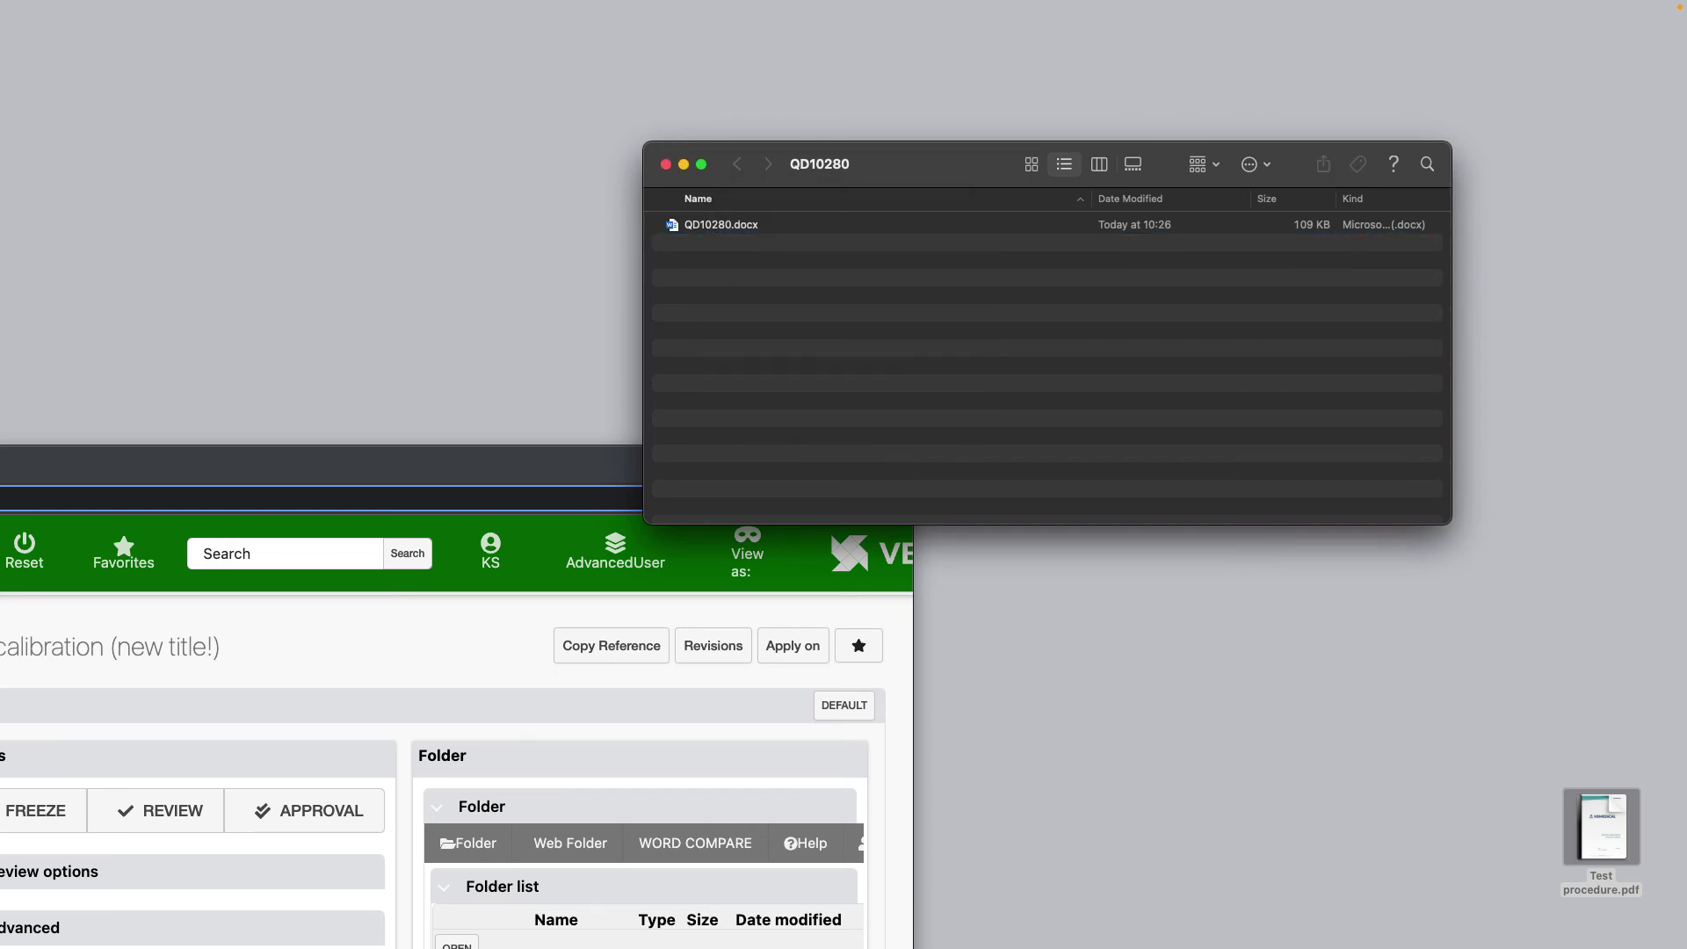
key("super+Tab")
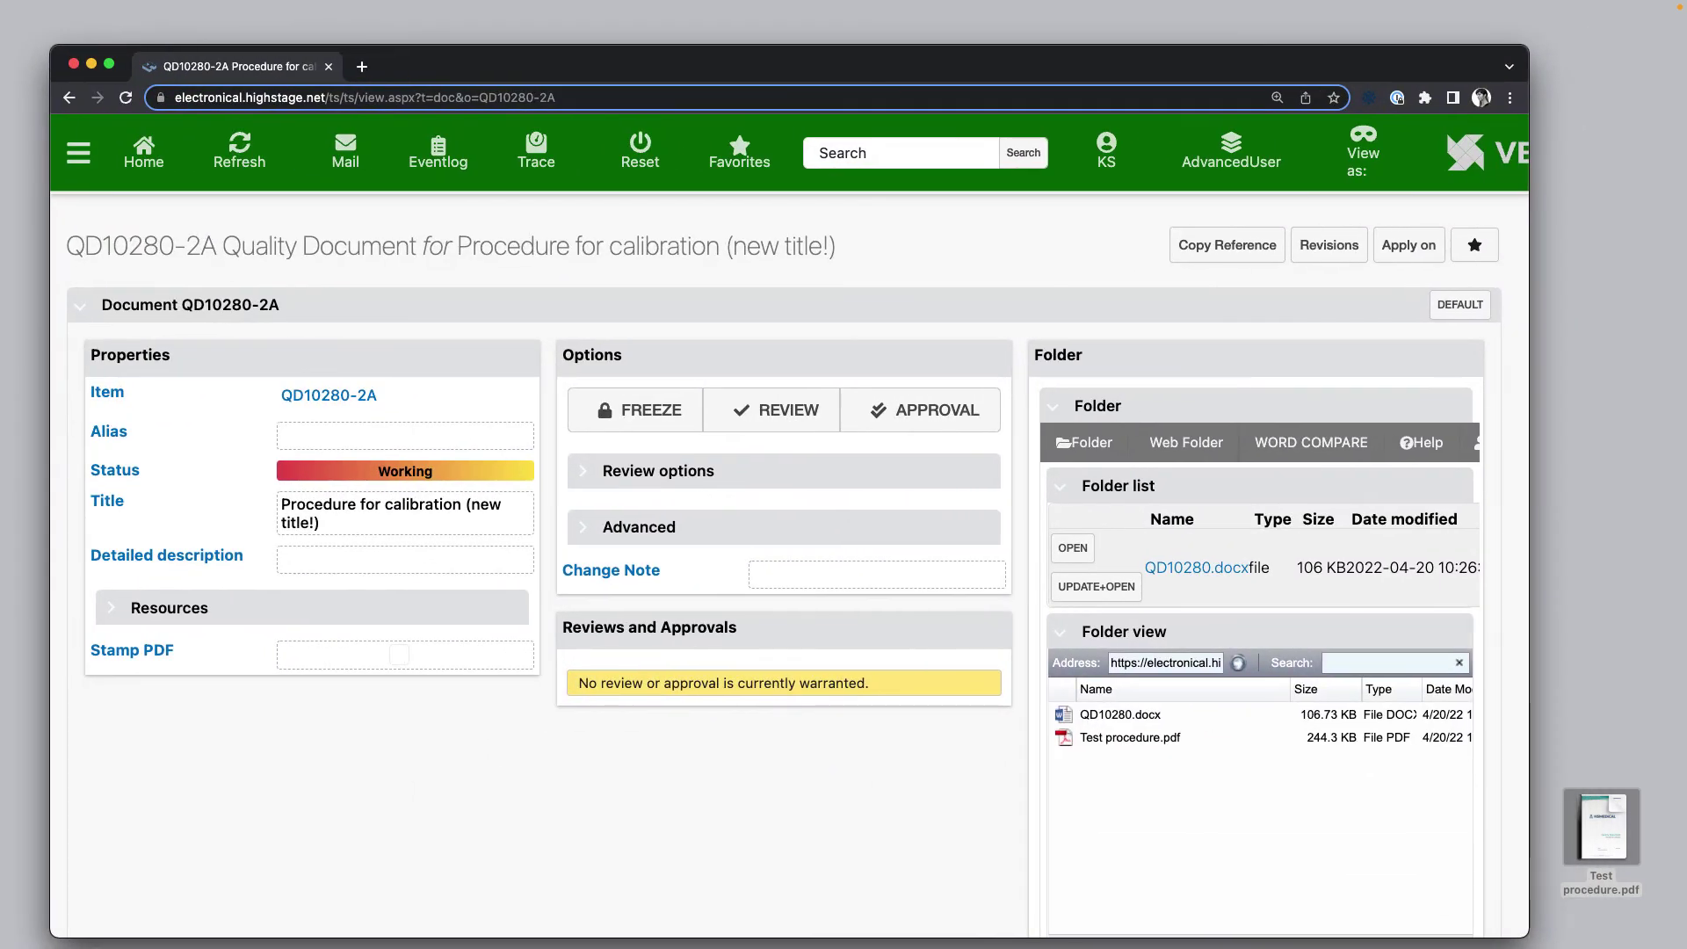